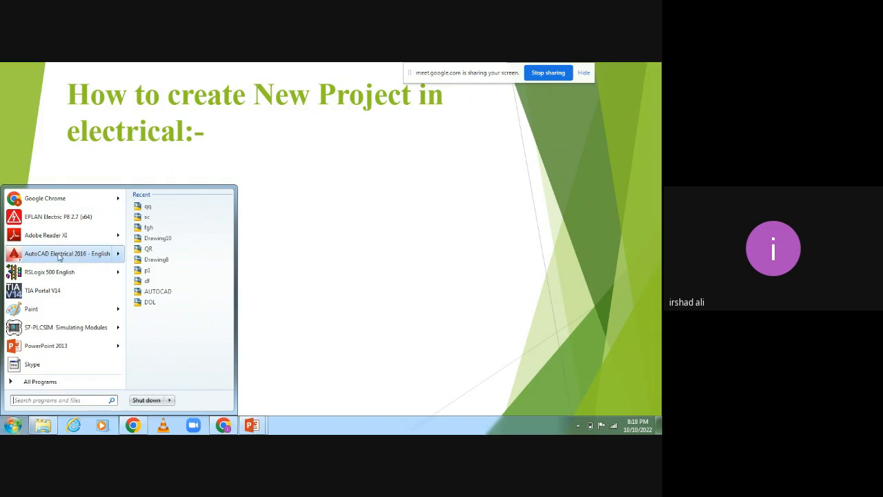
# Launch AutoCAD Electrical 2016.
pyautogui.click(59, 256)
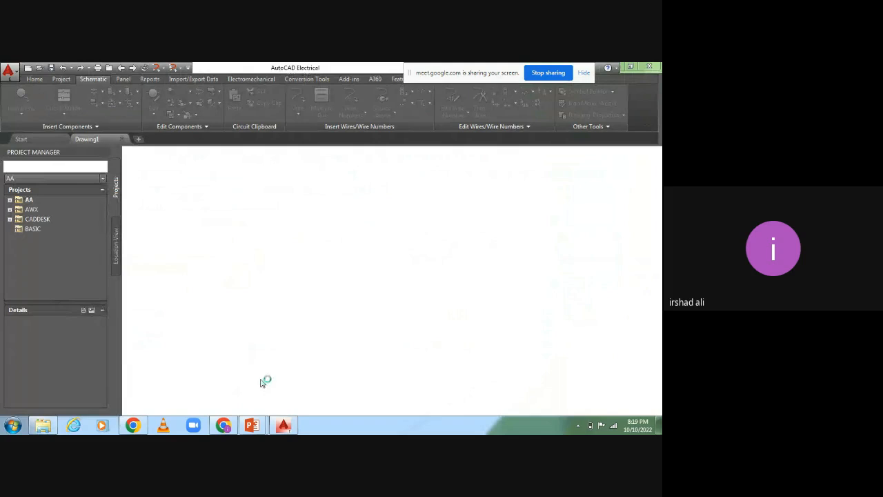
# Switch to Google Meet in Chrome, check the in-call messages, close them, and return to AutoCAD Electrical.
pyautogui.click(227, 424)
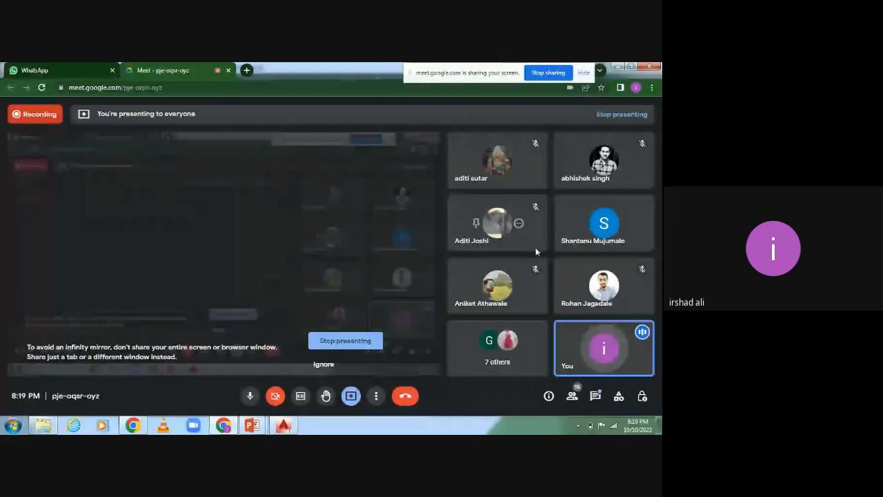
pyautogui.click(595, 397)
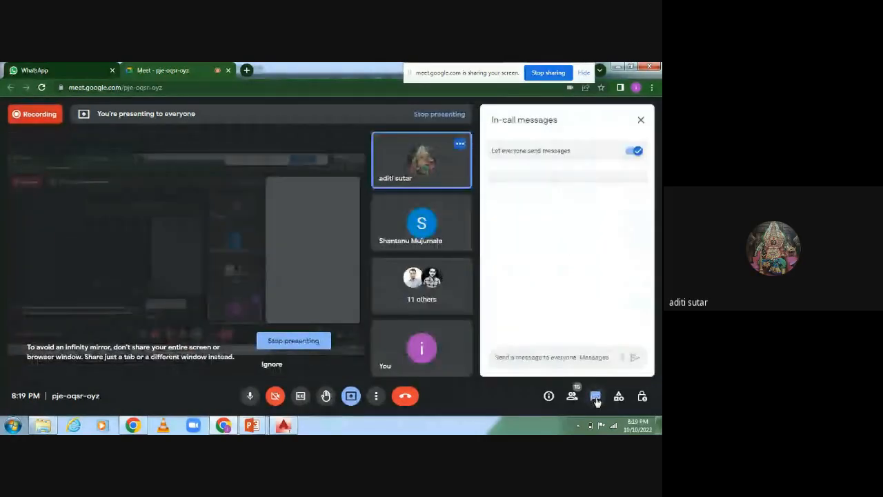
pyautogui.click(642, 121)
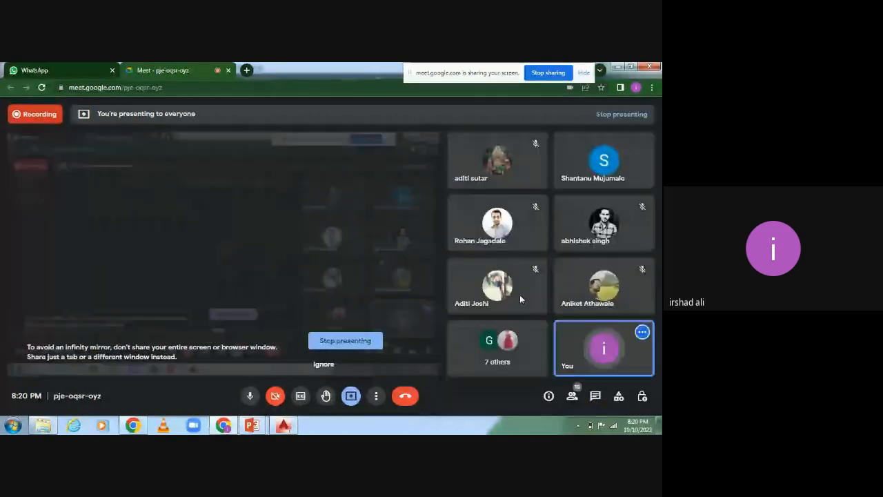
pyautogui.click(287, 425)
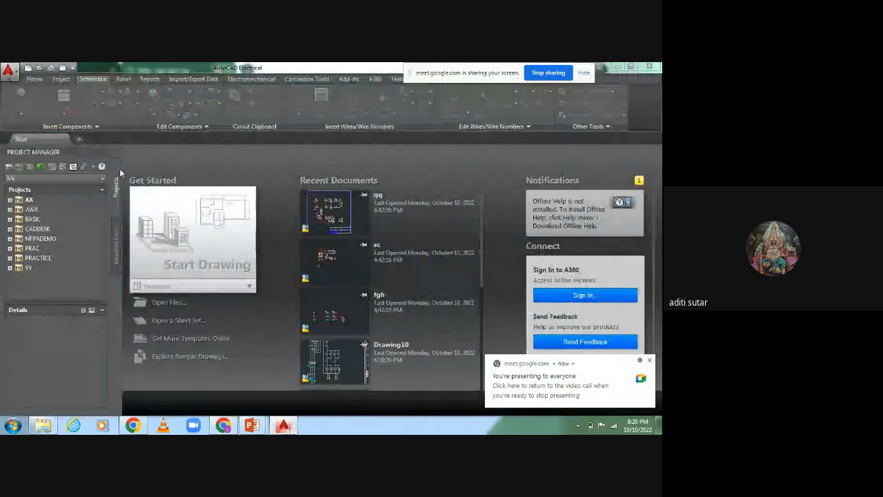
pyautogui.click(29, 200)
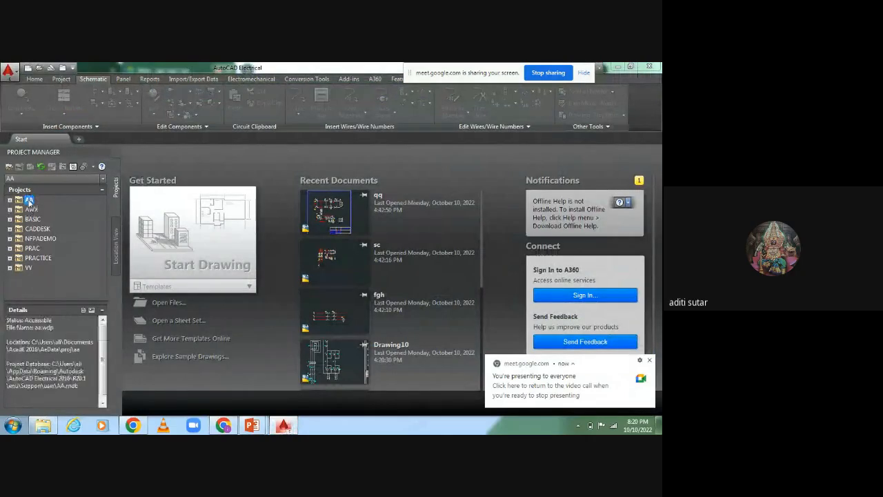
pyautogui.rightClick(29, 200)
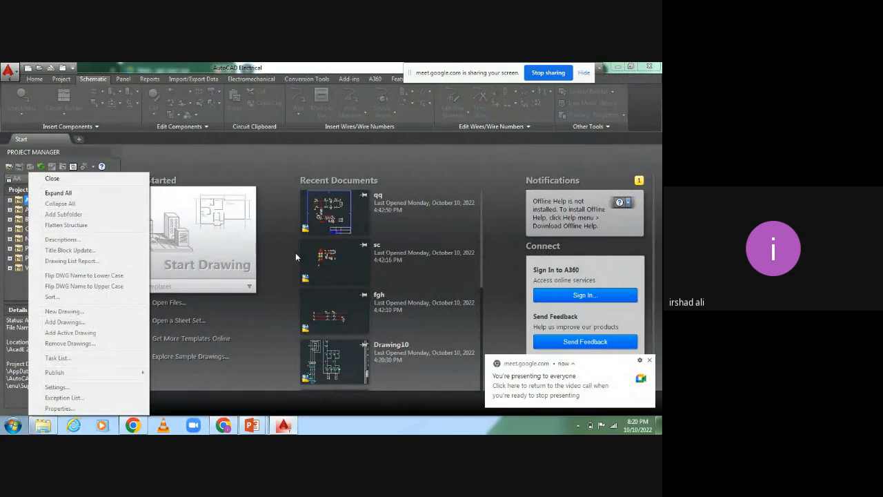
pyautogui.click(265, 166)
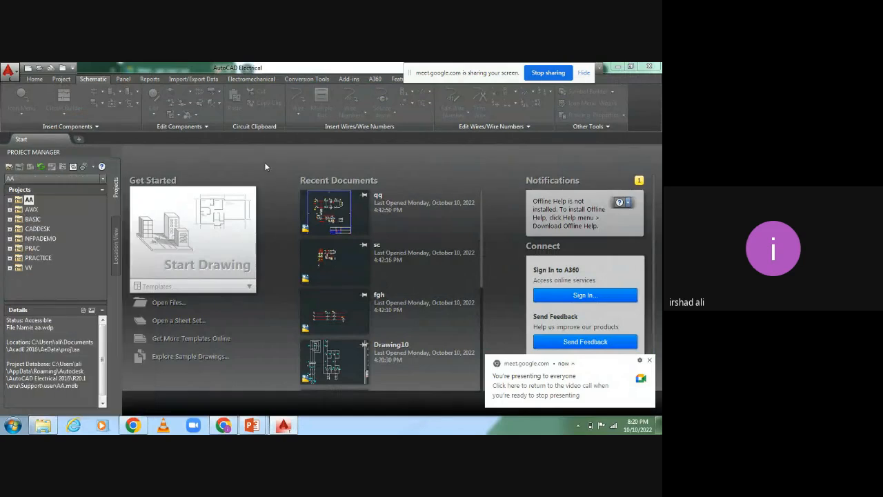
# Close the AWX, BASIC and CADDESK projects in the Project Manager.
pyautogui.rightClick(31, 209)
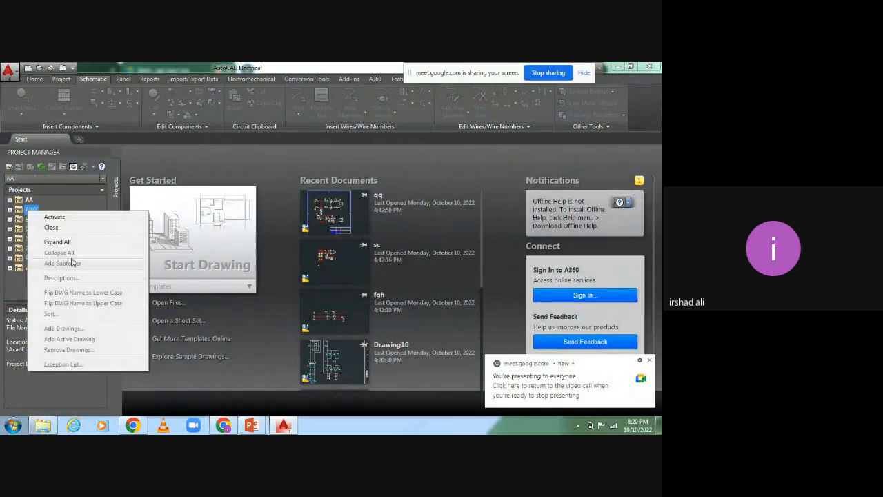
pyautogui.click(53, 227)
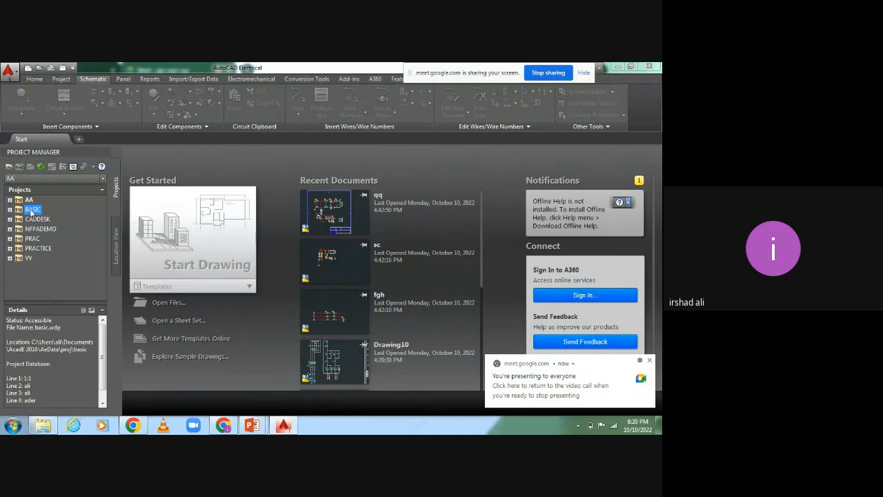
pyautogui.rightClick(32, 209)
pyautogui.click(57, 228)
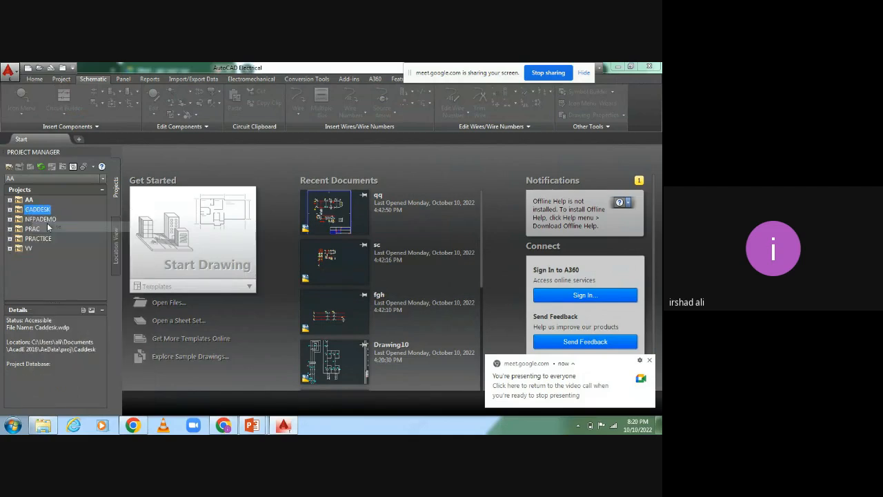
pyautogui.rightClick(31, 209)
pyautogui.click(55, 227)
# Close the PRAC, PRACTICE and VV projects in the Project Manager, keeping NFPADEMO open.
pyautogui.rightClick(34, 211)
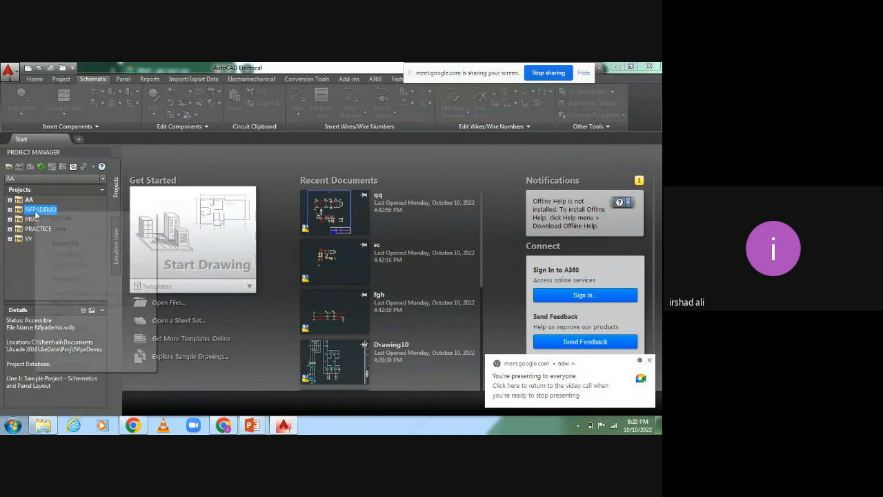
pyautogui.click(31, 222)
pyautogui.click(29, 221)
pyautogui.rightClick(31, 221)
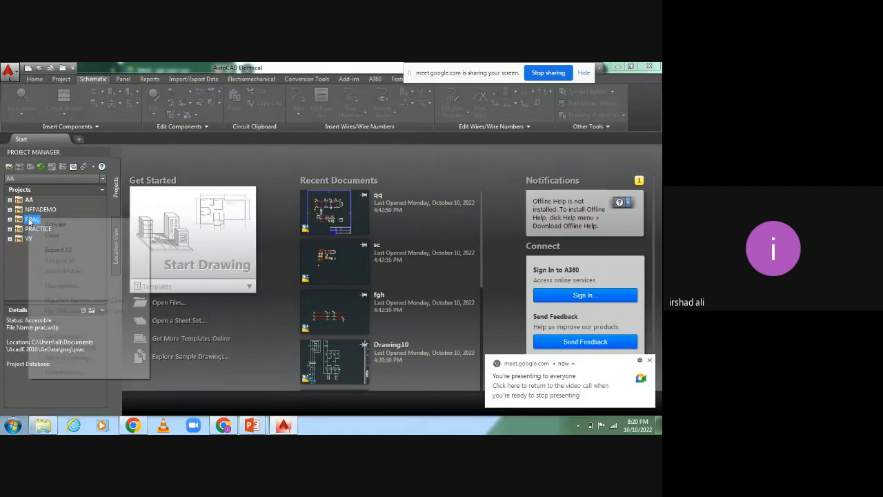
pyautogui.click(33, 236)
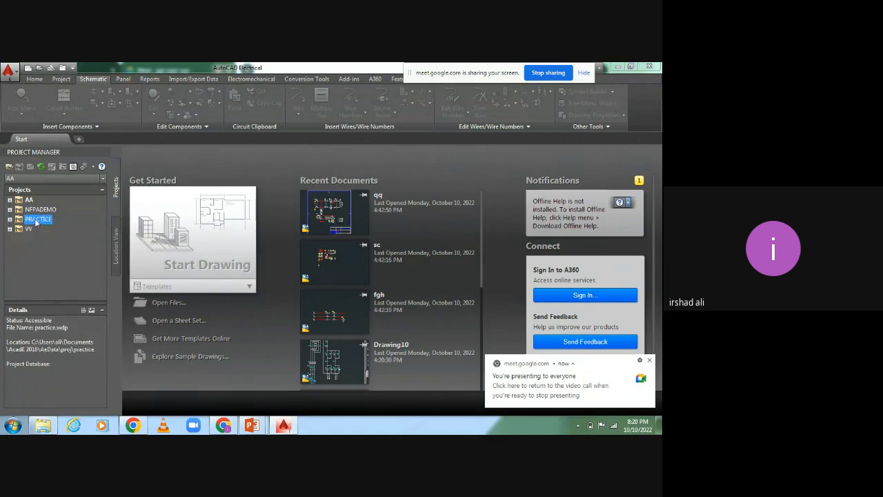
pyautogui.rightClick(36, 220)
pyautogui.click(43, 234)
pyautogui.rightClick(28, 221)
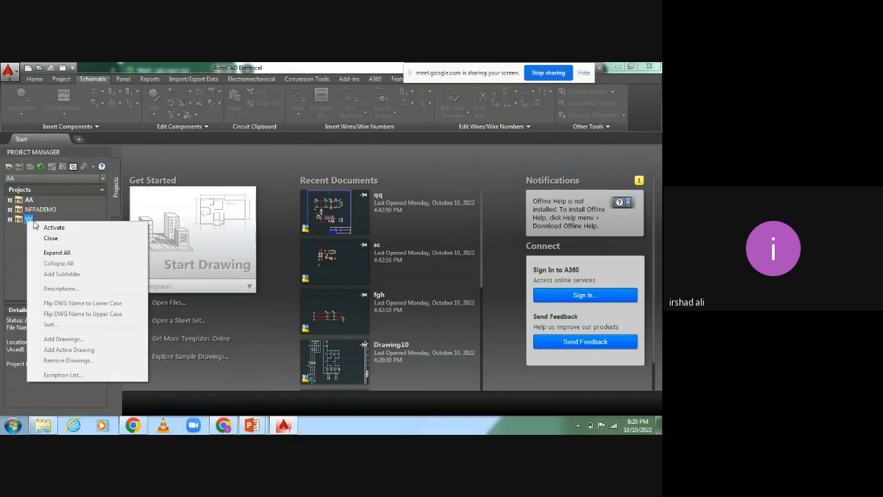
pyautogui.click(50, 238)
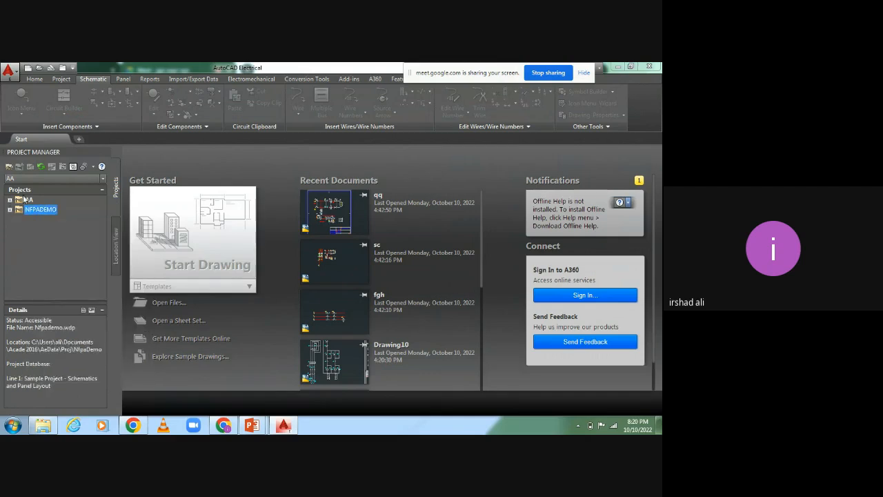
# Close the active AA project in the Project Manager.
pyautogui.click(29, 200)
pyautogui.rightClick(29, 203)
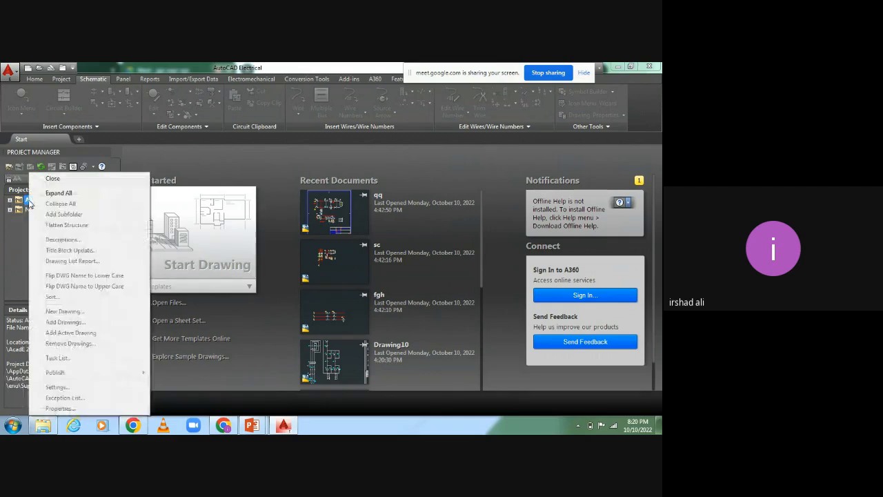
pyautogui.click(51, 179)
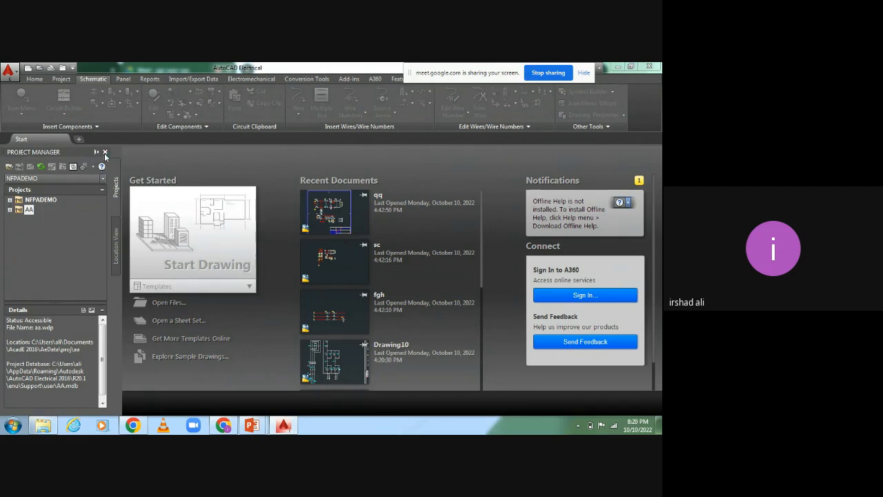
pyautogui.click(66, 219)
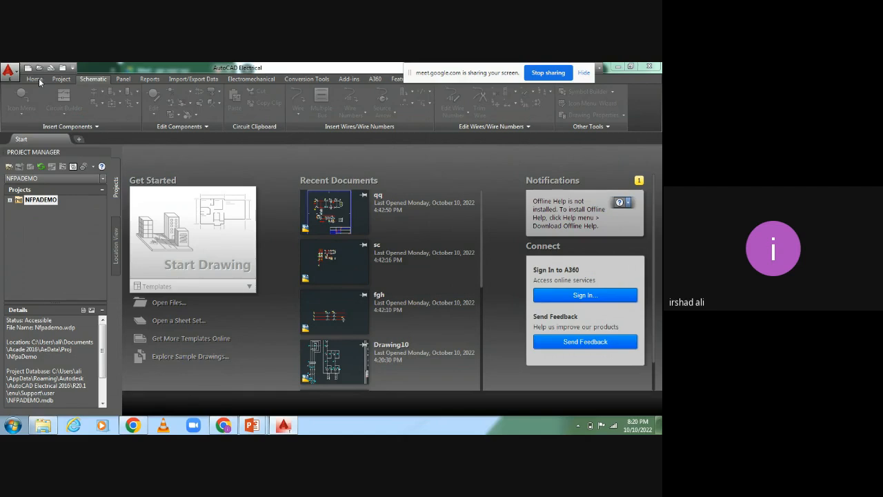
# Start a new drawing from the start page and show the general drafting tools.
pyautogui.click(182, 252)
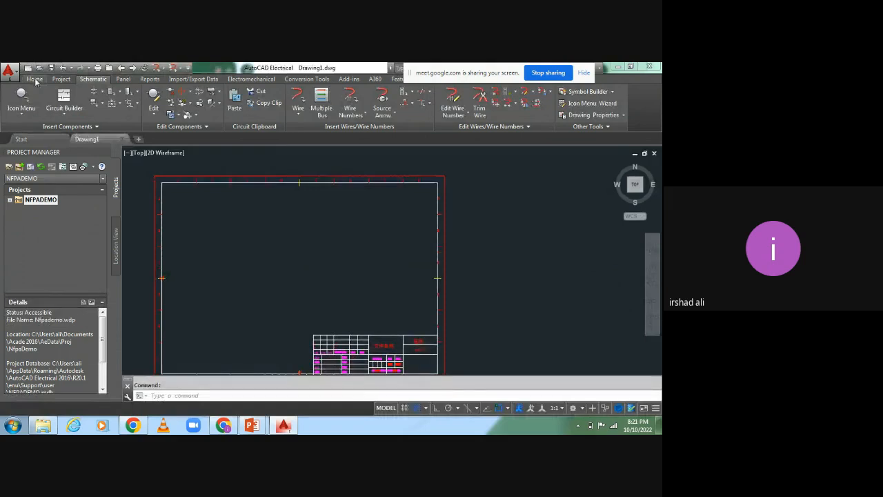
pyautogui.click(35, 79)
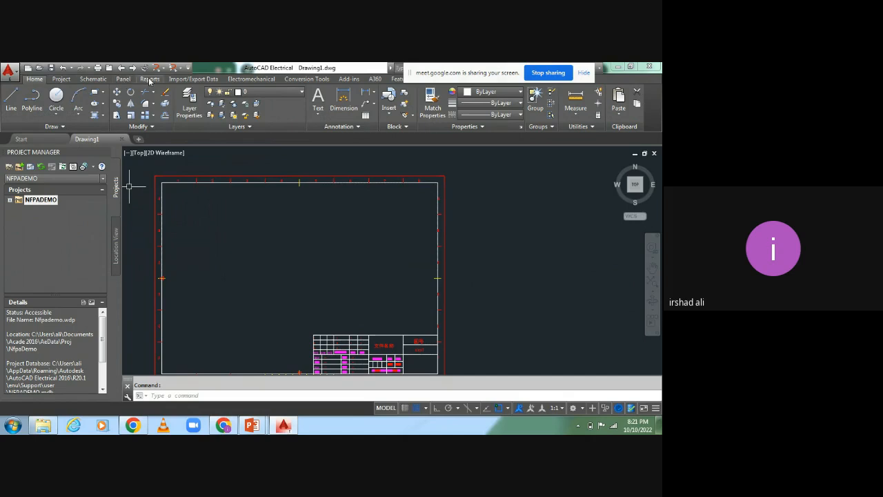
# Close the Project Manager and reopen it using the project tools.
pyautogui.click(61, 79)
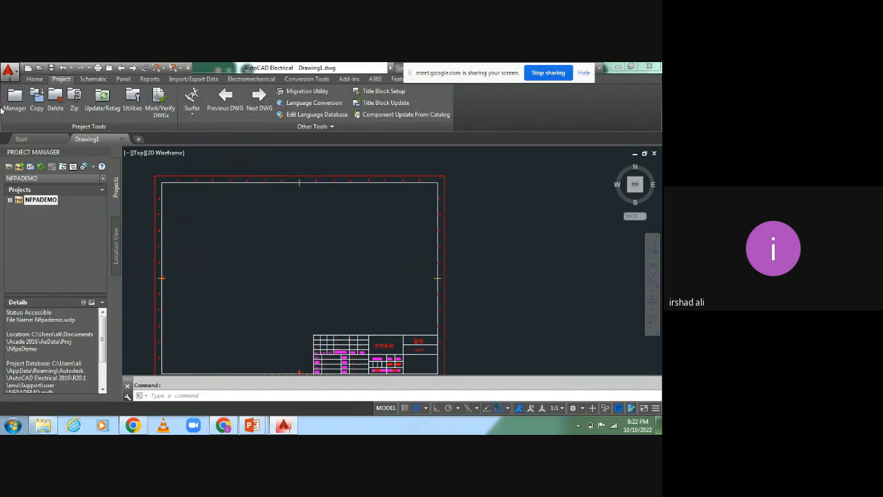
pyautogui.click(105, 152)
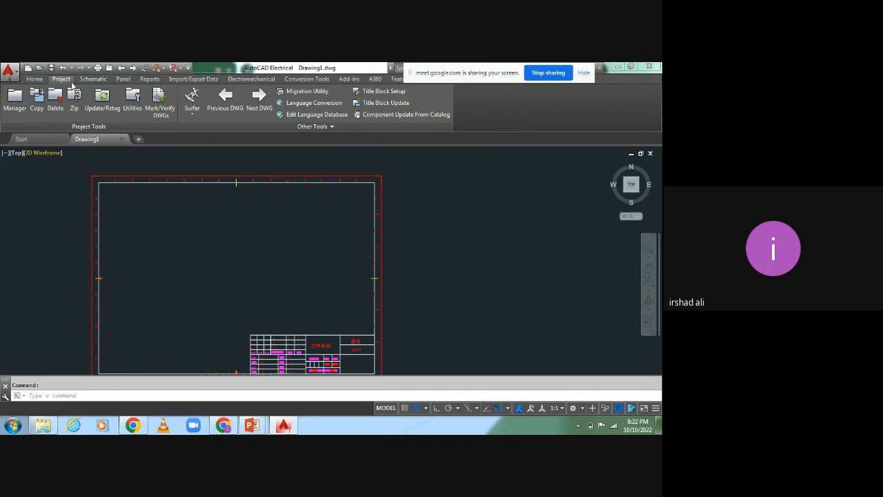
pyautogui.click(13, 107)
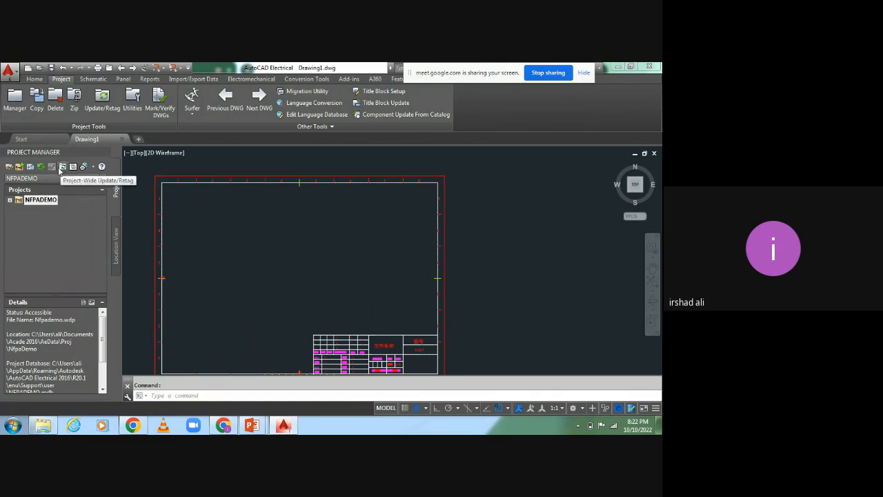
# Begin creating a new project and name it Practice1.
pyautogui.click(20, 168)
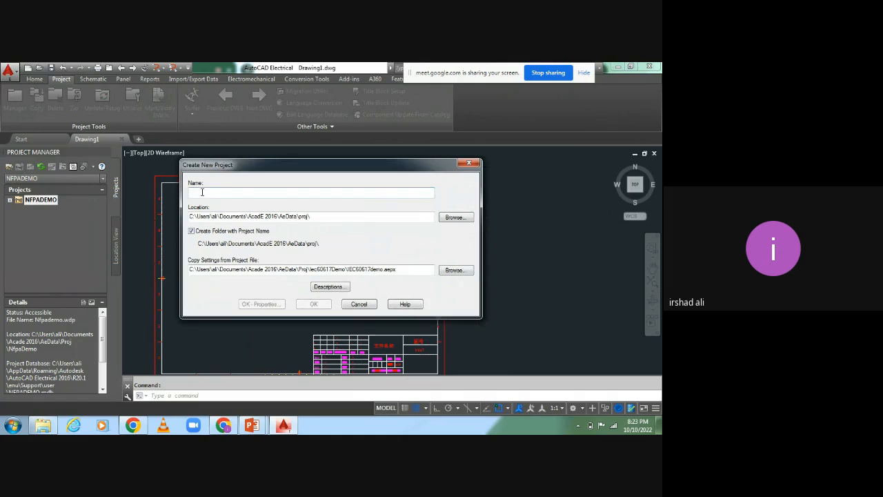
pyautogui.write('Pract')
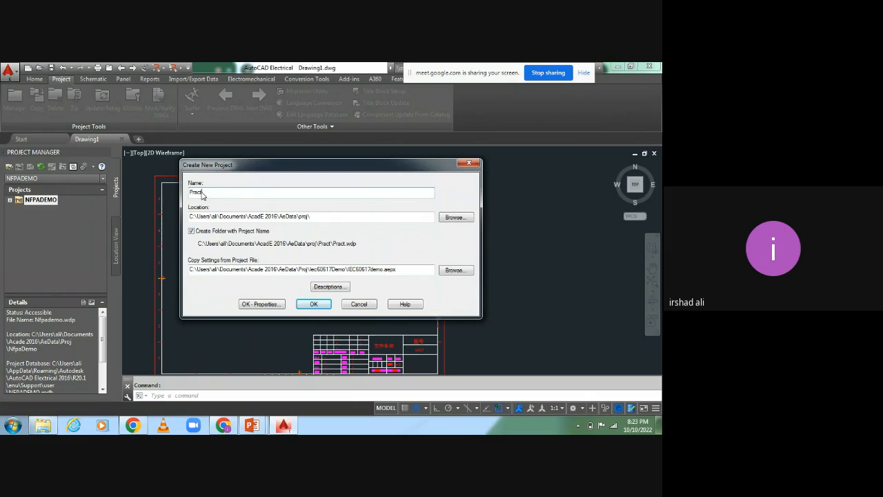
pyautogui.write('ice1')
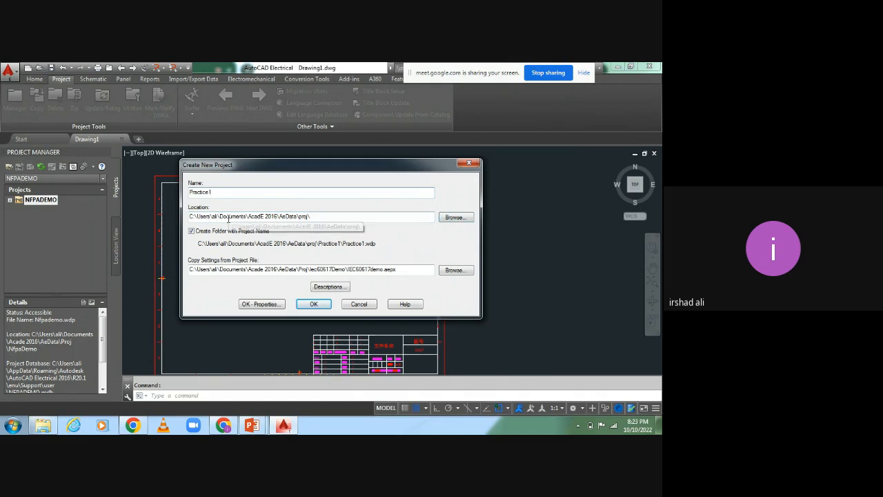
# Set the new project's location to the Desktop.
pyautogui.click(455, 219)
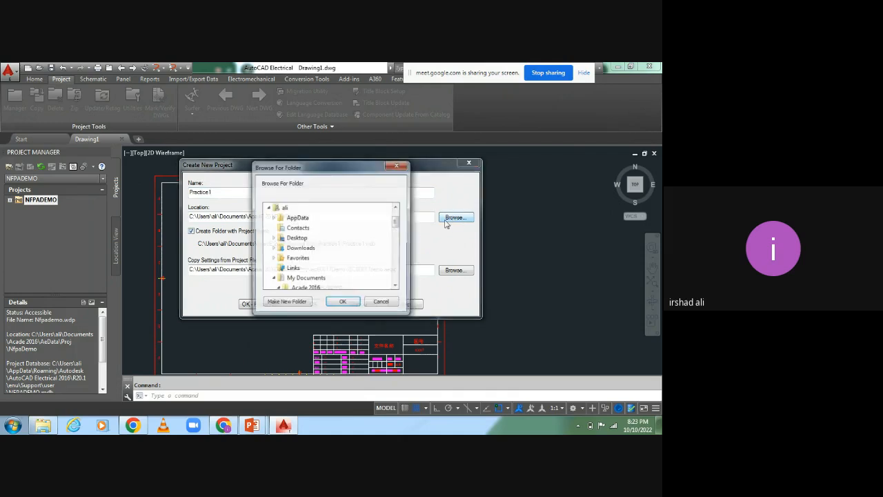
pyautogui.moveTo(397, 223); pyautogui.dragTo(398, 214)
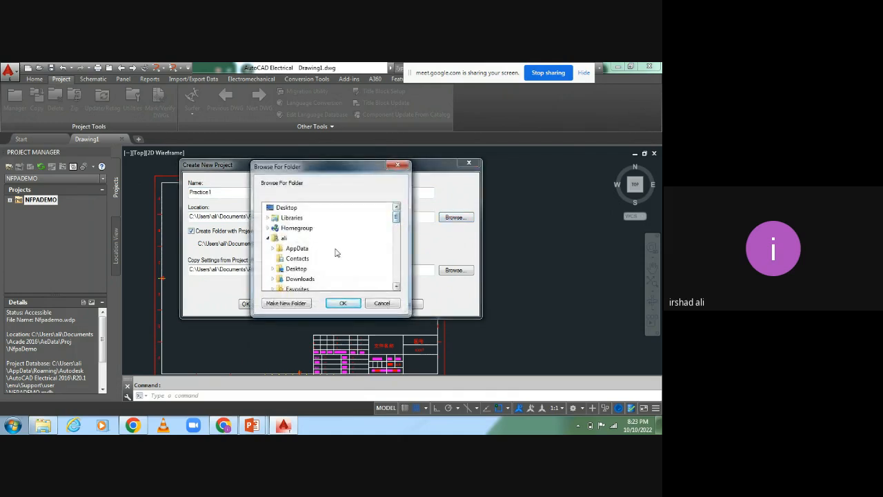
pyautogui.click(290, 209)
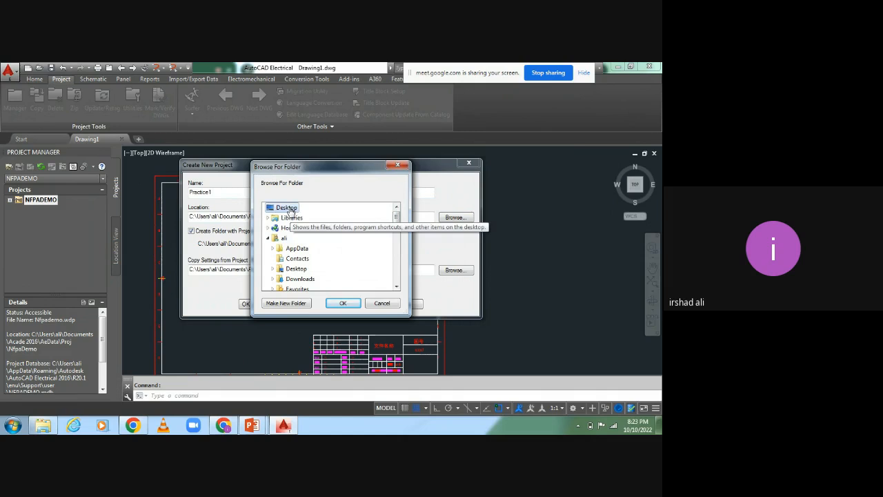
pyautogui.click(343, 304)
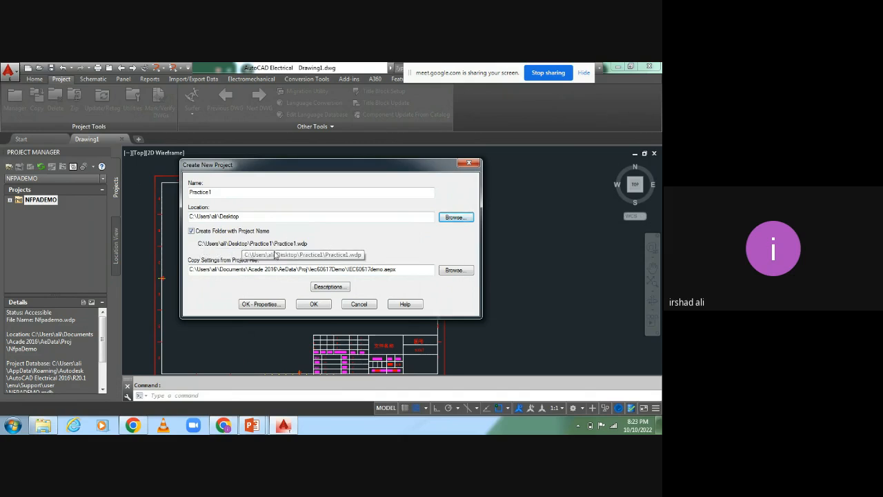
# Turn off creating a folder with the project name, and turn it back on.
pyautogui.click(192, 232)
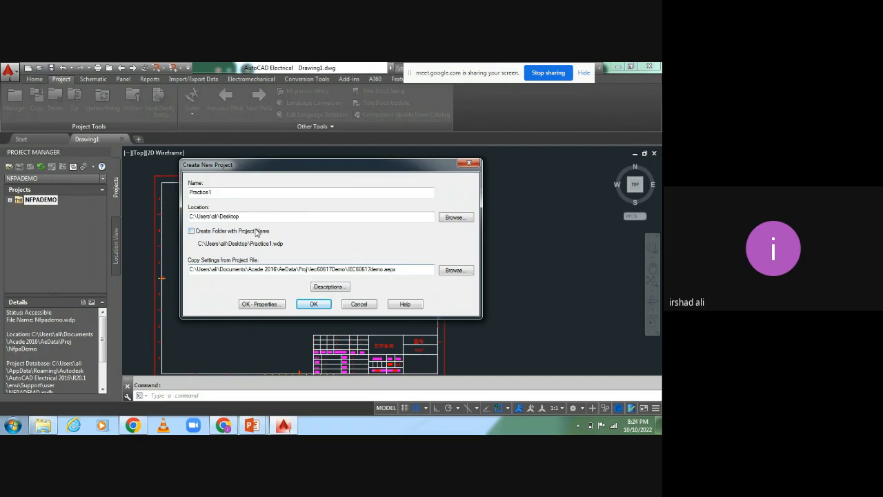
pyautogui.click(192, 231)
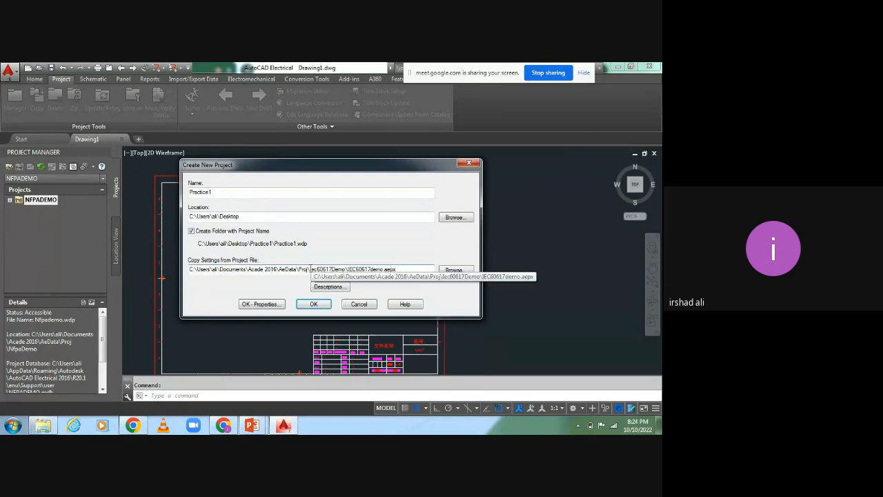
# Examine the IEC60617 demo project file path from which the new project's settings are copied.
pyautogui.moveTo(310, 269); pyautogui.dragTo(330, 270)
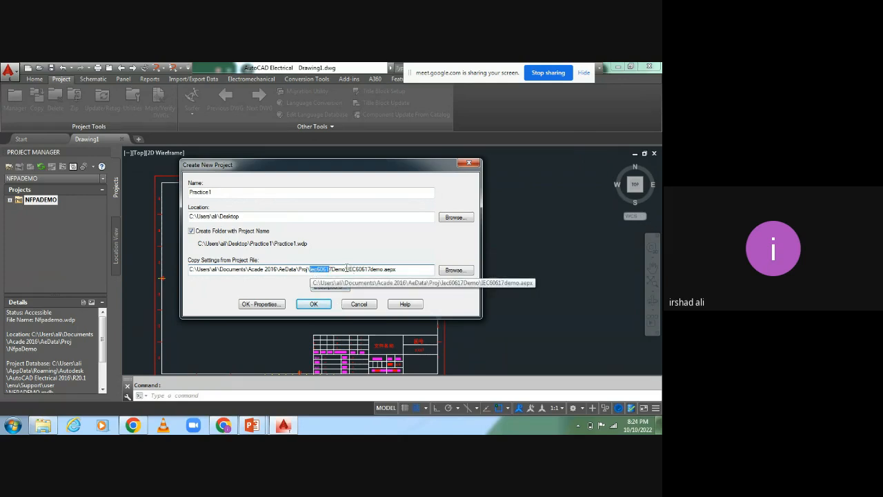
pyautogui.moveTo(346, 270); pyautogui.dragTo(398, 272)
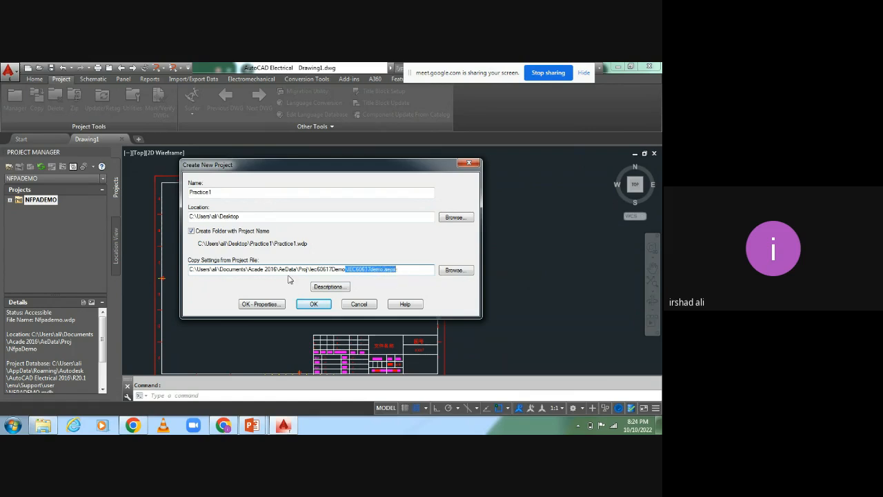
# Browse for the project file to copy settings from and examine the demo standard folders inside the Proj folder.
pyautogui.click(456, 270)
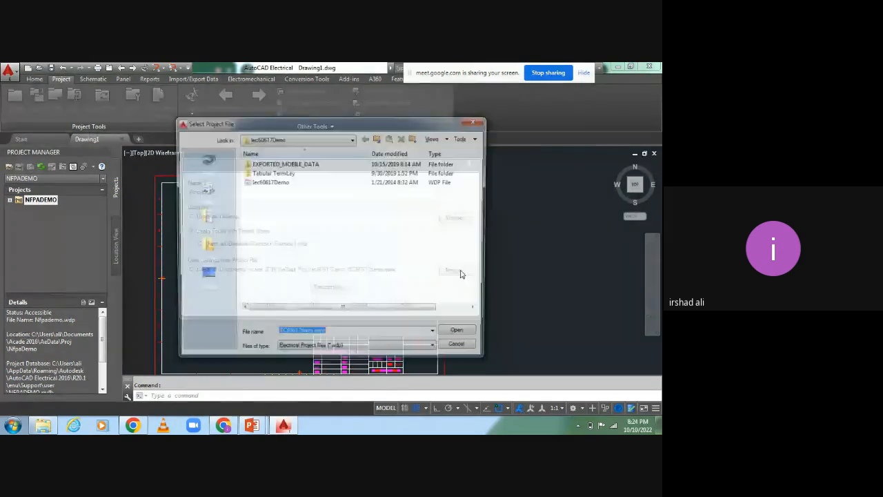
pyautogui.click(379, 139)
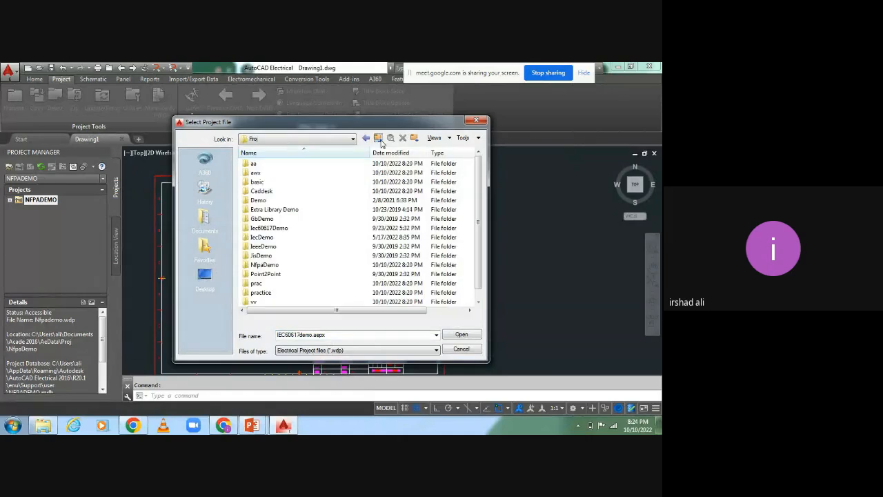
pyautogui.scroll(-1, 481, 213)
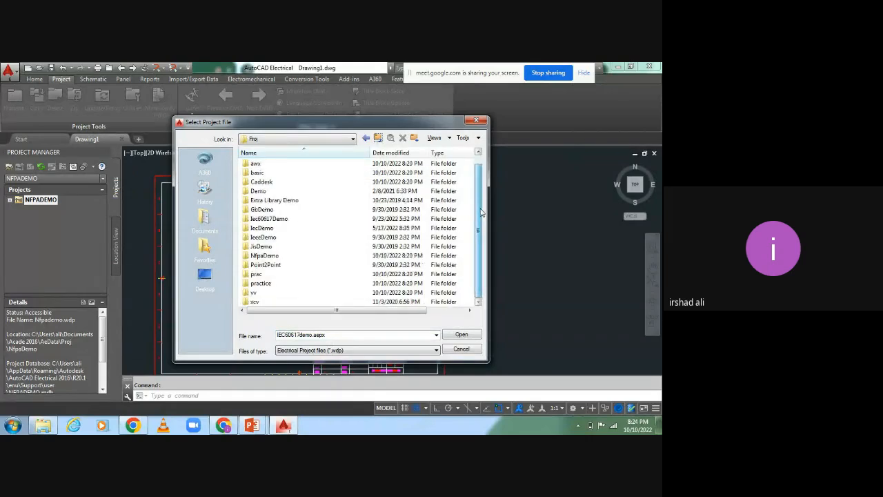
pyautogui.scroll(1, 482, 212)
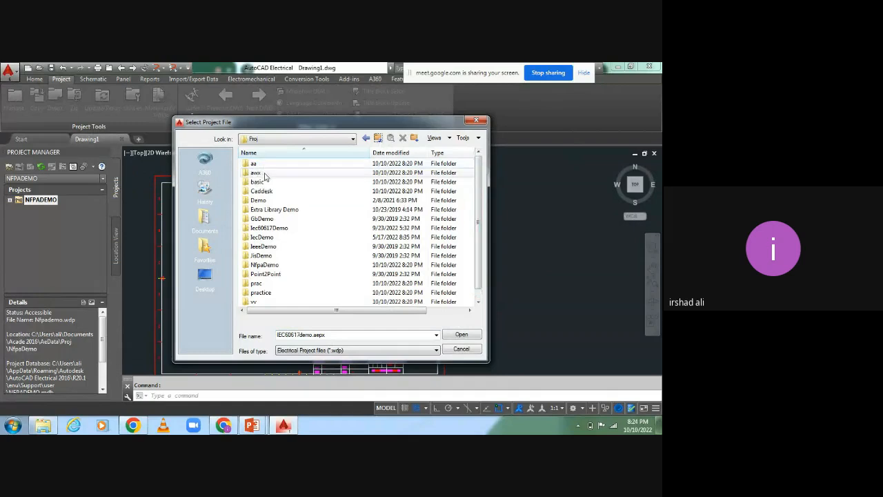
pyautogui.click(264, 219)
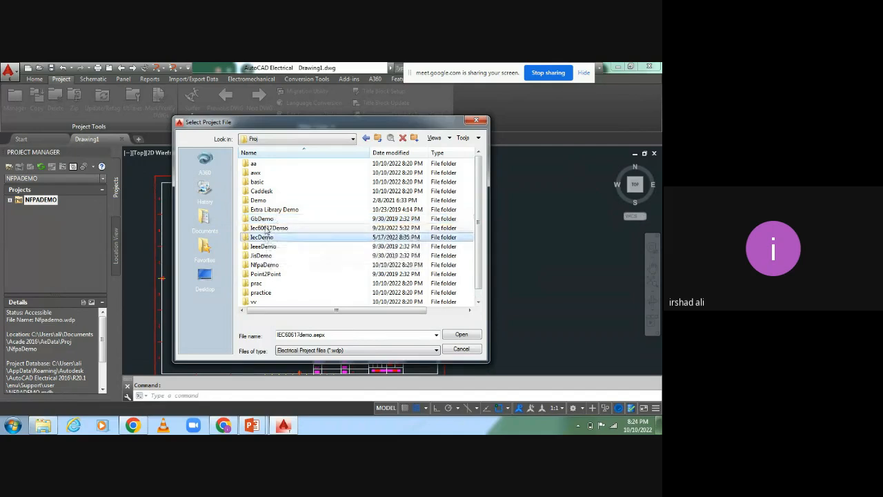
pyautogui.press('Down')
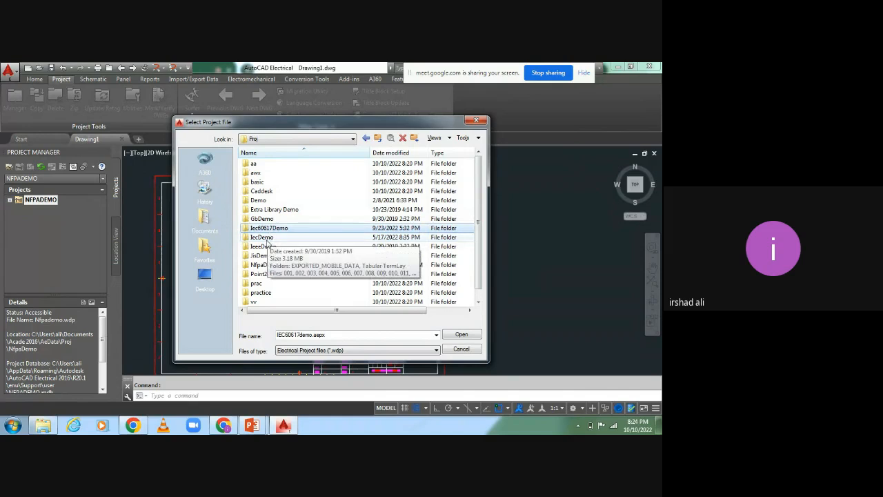
pyautogui.click(267, 247)
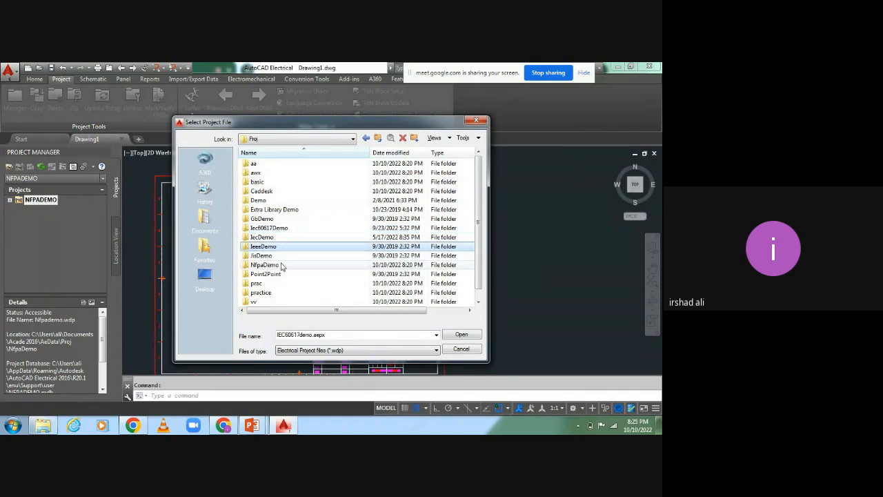
pyautogui.click(263, 256)
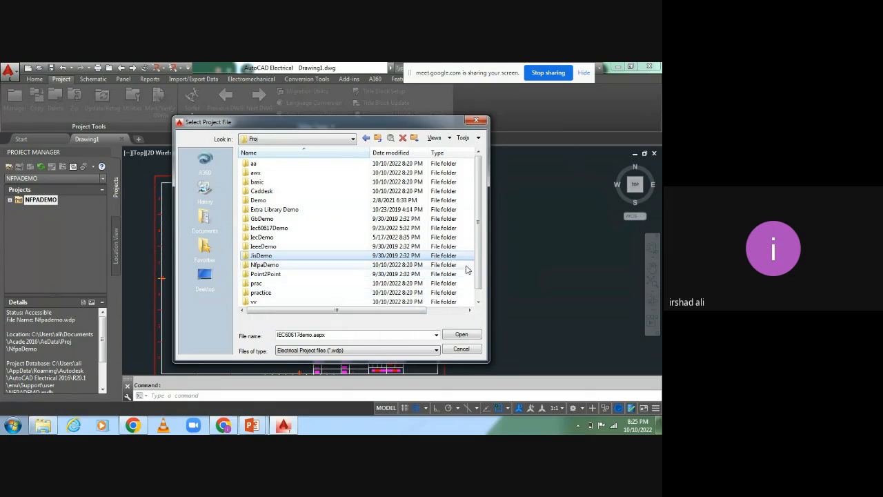
pyautogui.moveTo(478, 278)
pyautogui.mouseDown()
pyautogui.moveTo(481, 291)
pyautogui.moveTo(480, 262)
pyautogui.mouseUp()
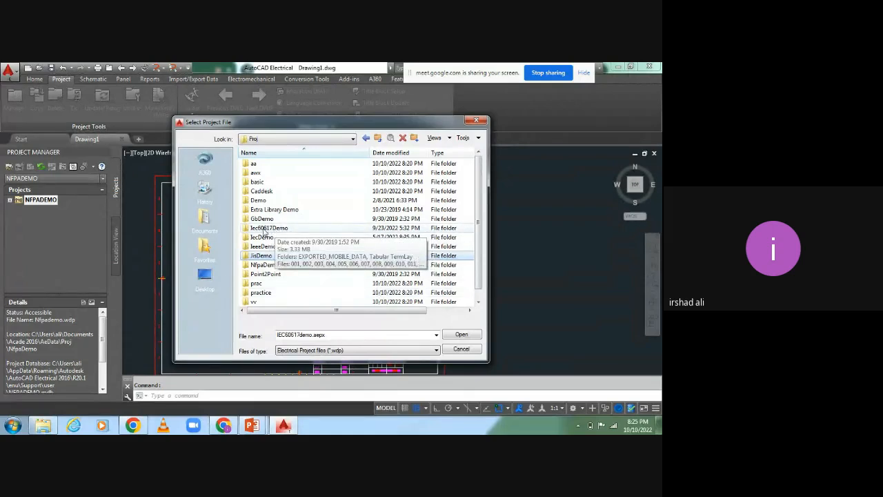
# Look through the Iec60617Demo, IeeeDemo and NfpaDemo folders for the project files they contain.
pyautogui.doubleClick(263, 230)
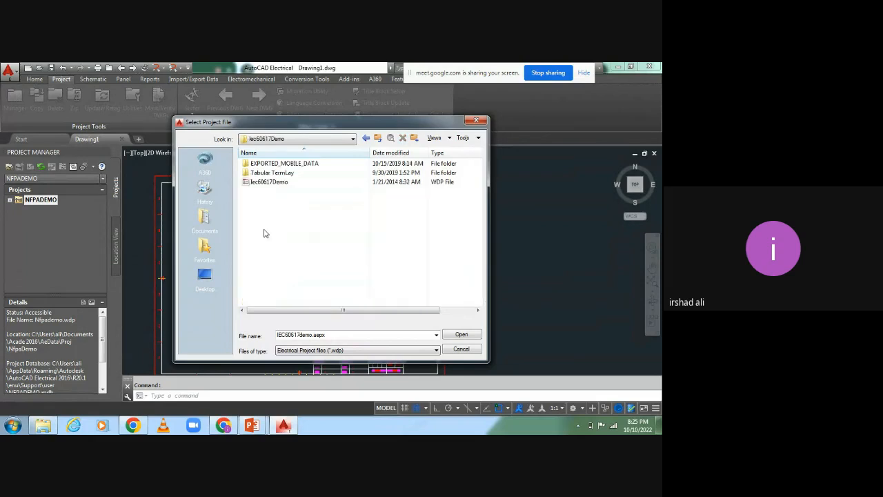
pyautogui.click(270, 181)
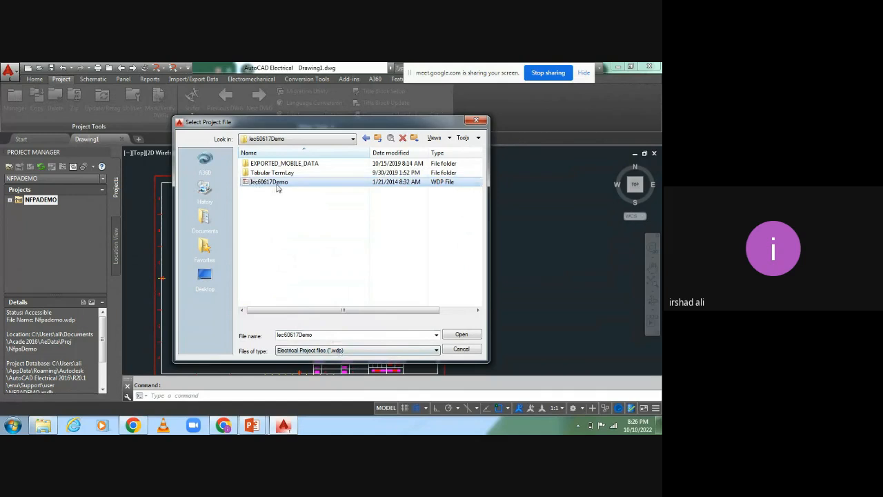
pyautogui.click(378, 138)
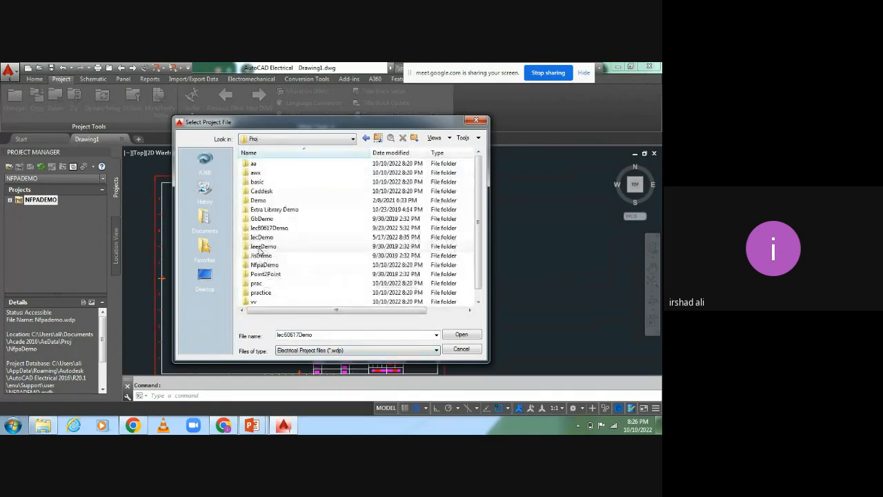
pyautogui.doubleClick(263, 246)
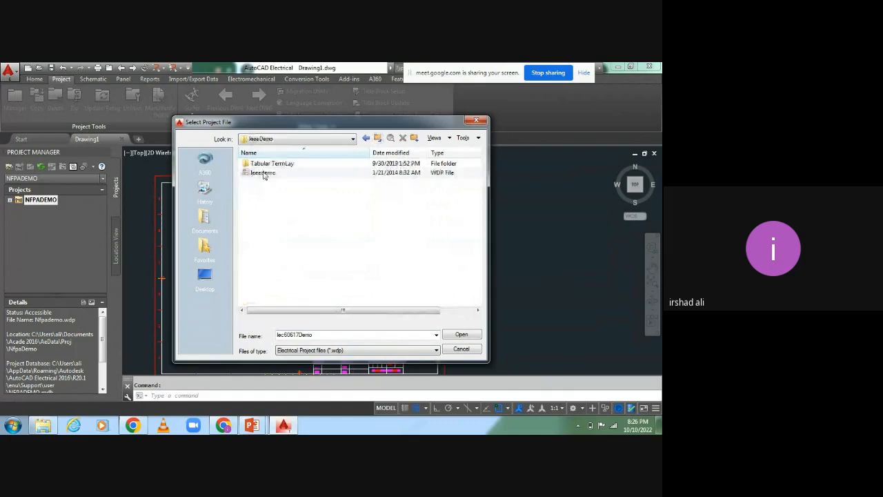
pyautogui.click(378, 139)
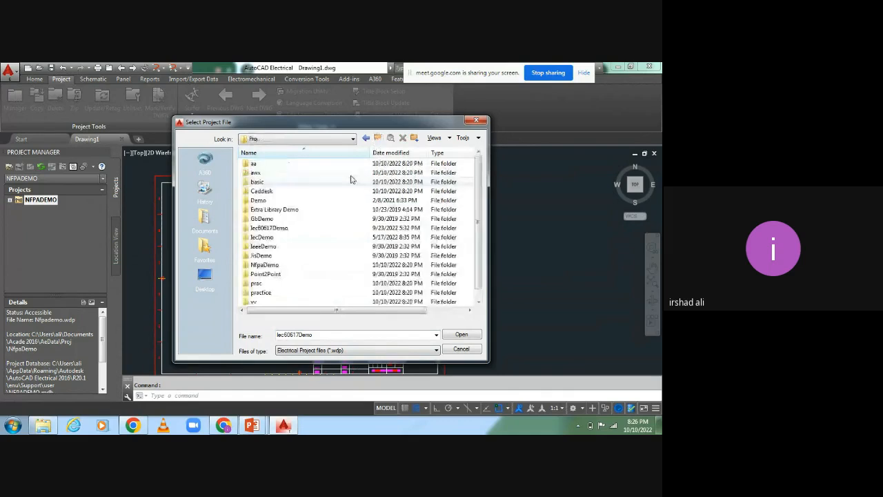
pyautogui.doubleClick(351, 181)
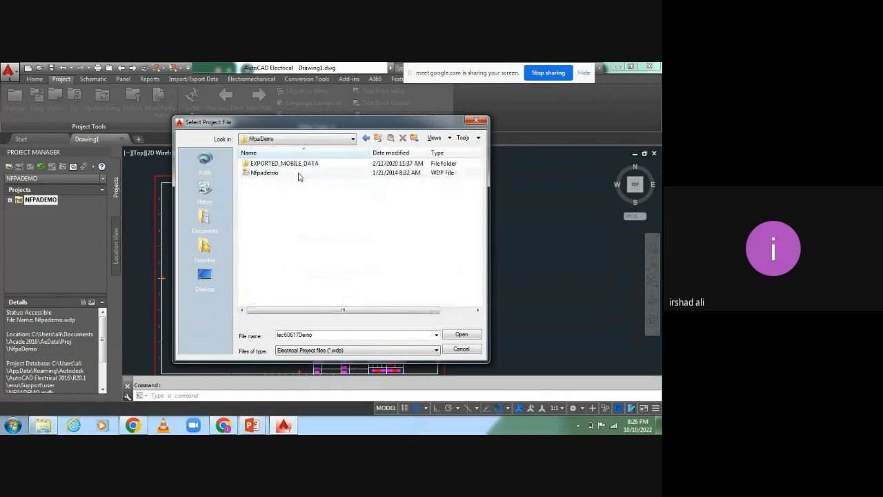
pyautogui.click(378, 139)
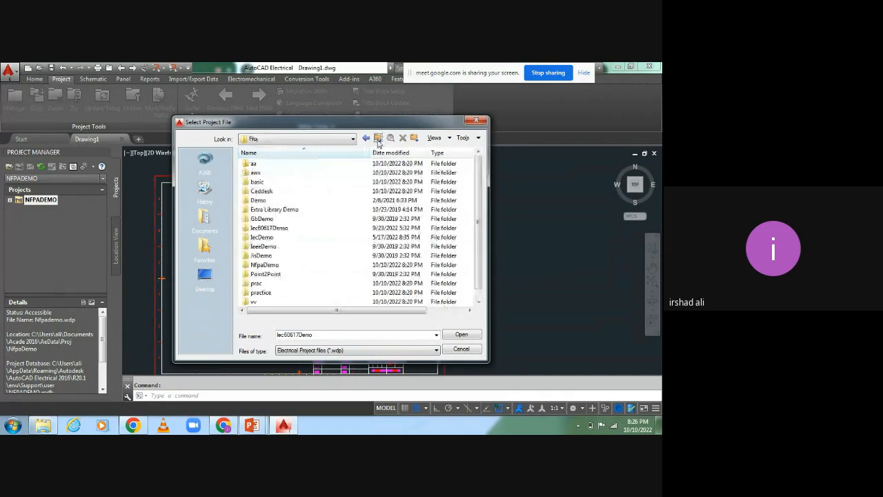
# Choose Iec60617Demo.wdp from the Iec60617Demo folder as the settings source and create the Practice1 project.
pyautogui.click(262, 229)
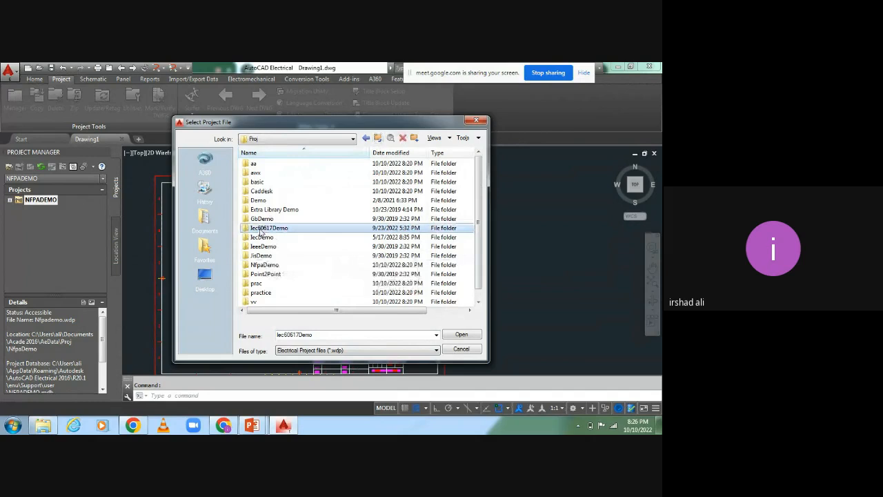
pyautogui.doubleClick(262, 228)
pyautogui.click(262, 182)
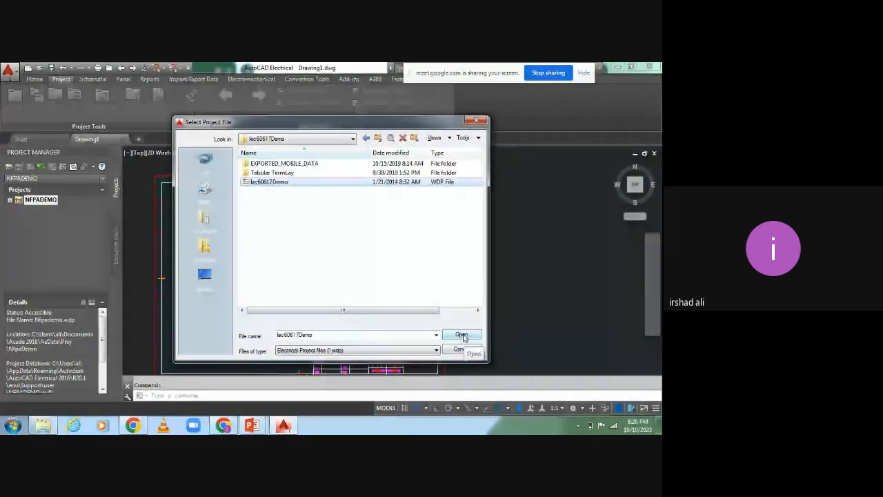
pyautogui.click(461, 335)
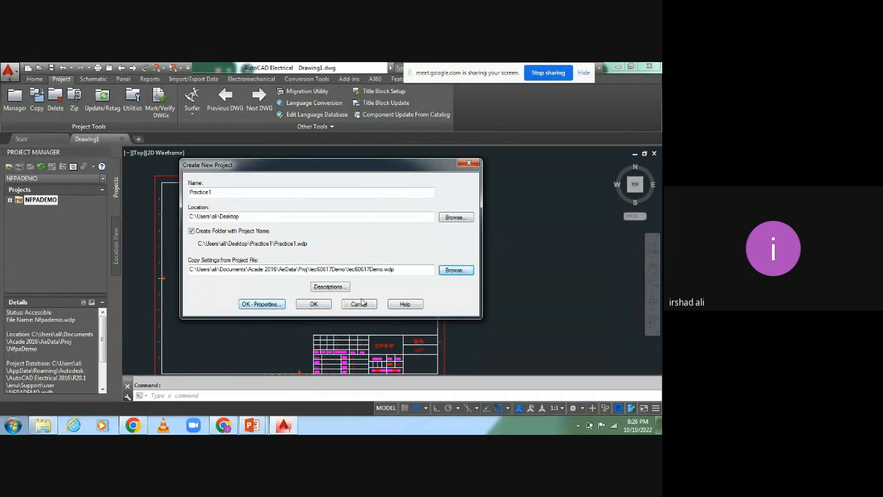
pyautogui.click(314, 304)
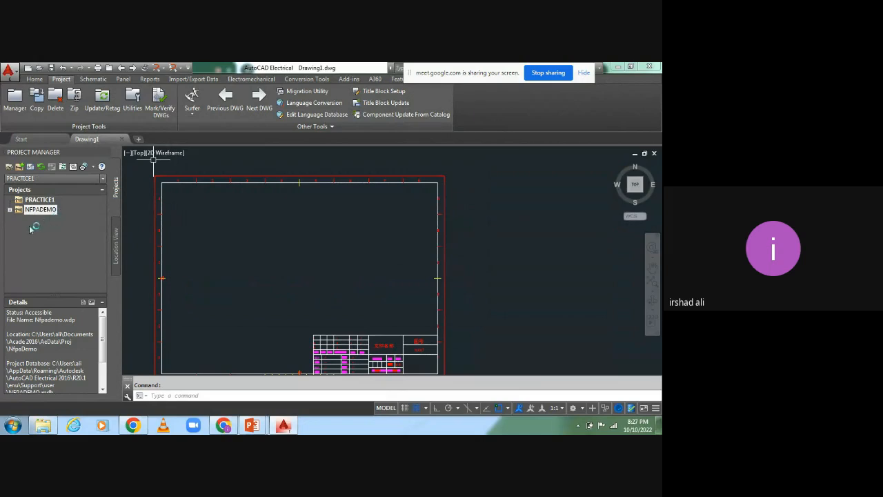
# Open the project properties of PRACTICE1.
pyautogui.click(38, 201)
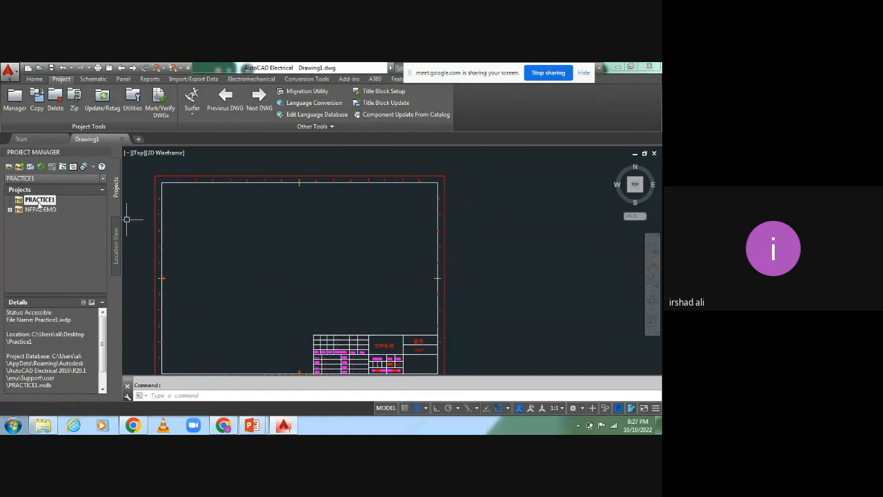
pyautogui.rightClick(39, 202)
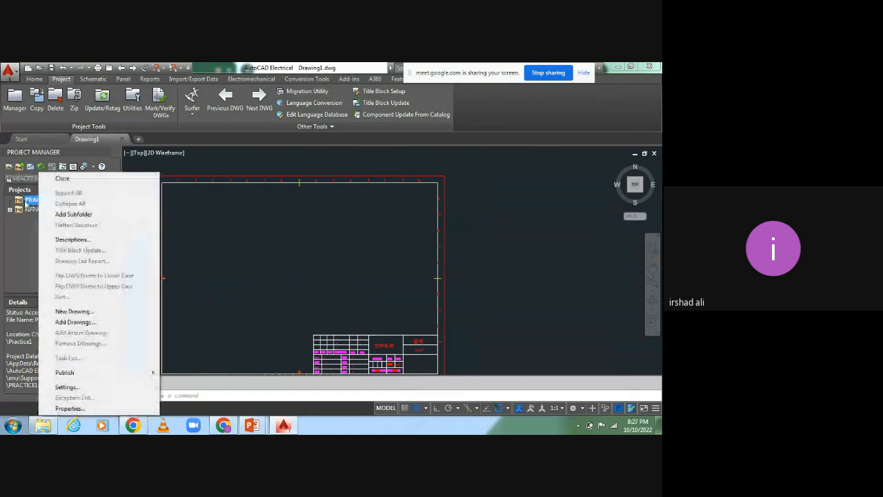
pyautogui.click(36, 239)
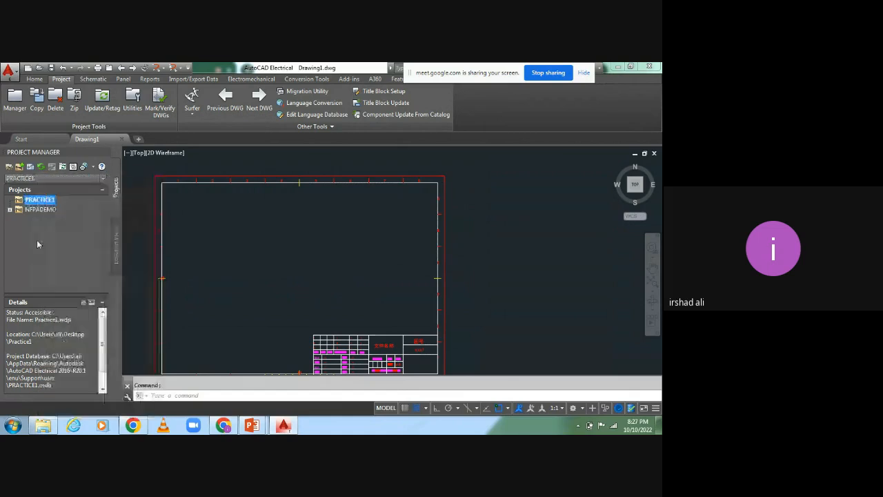
pyautogui.rightClick(33, 202)
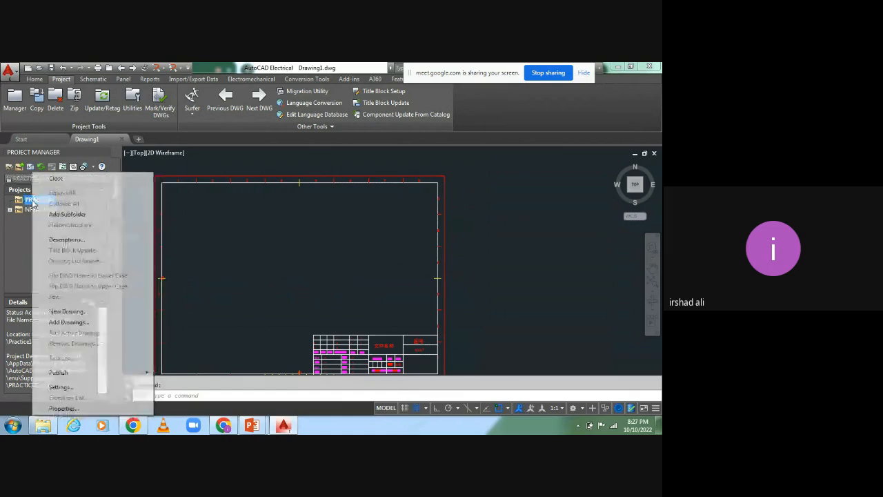
pyautogui.click(64, 409)
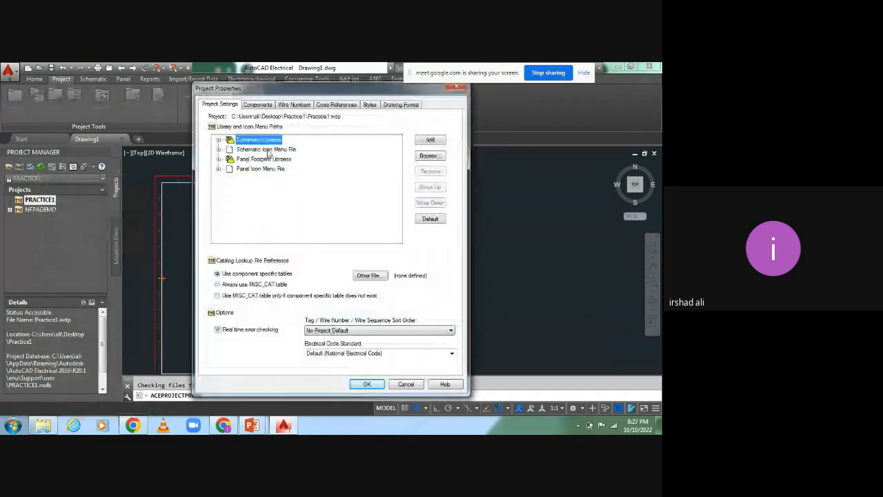
# Examine the schematic and panel library paths and icon menu files assigned in the project settings.
pyautogui.click(246, 150)
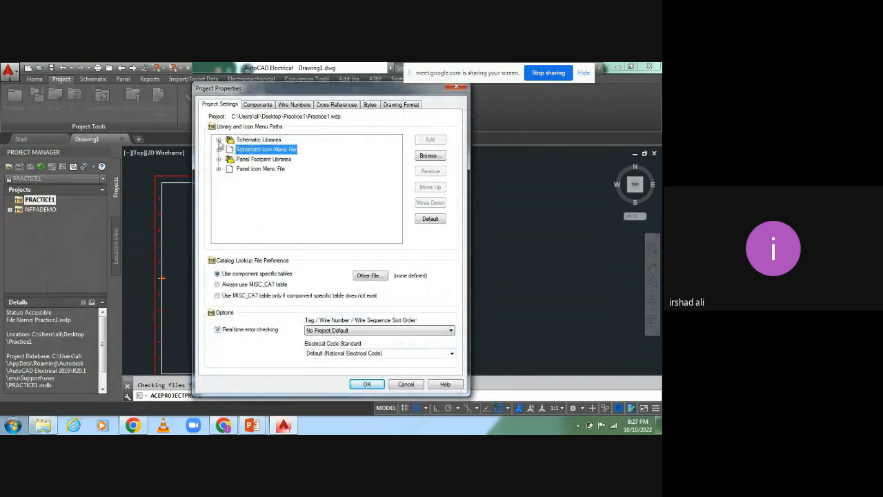
pyautogui.click(218, 140)
pyautogui.click(218, 140)
pyautogui.click(218, 150)
pyautogui.click(283, 160)
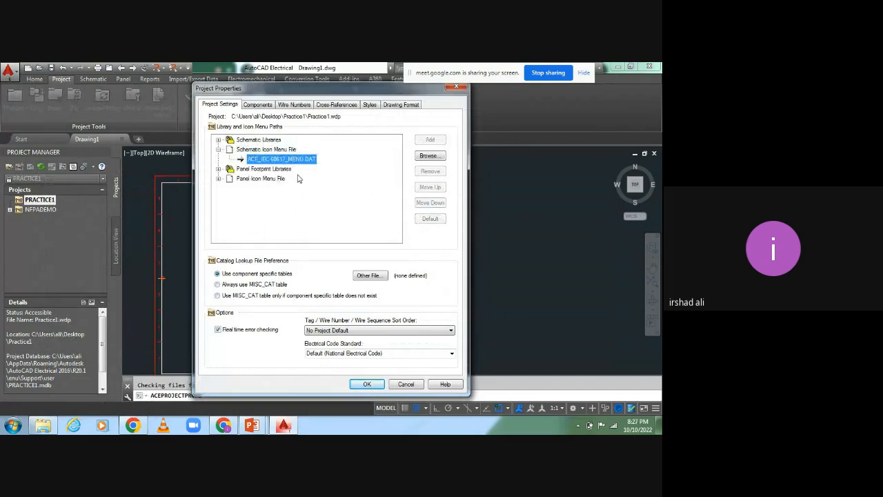
pyautogui.click(218, 169)
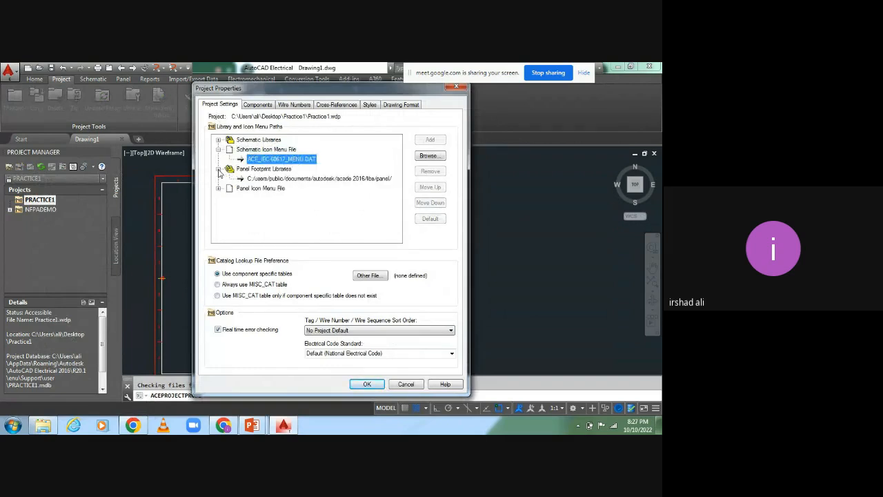
pyautogui.click(291, 178)
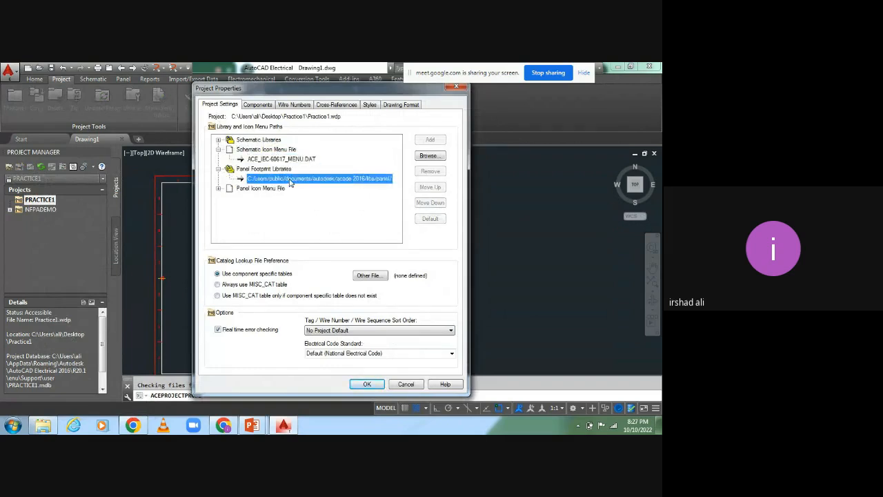
pyautogui.click(218, 188)
pyautogui.click(278, 198)
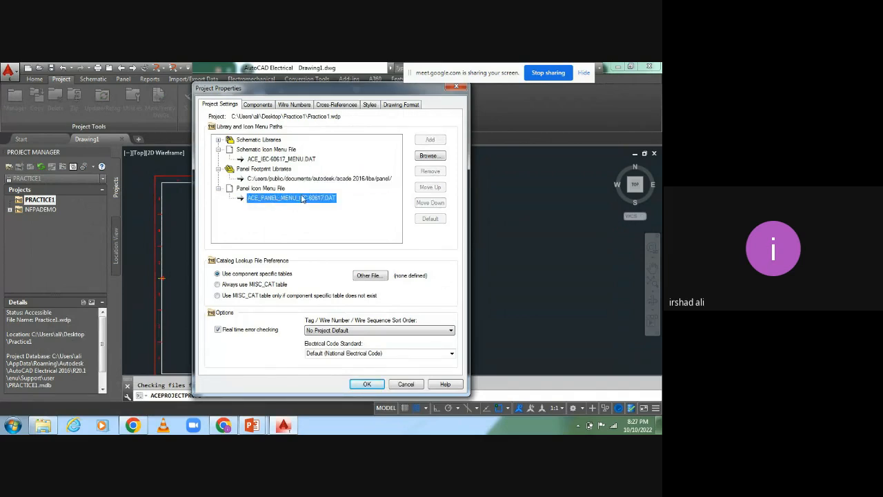
pyautogui.click(275, 160)
pyautogui.click(288, 199)
# Review the project's component tag format, wire number format and cross-reference settings.
pyautogui.click(257, 104)
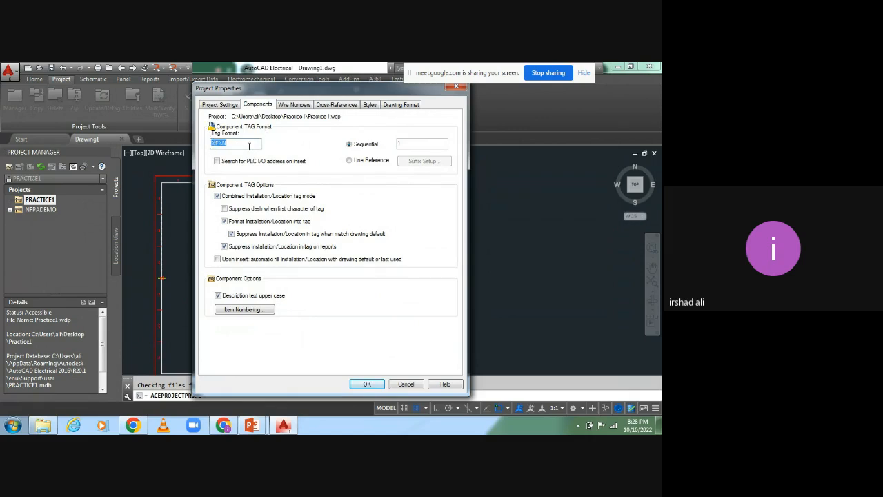
pyautogui.click(218, 144)
pyautogui.click(299, 109)
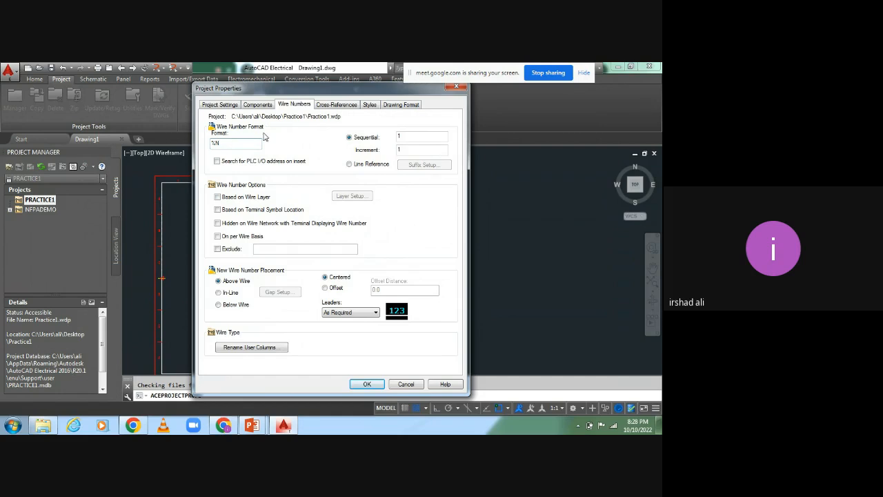
pyautogui.click(336, 105)
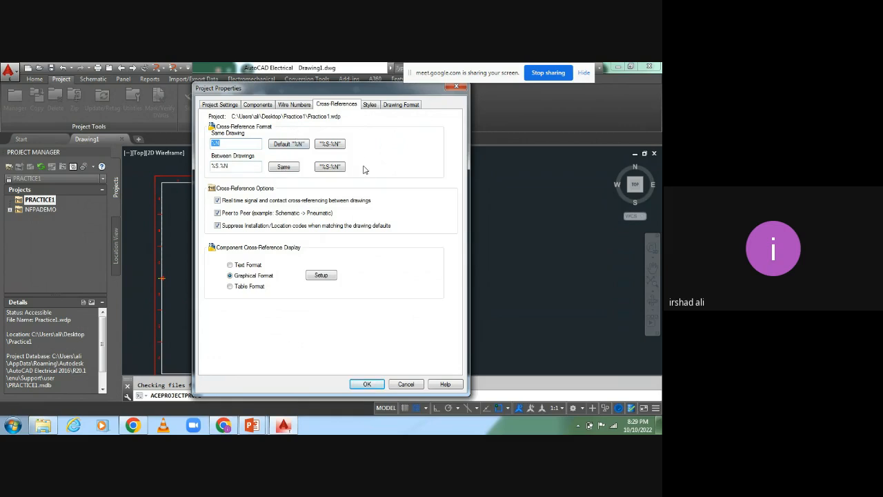
# Compare the Gap and Solid wire cross styles in the project's style settings and return to Loop.
pyautogui.click(370, 105)
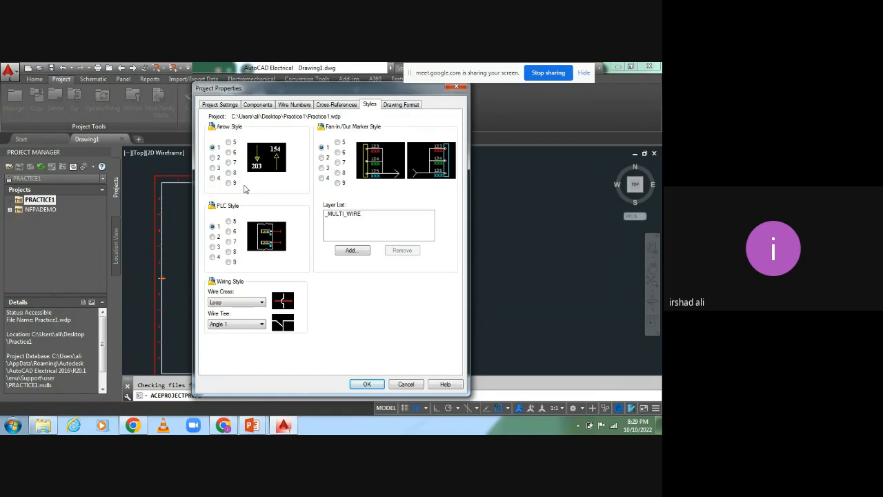
pyautogui.click(262, 302)
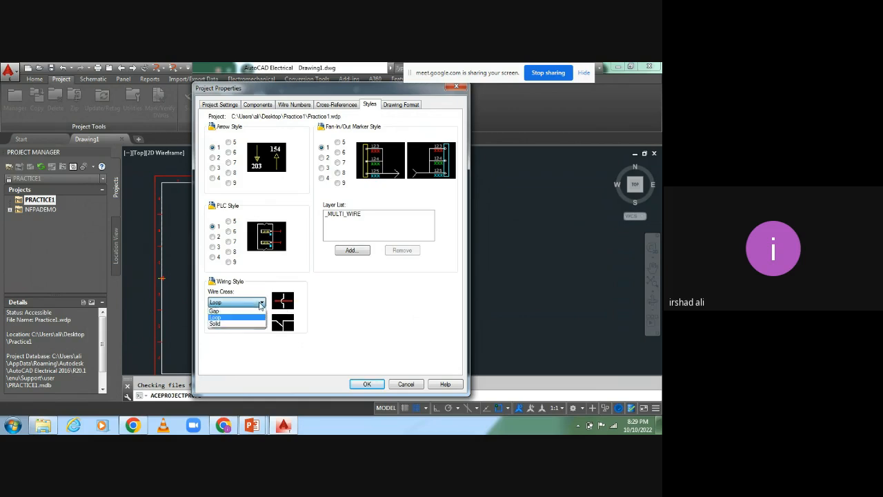
pyautogui.click(225, 311)
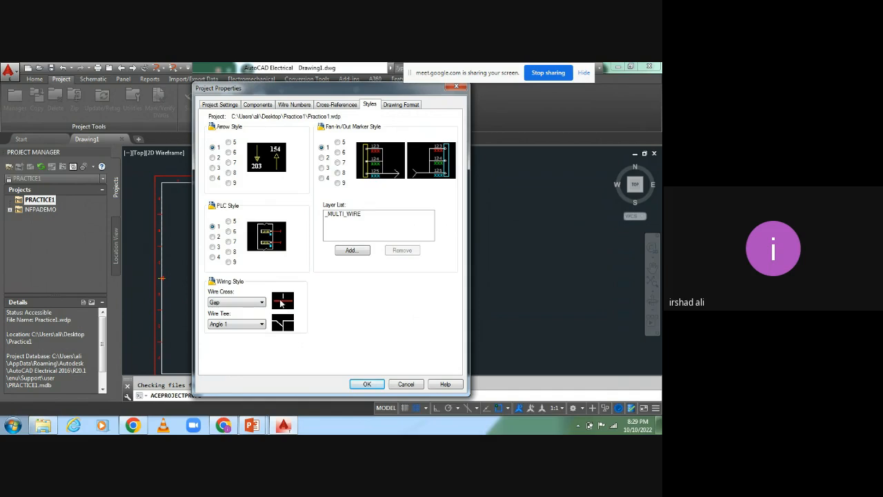
pyautogui.click(262, 303)
pyautogui.click(221, 316)
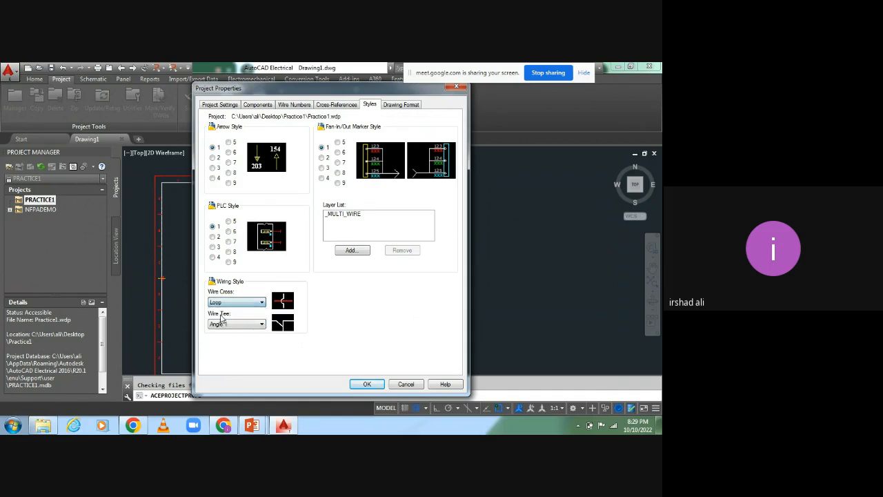
pyautogui.click(261, 302)
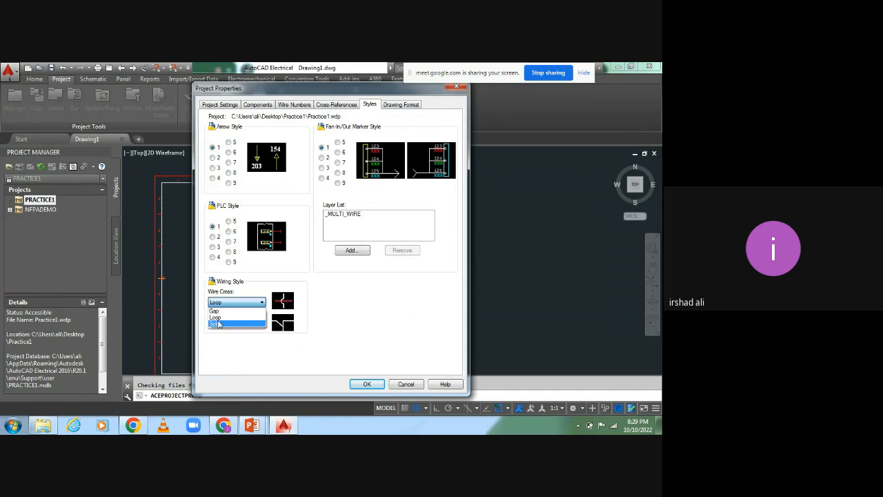
pyautogui.click(218, 324)
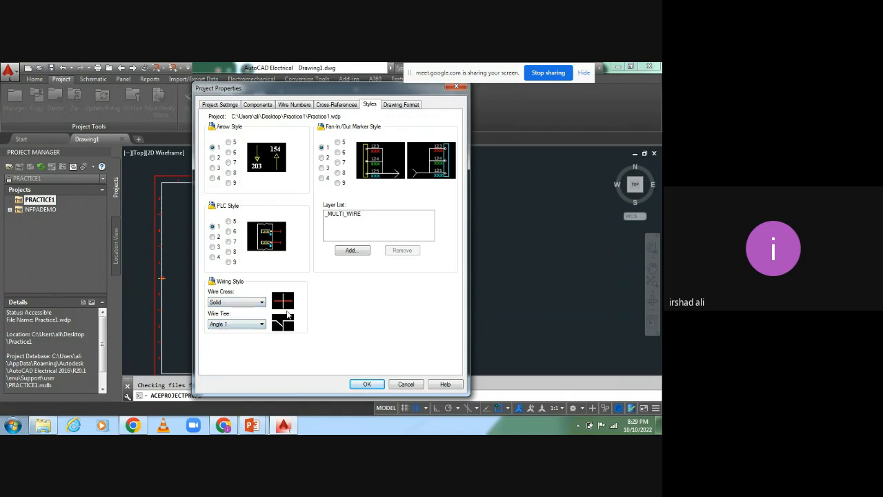
pyautogui.click(262, 302)
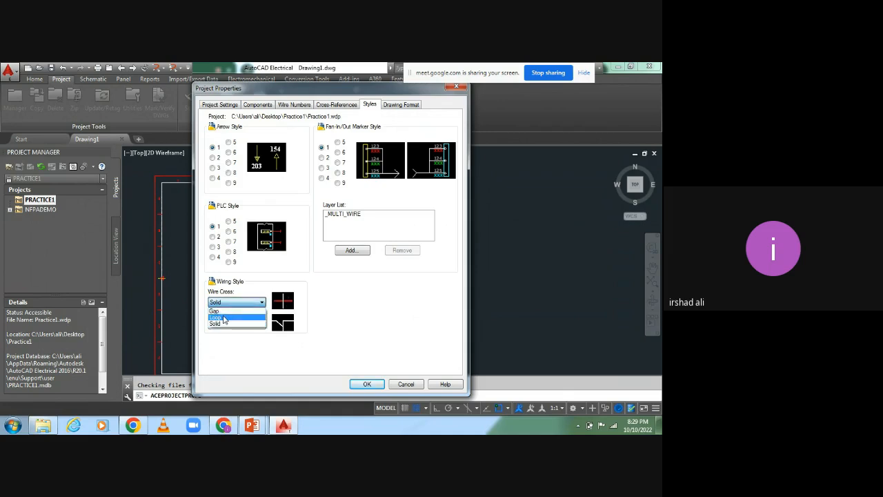
pyautogui.click(224, 318)
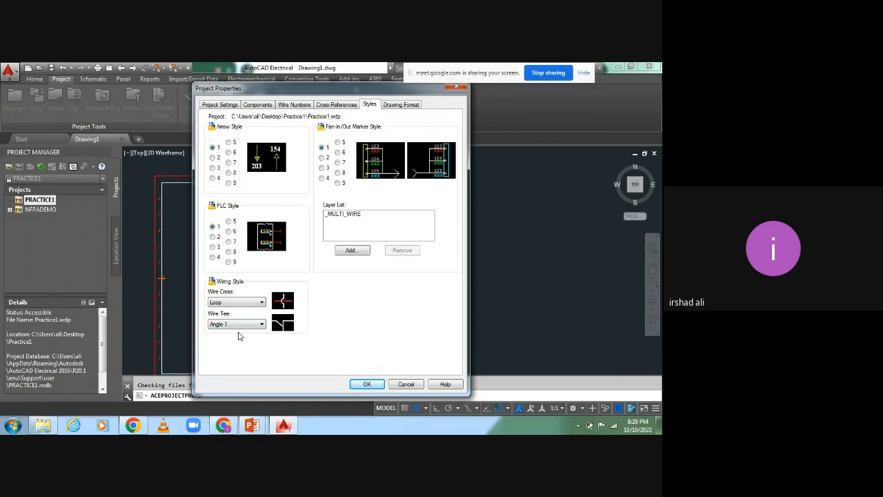
# Try the None, Dot, Angle 1 and Angle 2 wire tee styles to compare their previews.
pyautogui.click(245, 326)
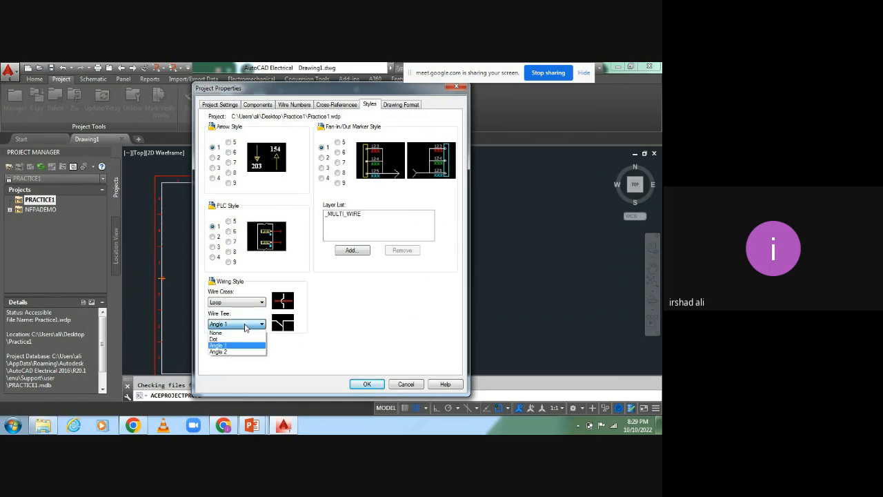
pyautogui.click(220, 334)
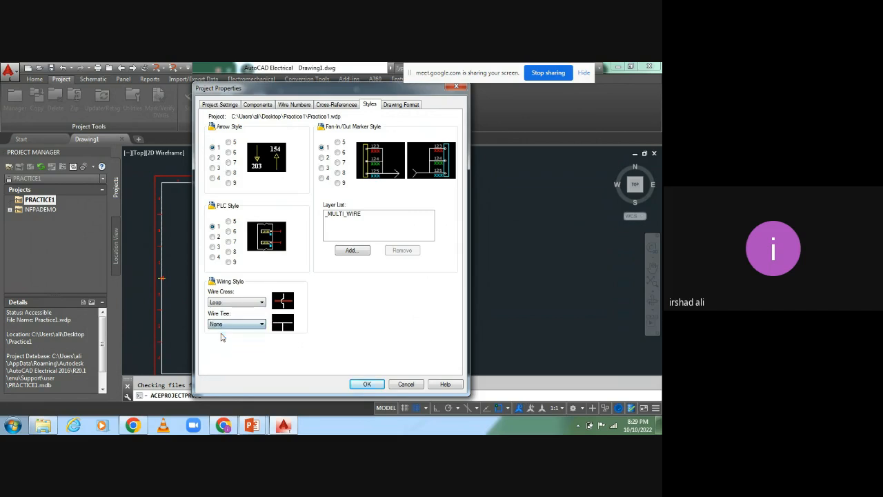
pyautogui.click(262, 325)
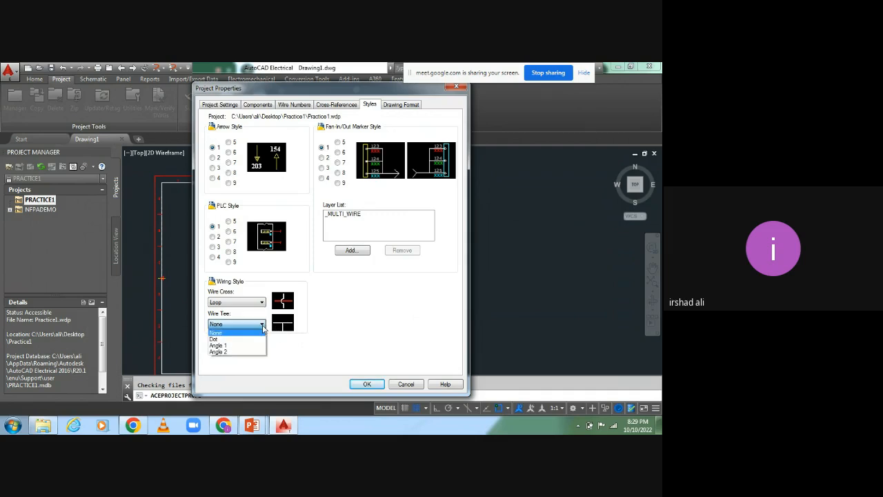
pyautogui.click(223, 341)
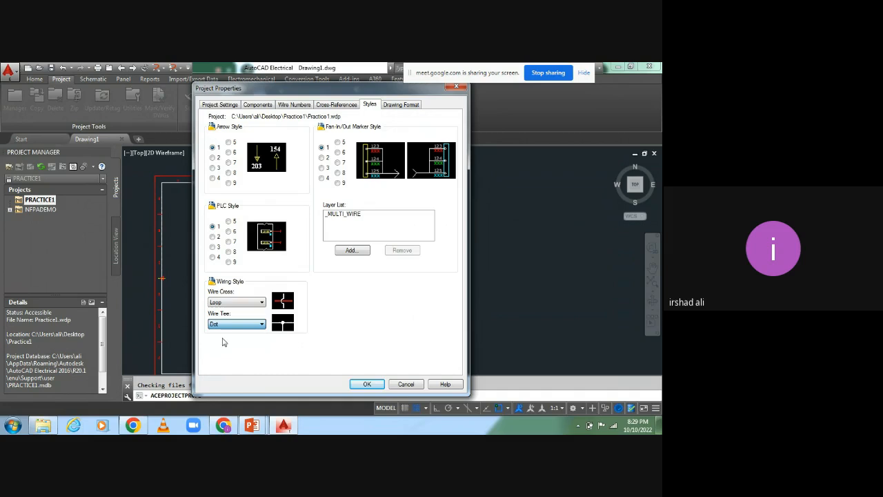
pyautogui.click(262, 325)
pyautogui.click(220, 332)
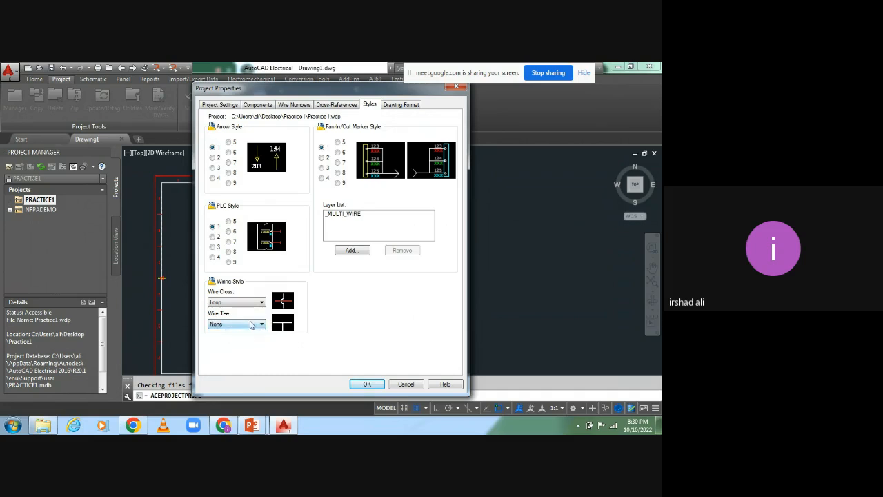
pyautogui.click(252, 324)
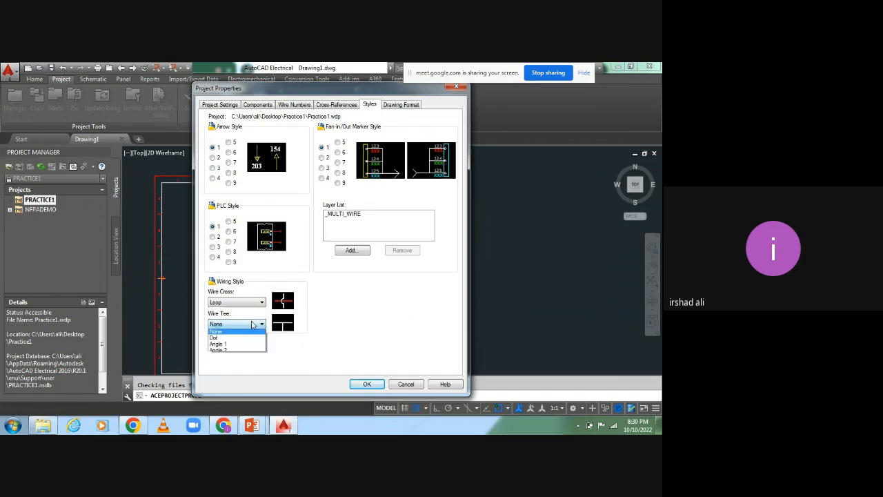
pyautogui.click(224, 344)
pyautogui.click(253, 325)
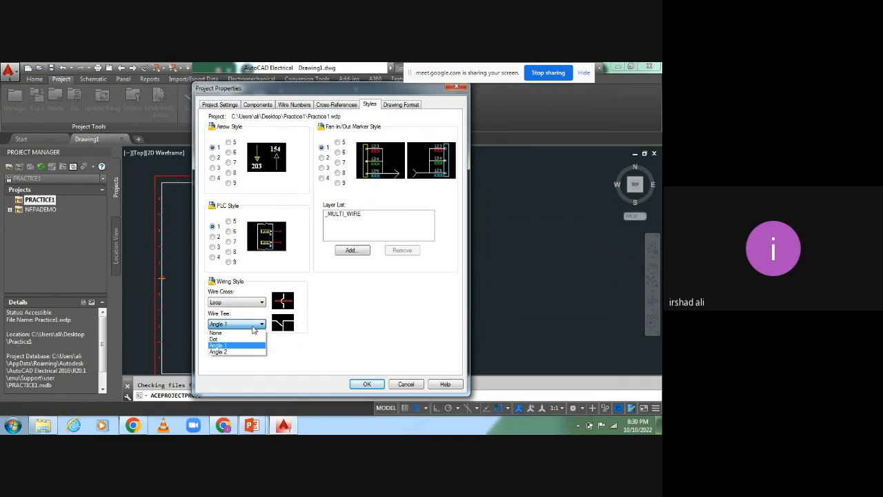
pyautogui.click(222, 352)
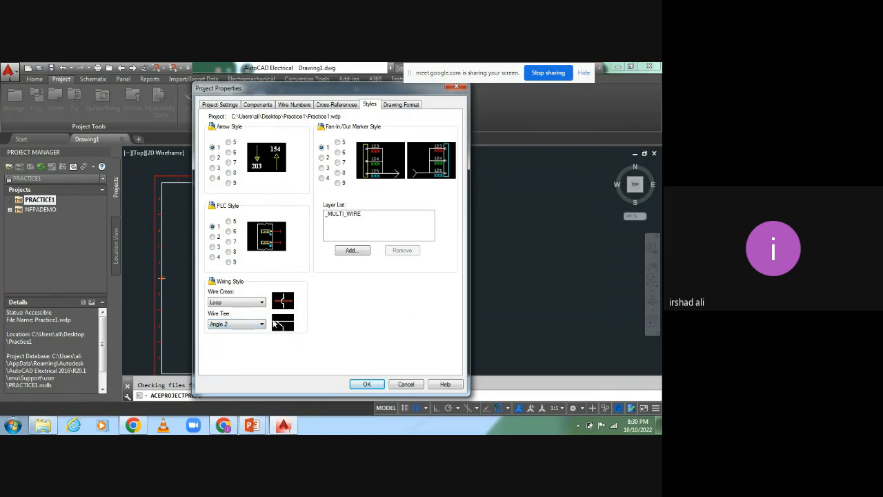
# Set the project's wire tee style to Dot.
pyautogui.click(253, 323)
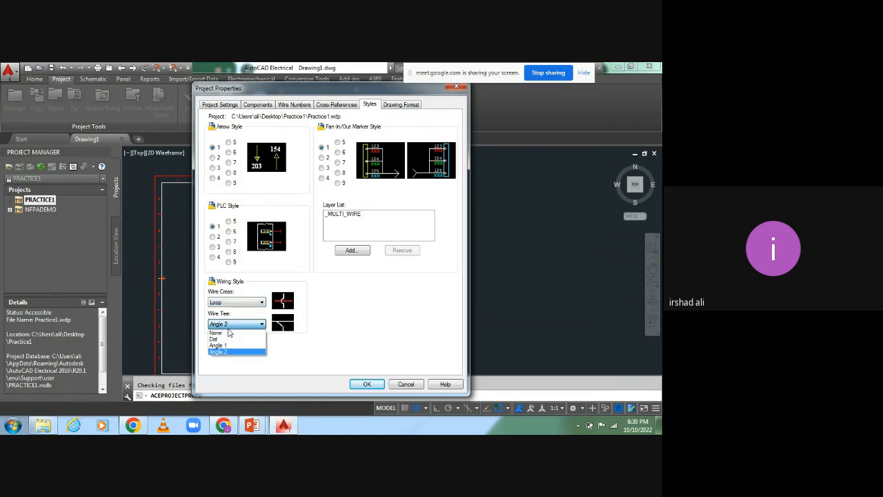
pyautogui.click(227, 345)
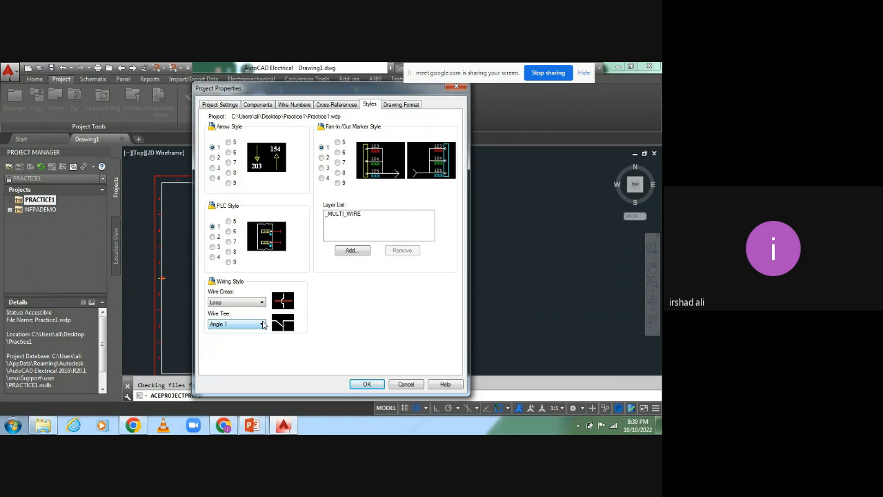
pyautogui.click(262, 324)
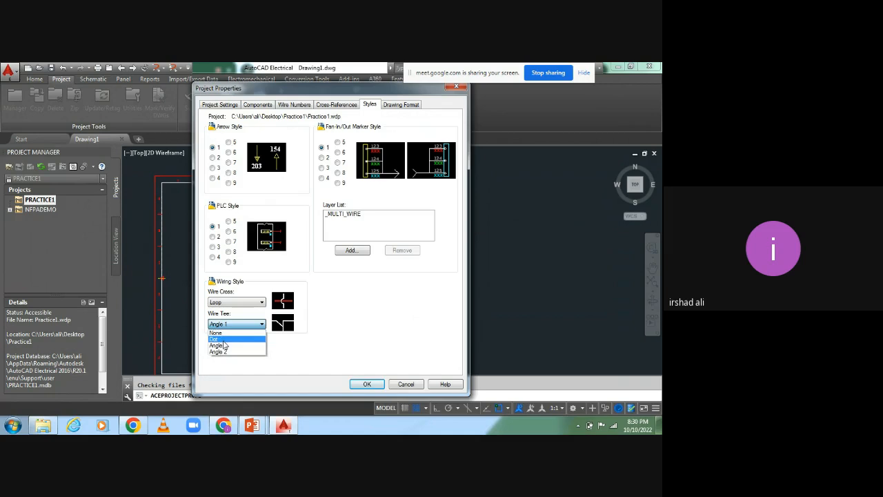
pyautogui.click(222, 341)
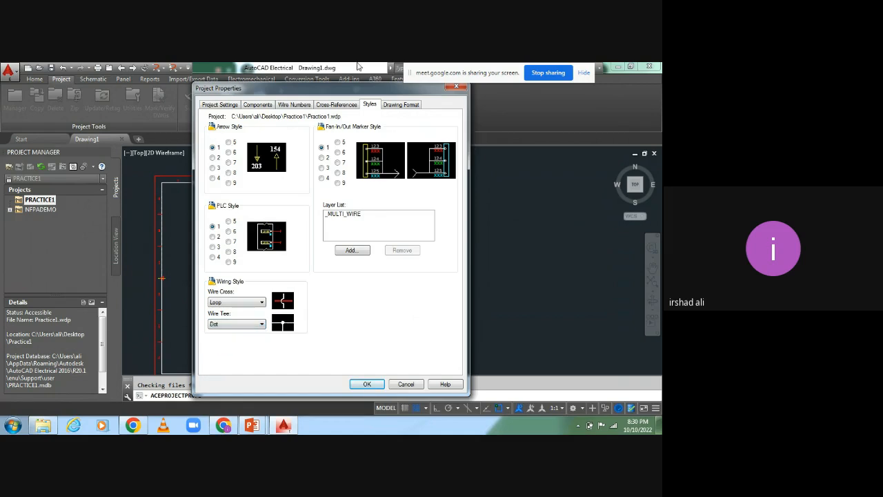
# In the project's drawing format, set the feature scale multiplier to 1 and the multi-wire spacing to 10.
pyautogui.click(396, 105)
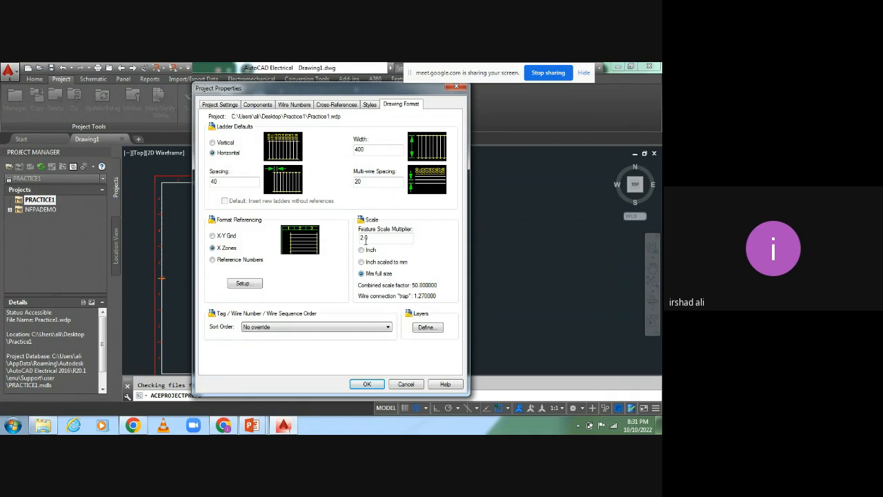
pyautogui.moveTo(376, 237); pyautogui.dragTo(343, 240)
pyautogui.write('1')
pyautogui.click(372, 182)
pyautogui.doubleClick(373, 181)
pyautogui.write('1')
# Set the format referencing to X-Y Grid and apply the project properties.
pyautogui.click(212, 236)
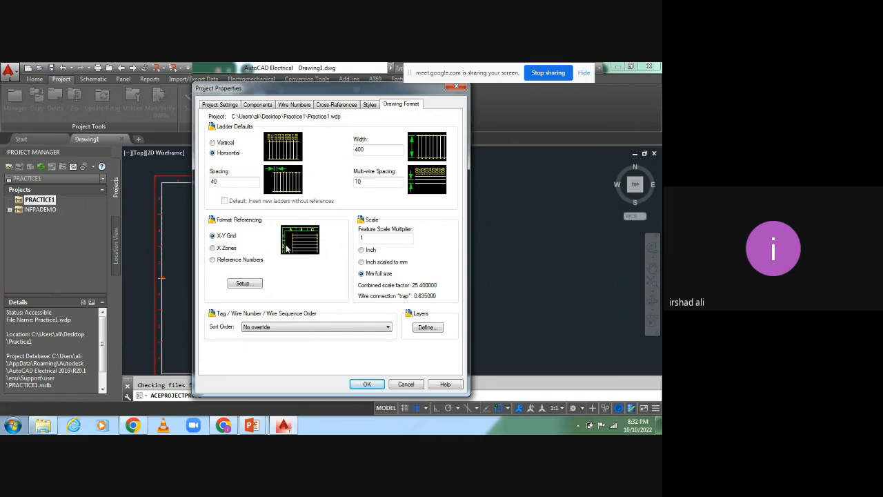
pyautogui.click(214, 248)
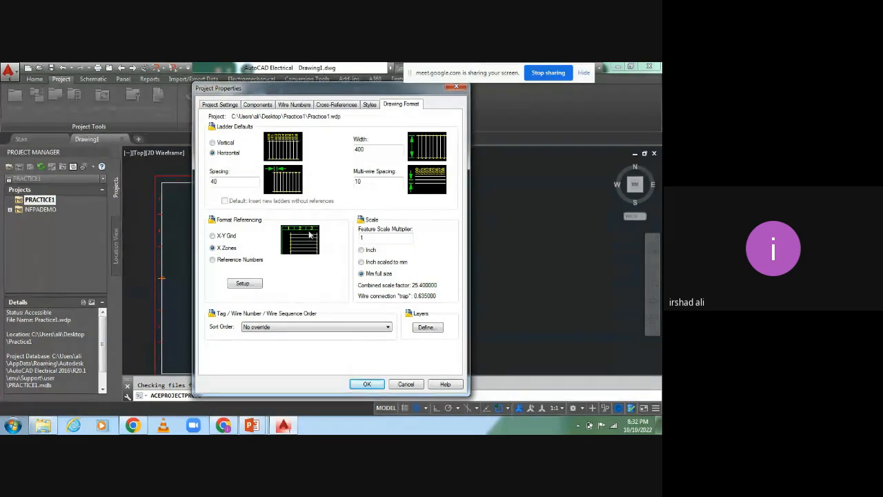
pyautogui.click(213, 237)
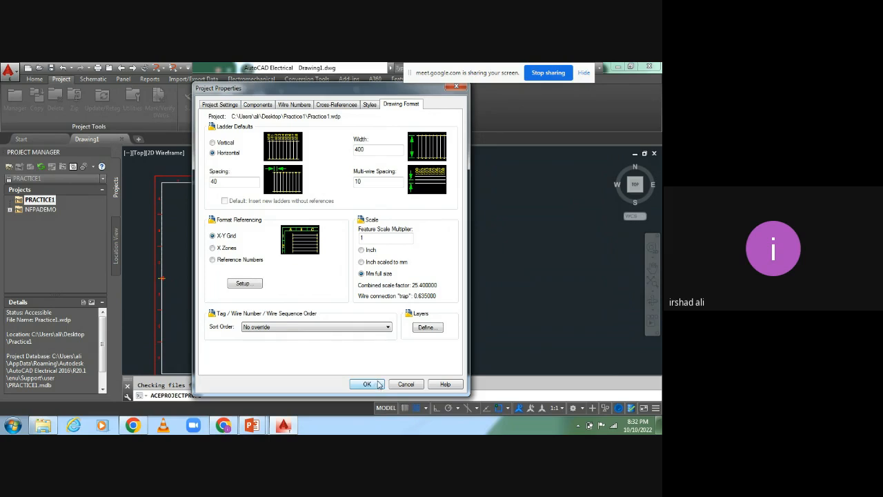
pyautogui.click(377, 384)
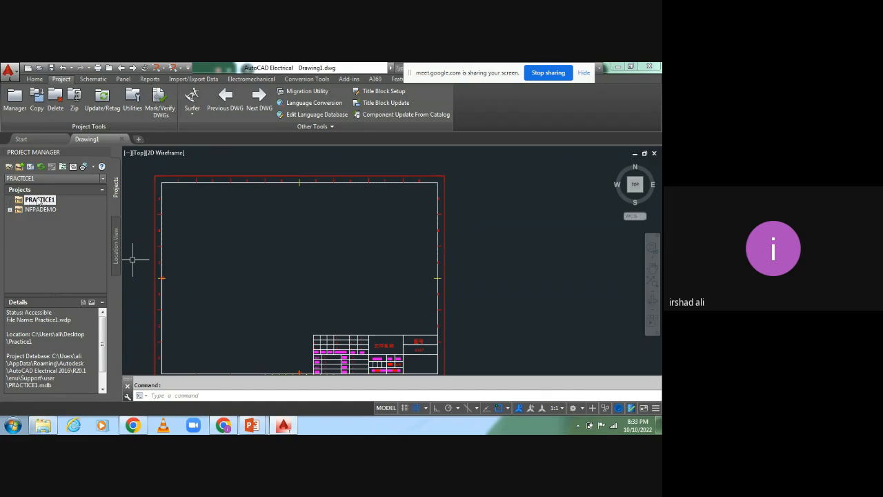
# Start a new drawing in the PRACTICE1 project and name it Schematic.
pyautogui.rightClick(35, 201)
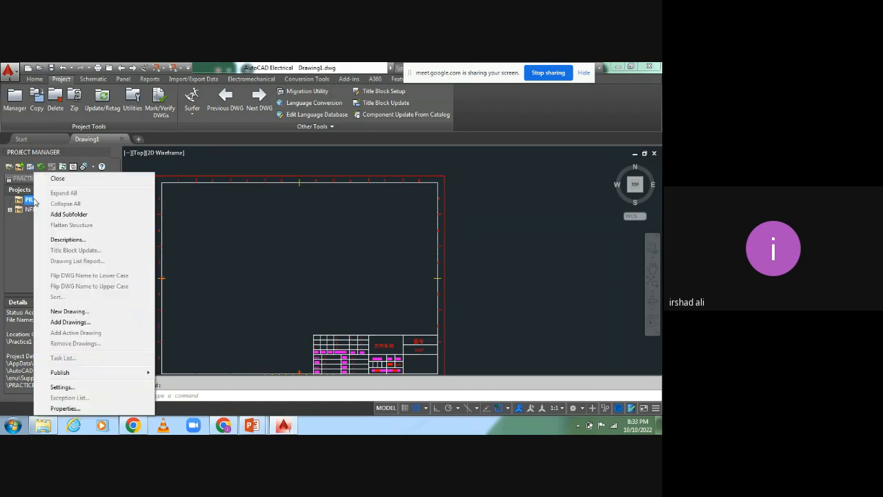
pyautogui.click(81, 314)
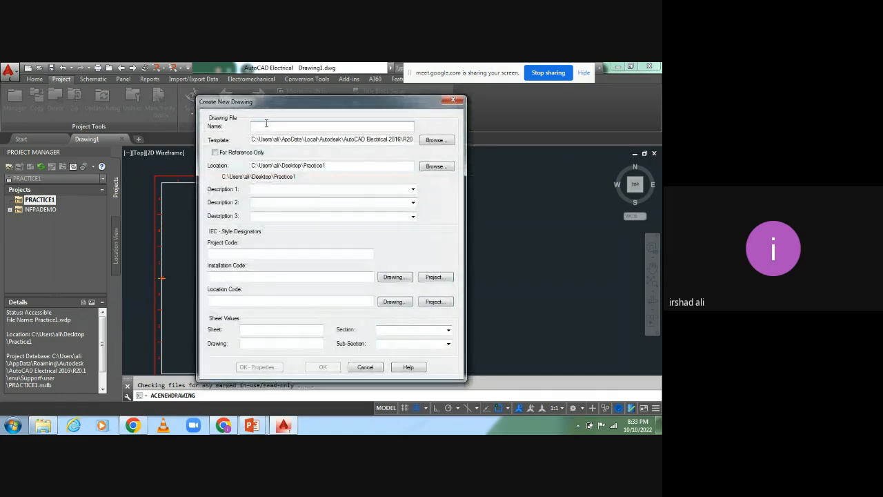
pyautogui.write('Schema')
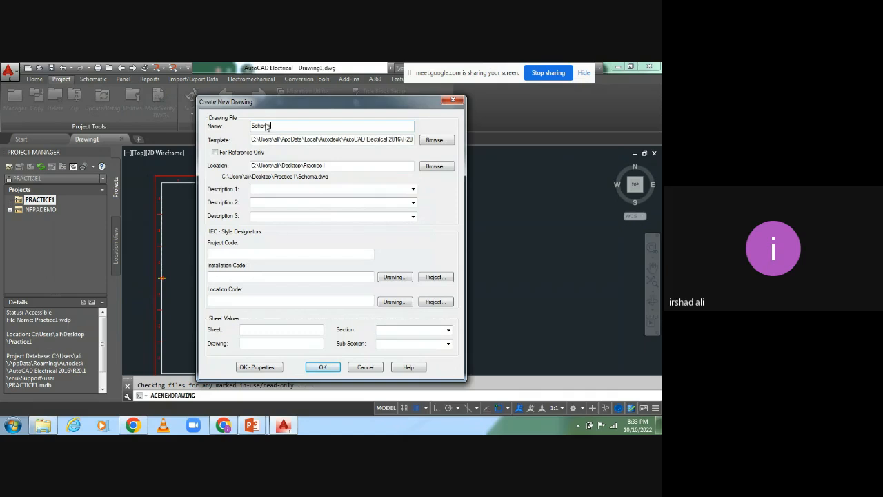
pyautogui.write('tic')
# Browse for the Schematic drawing's template and select ACAD_ELECTRICAL_IEC among the available template files.
pyautogui.moveTo(273, 139); pyautogui.dragTo(421, 145)
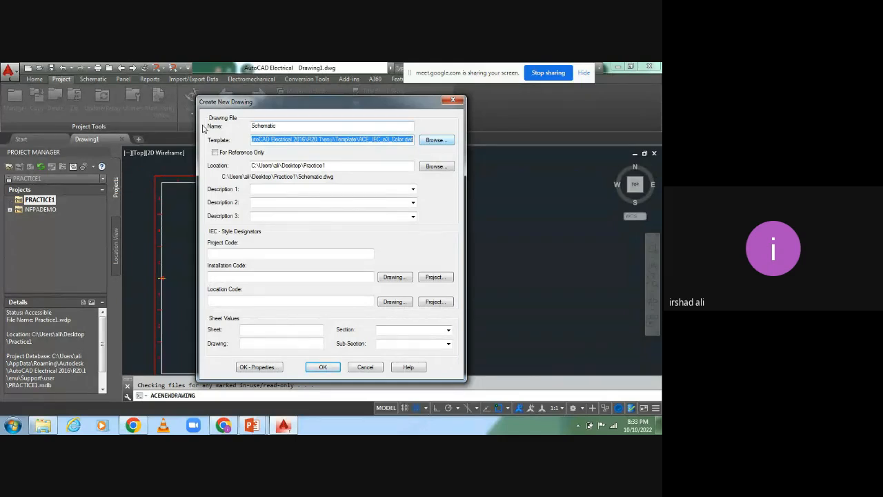
pyautogui.click(437, 141)
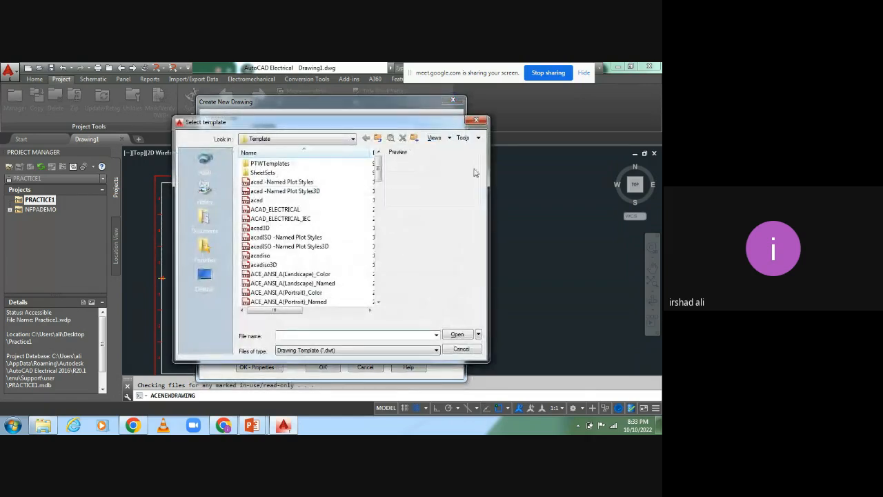
pyautogui.click(284, 219)
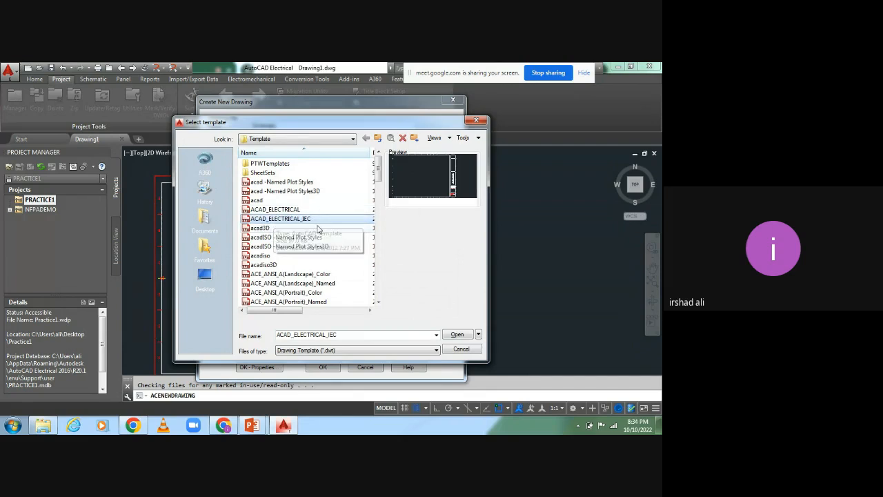
pyautogui.click(273, 210)
pyautogui.click(272, 219)
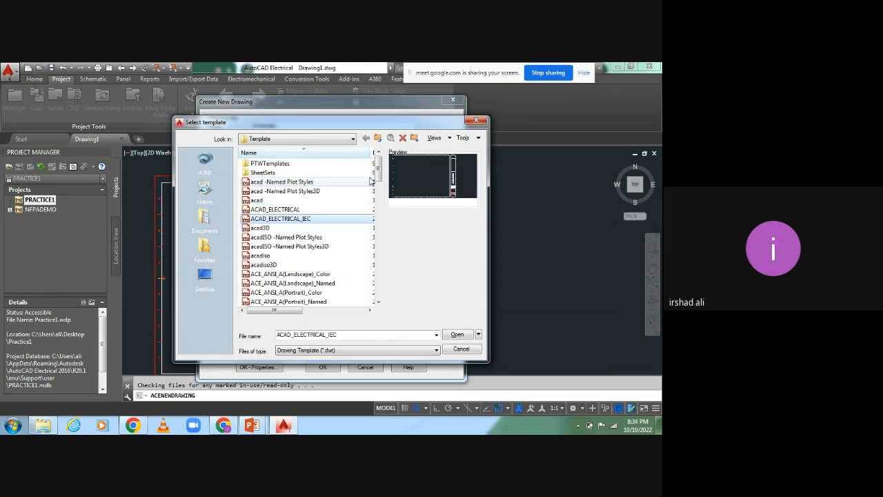
# Examine the previews of the ACE_IEC templates for sheet sizes a0 to a4, in the Color and Named variants.
pyautogui.moveTo(378, 173); pyautogui.dragTo(378, 240)
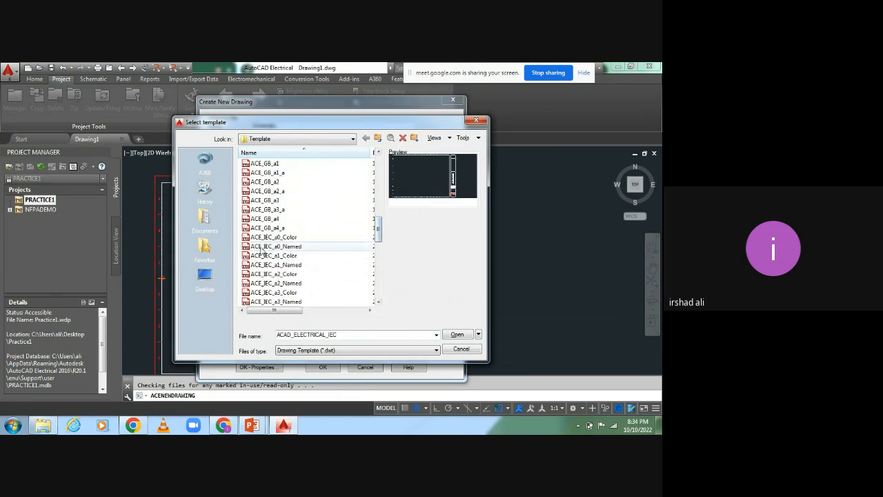
pyautogui.click(265, 238)
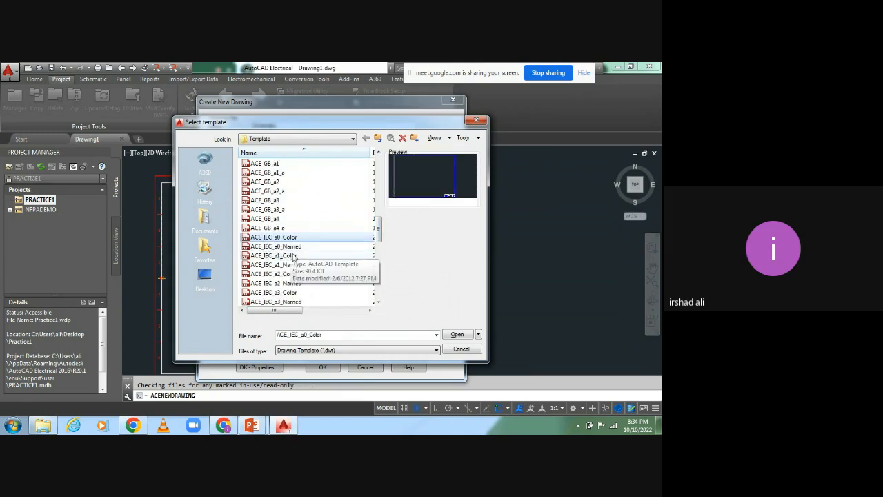
pyautogui.click(280, 265)
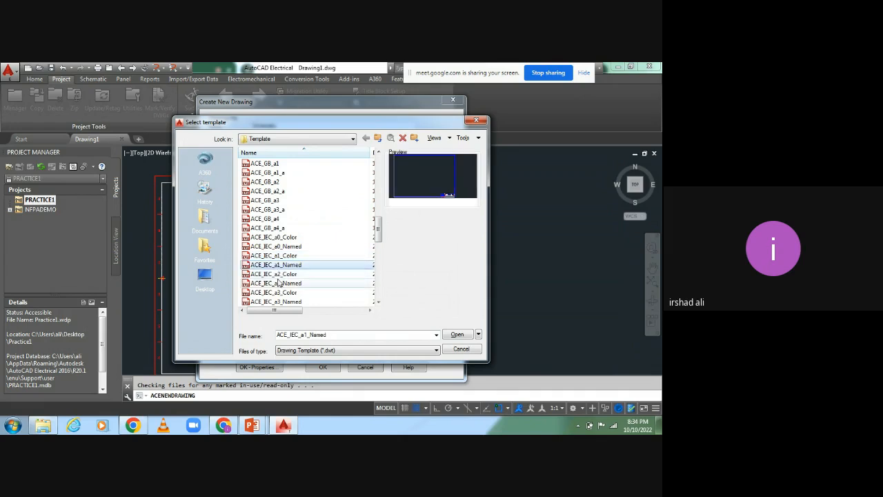
pyautogui.click(278, 283)
pyautogui.click(280, 294)
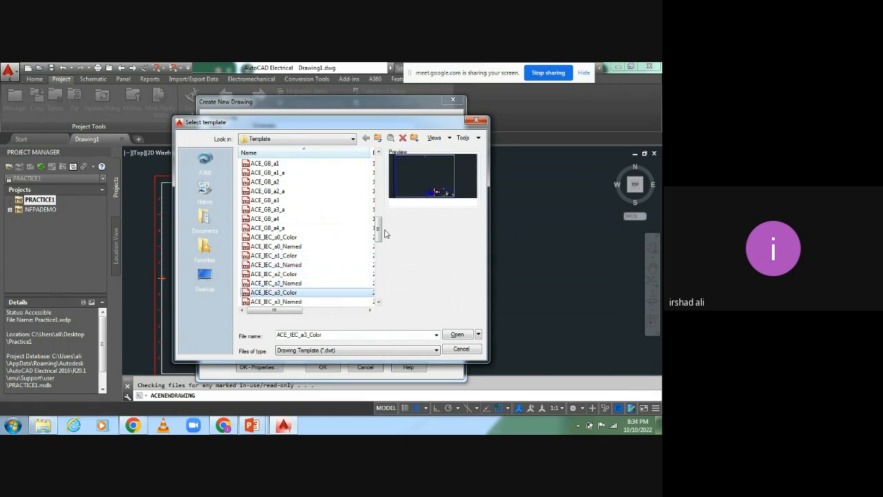
pyautogui.moveTo(380, 230); pyautogui.dragTo(380, 246)
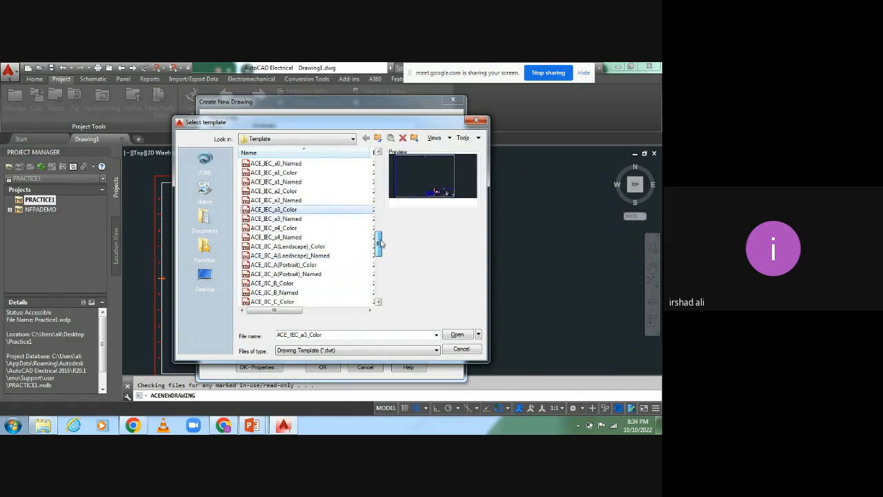
pyautogui.click(289, 219)
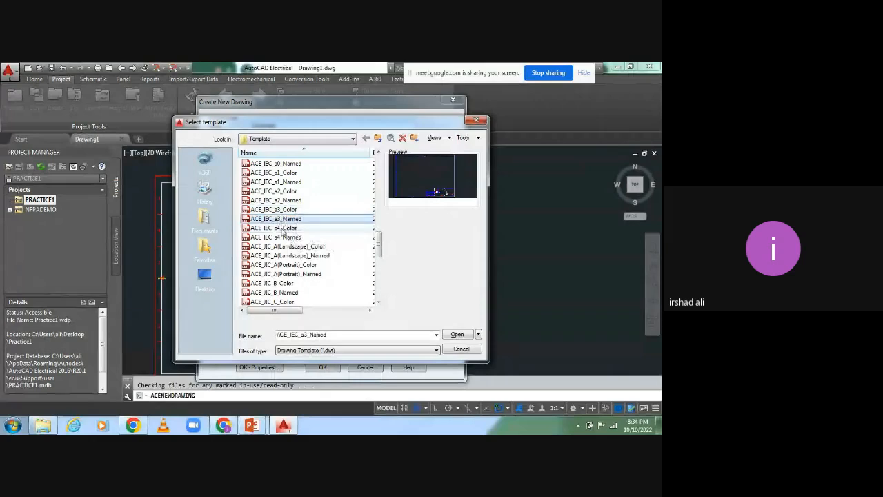
pyautogui.click(281, 229)
pyautogui.click(283, 218)
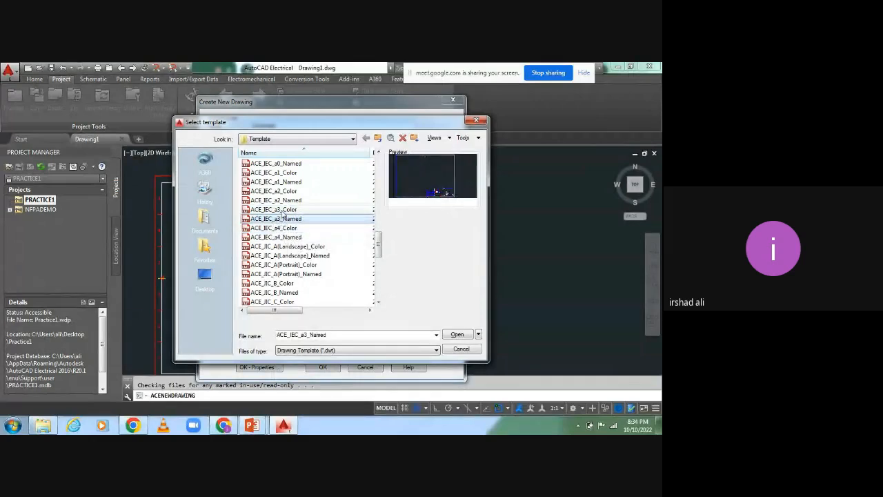
pyautogui.click(281, 210)
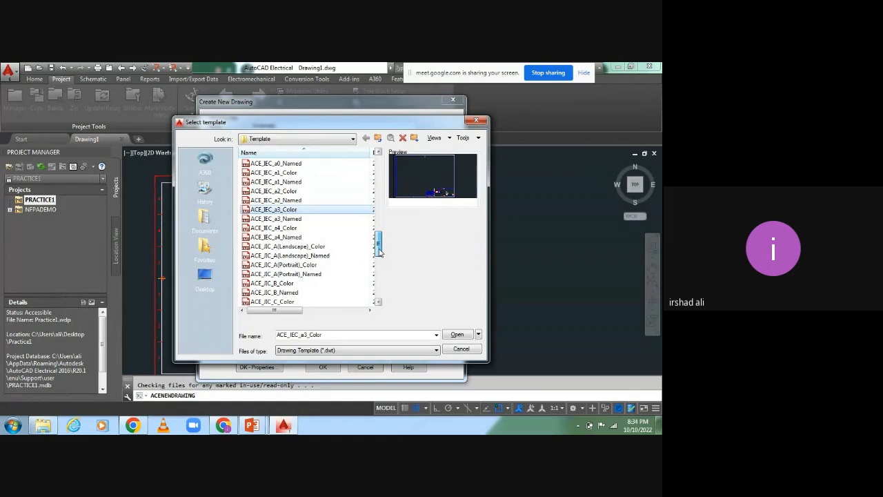
pyautogui.moveTo(378, 251); pyautogui.dragTo(390, 171)
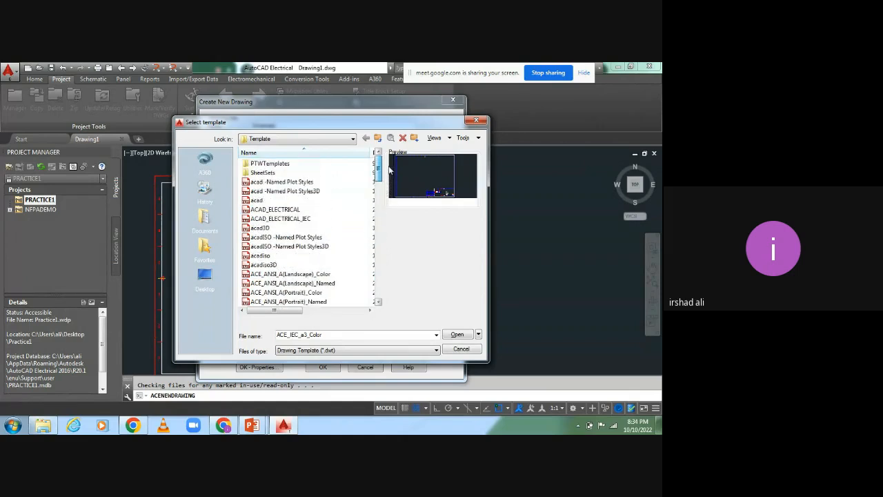
# Apply ACAD_ELECTRICAL_IEC as the template of the Schematic drawing.
pyautogui.click(278, 218)
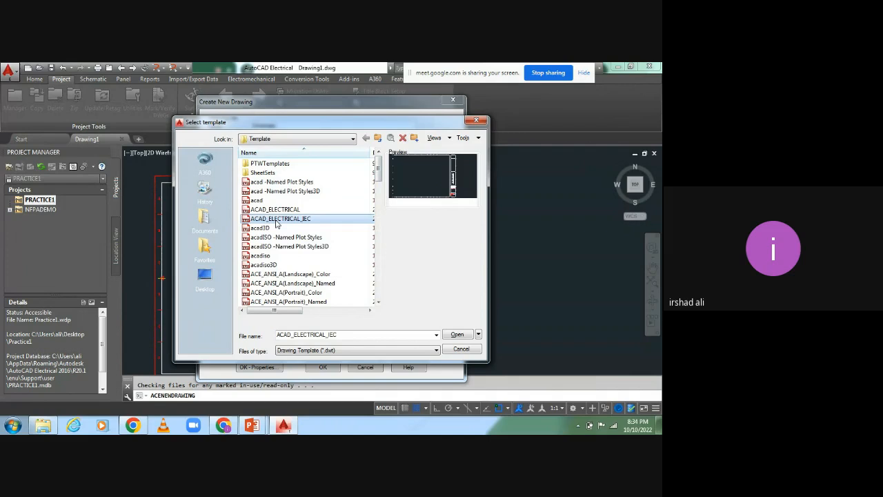
pyautogui.click(459, 336)
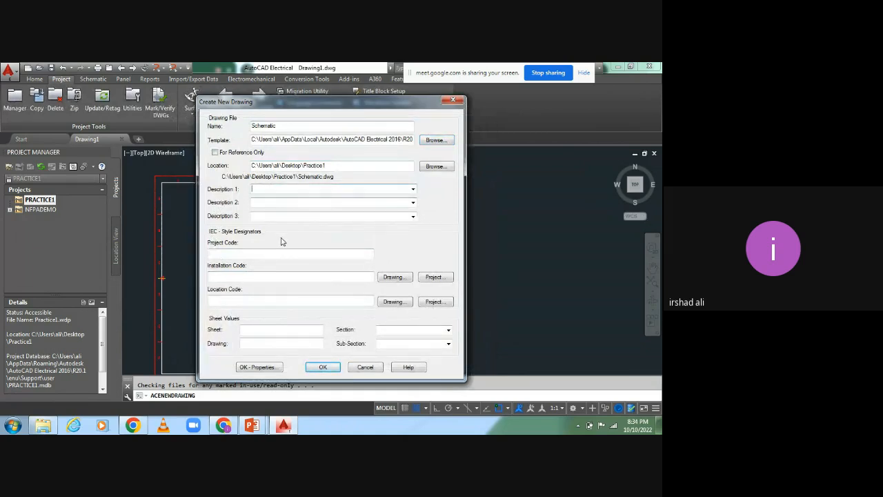
# Set Description 1 to Practice and the sheet and drawing values to 1, and create the drawing with the project default values.
pyautogui.write('Practice')
pyautogui.click(252, 331)
pyautogui.write('1')
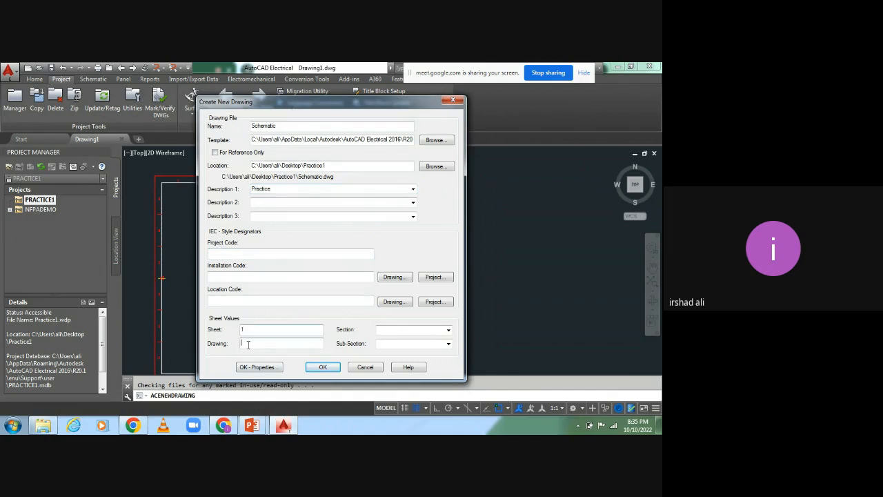
pyautogui.click(248, 344)
pyautogui.write('1')
pyautogui.click(324, 367)
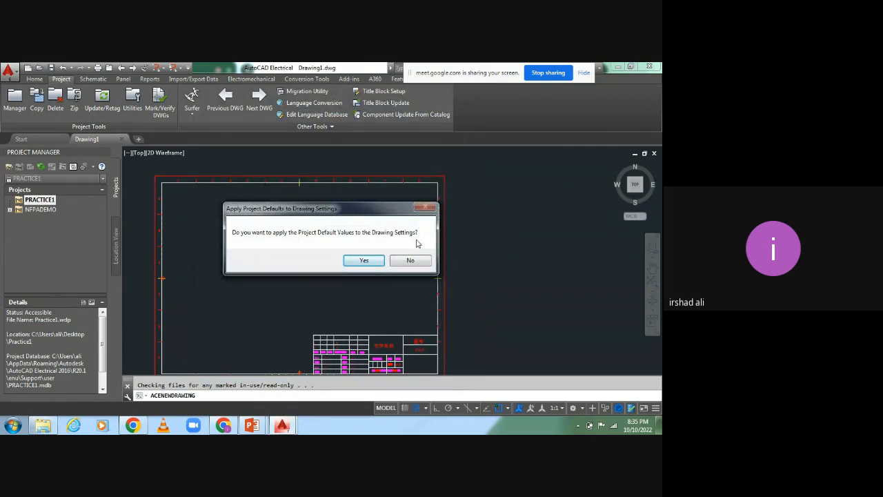
pyautogui.click(363, 260)
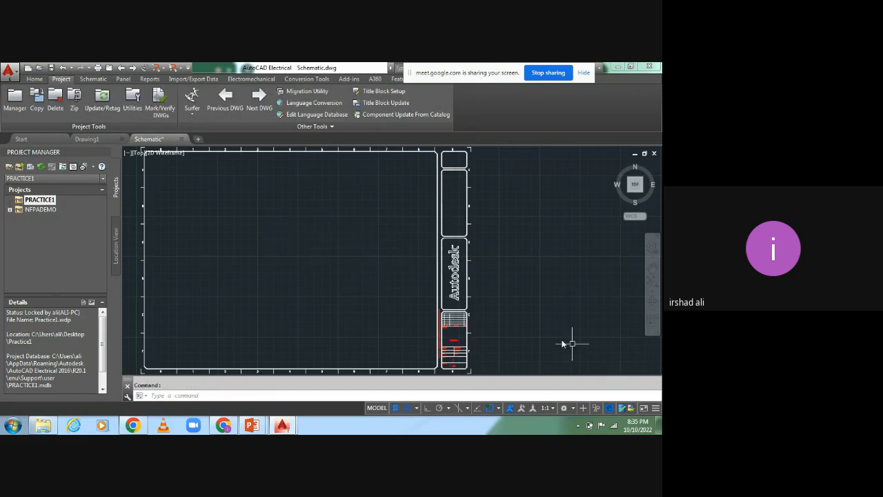
# Expand the PRACTICE1 project and start another new drawing in it, named Circuit.
pyautogui.click(36, 209)
pyautogui.click(40, 200)
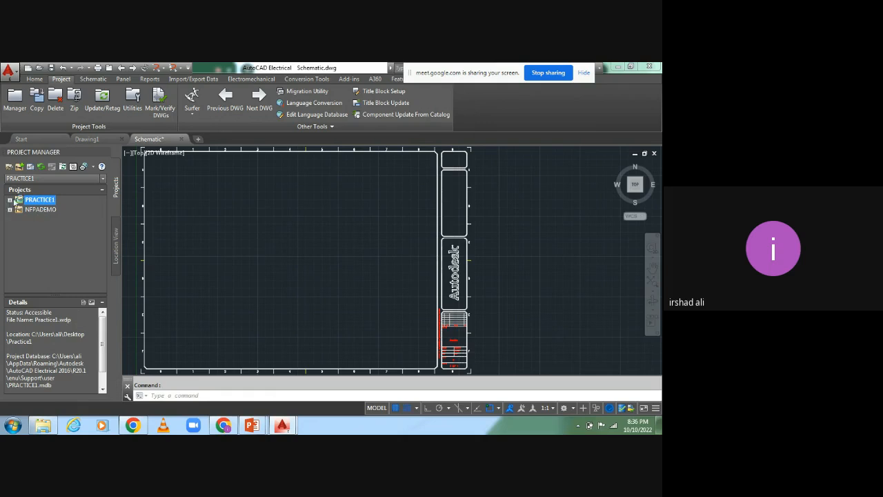
pyautogui.click(10, 200)
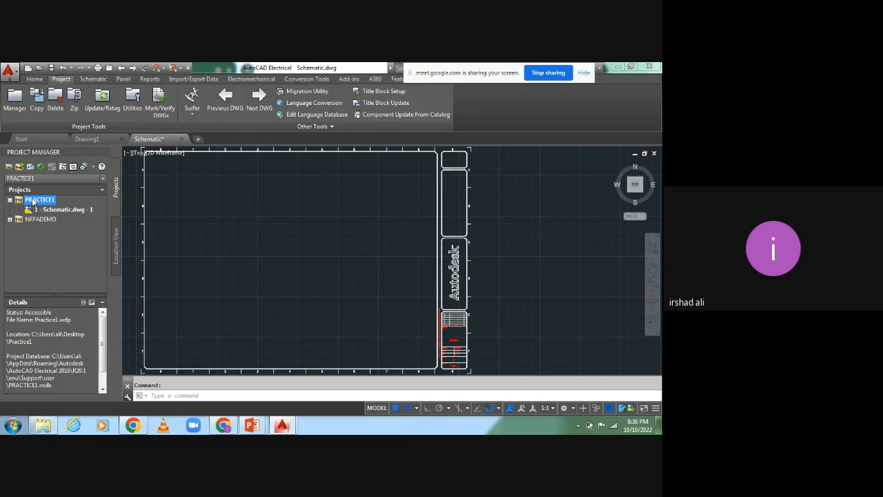
pyautogui.rightClick(33, 200)
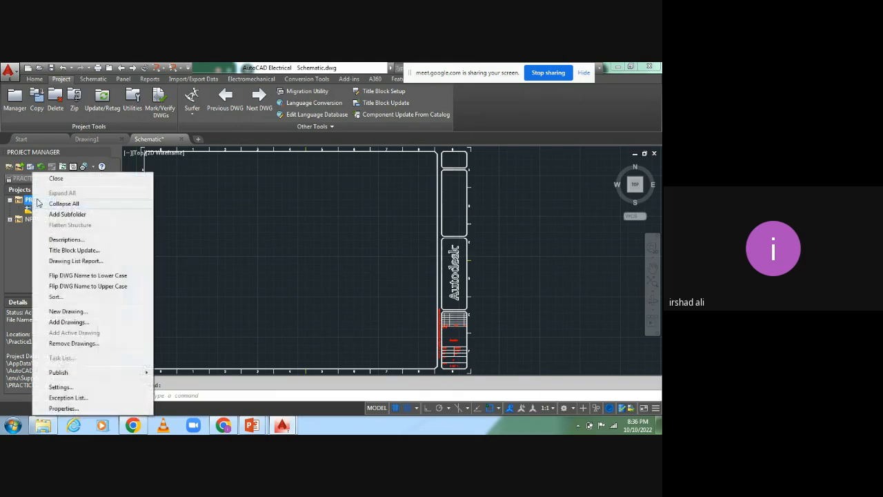
pyautogui.click(66, 311)
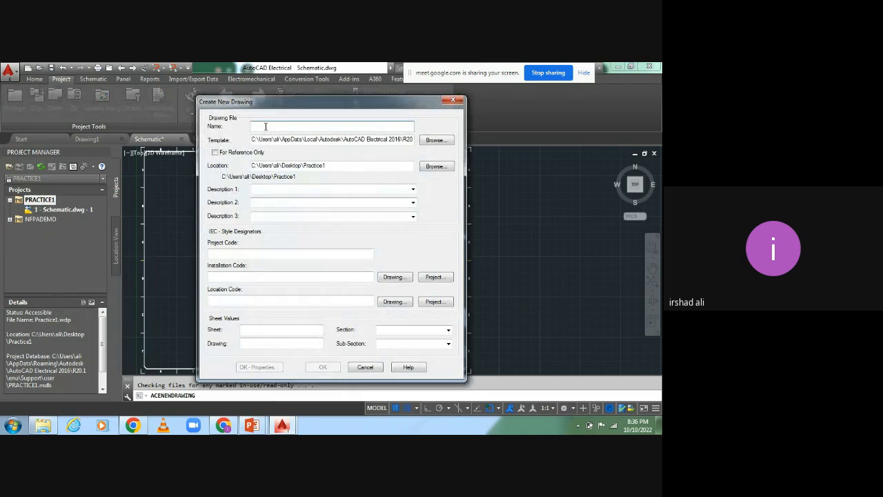
pyautogui.write('Circui')
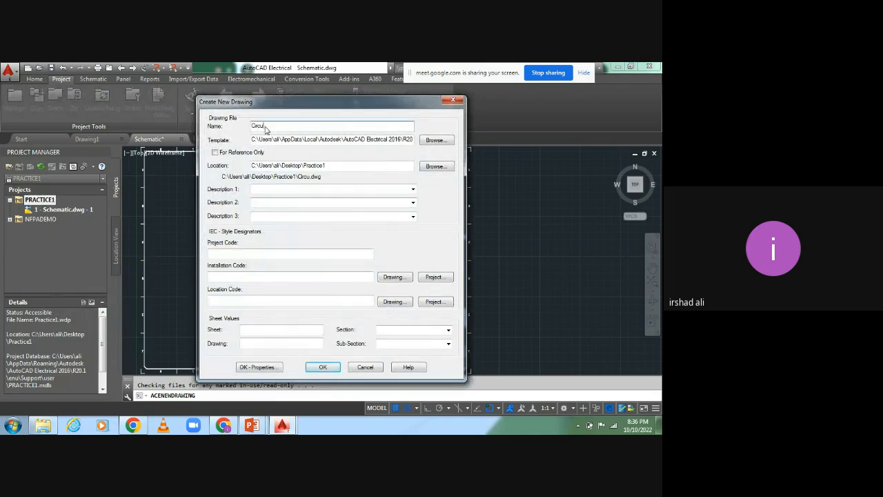
pyautogui.write('t')
# Set Description 1 to Parctice and the sheet and drawing values to 2, and create the Circuit drawing with the project default values.
pyautogui.click(272, 192)
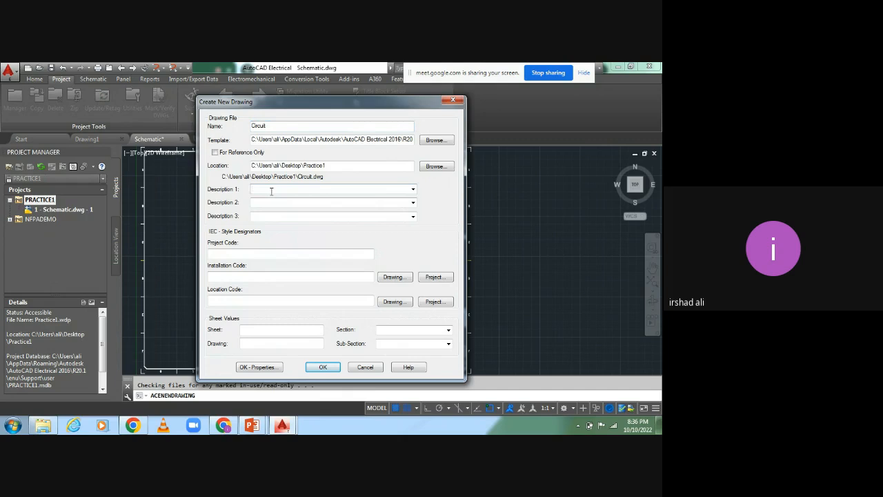
pyautogui.write('Pane')
pyautogui.write('tice')
pyautogui.click(252, 330)
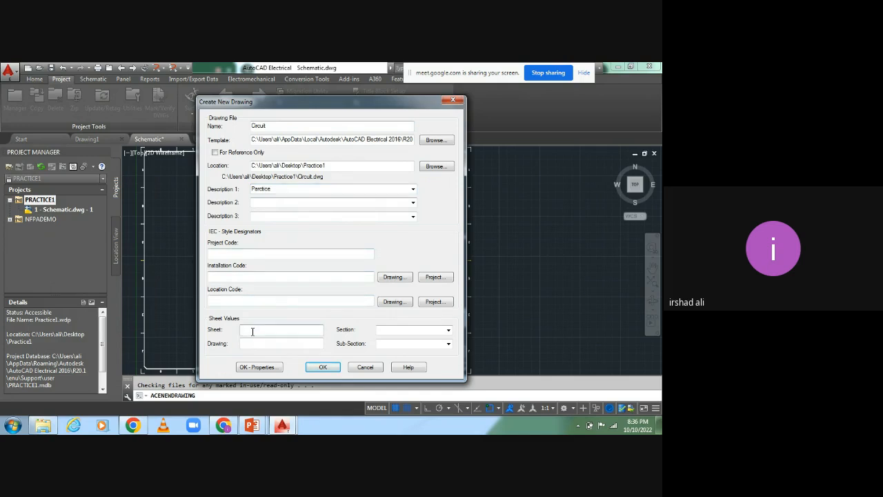
pyautogui.write('2')
pyautogui.click(250, 342)
pyautogui.write('2')
pyautogui.click(331, 367)
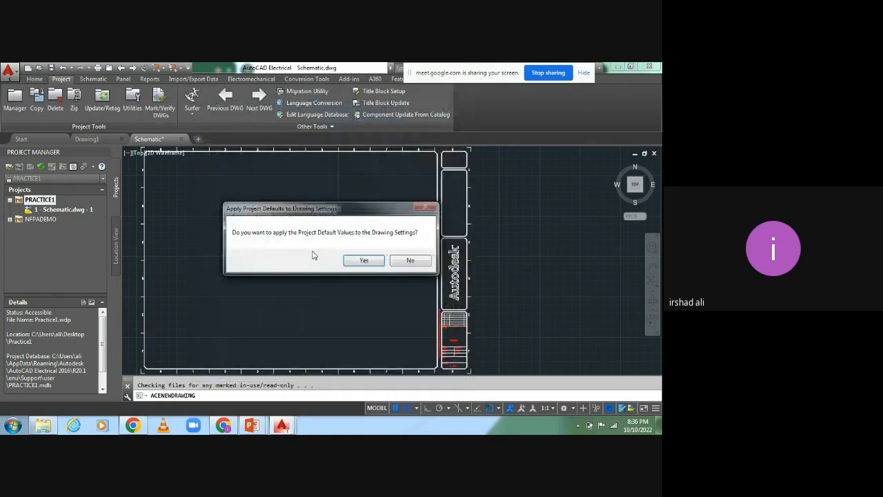
pyautogui.click(364, 261)
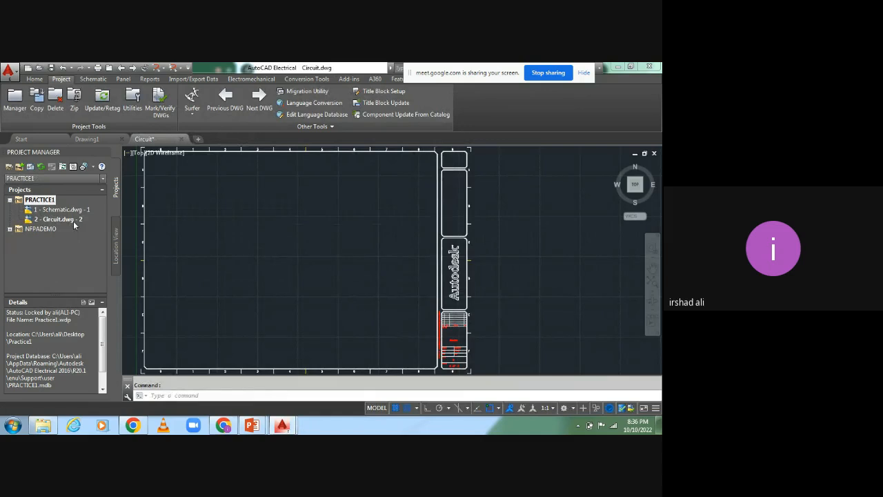
# Dimension the overall width of the drawing frame between its two upper corners and inspect the dimension text.
pyautogui.scroll(-2, 320, 252)
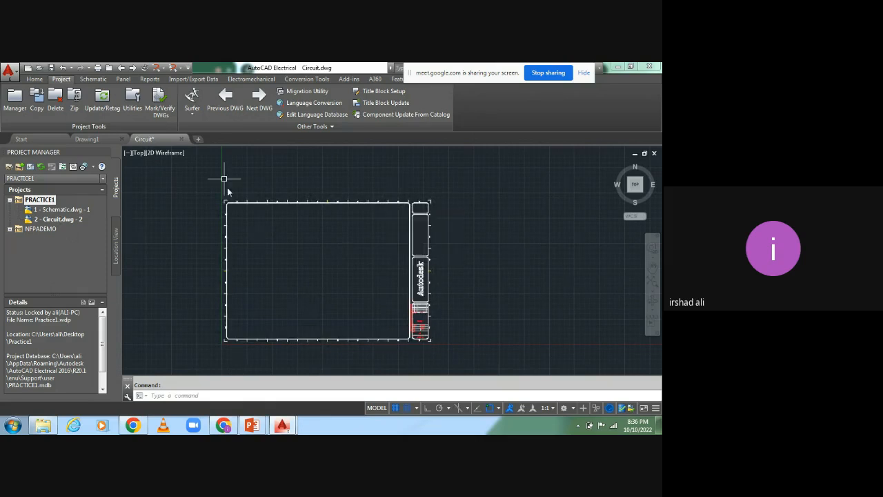
pyautogui.click(35, 80)
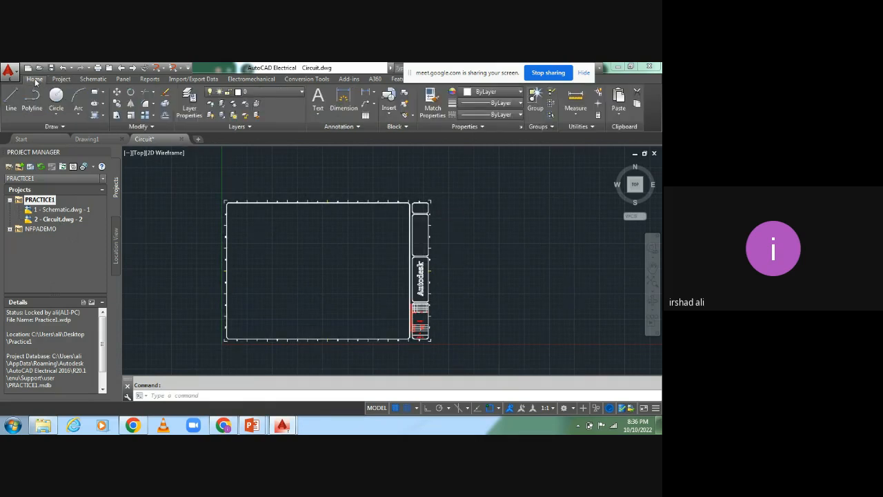
pyautogui.click(344, 103)
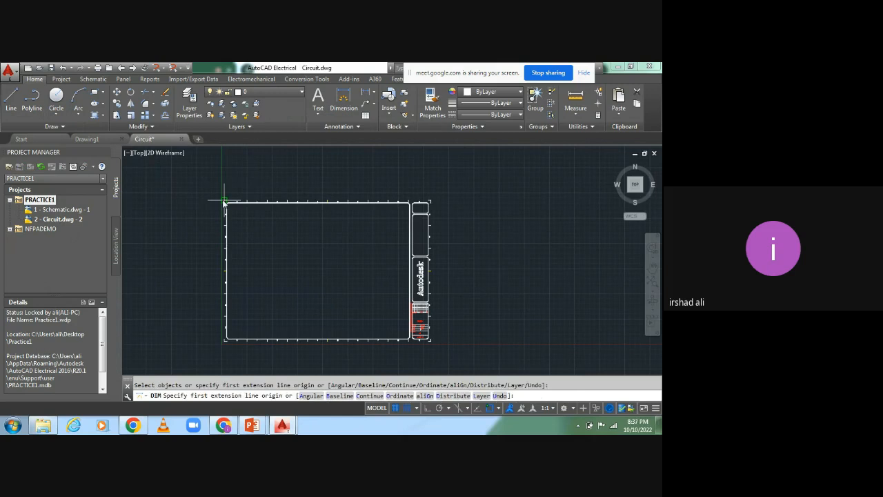
pyautogui.click(225, 201)
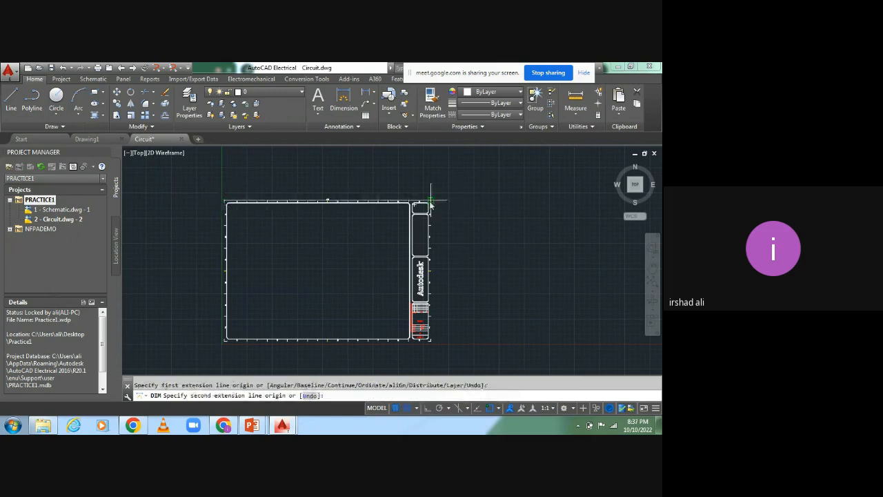
pyautogui.click(431, 202)
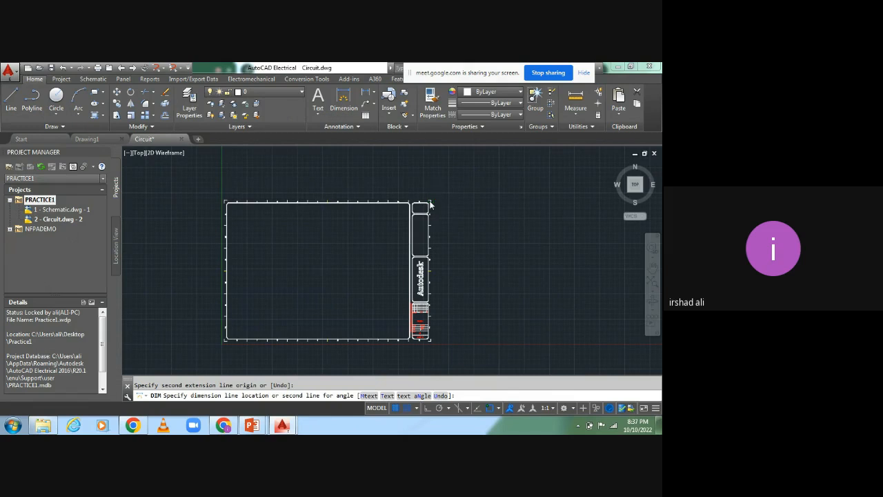
pyautogui.press('Escape')
pyautogui.scroll(6, 404, 195)
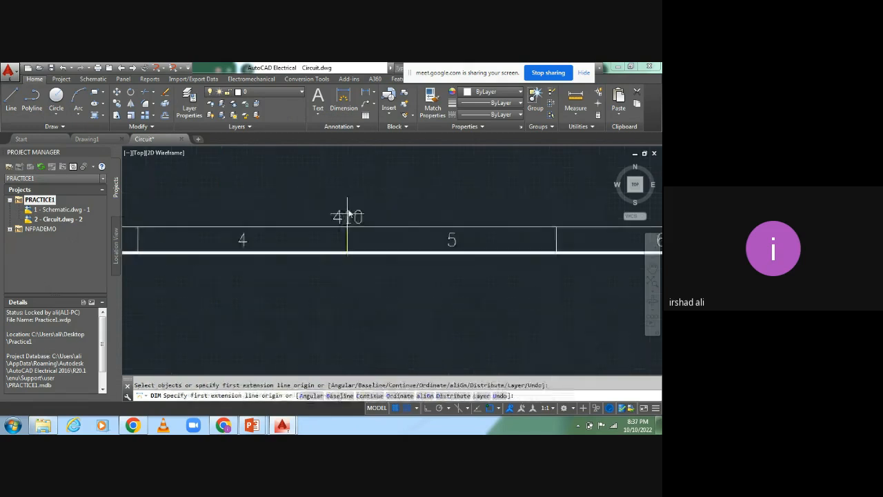
pyautogui.scroll(-6, 373, 245)
pyautogui.scroll(-4, 414, 248)
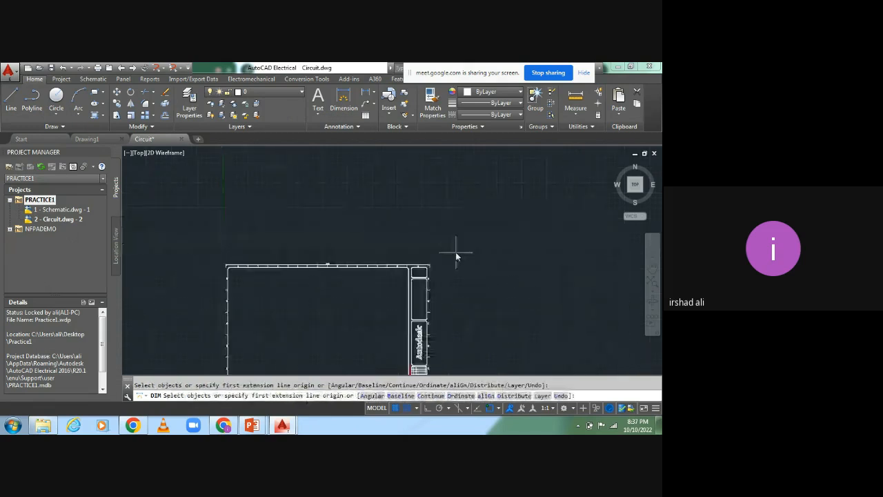
pyautogui.scroll(8, 405, 271)
pyautogui.scroll(-7, 428, 290)
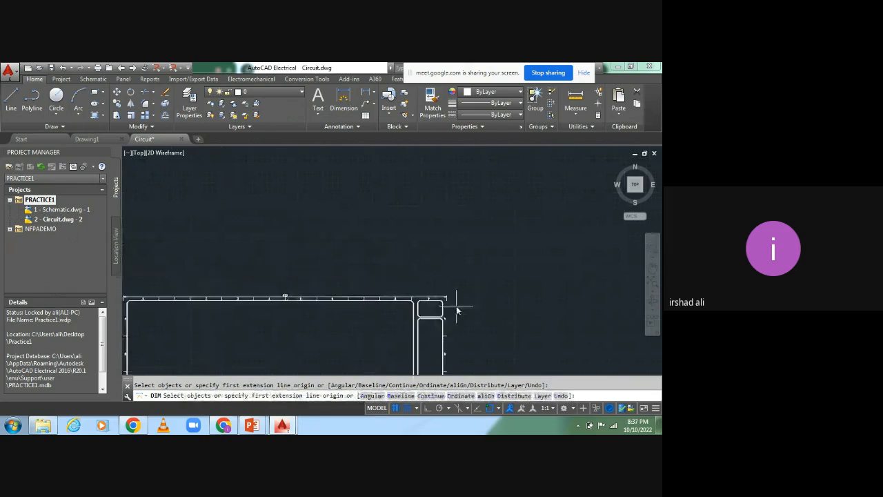
# Dimension the overall height of the drawing frame between its lower and upper outer corners beside the title block.
pyautogui.moveTo(380, 298)
pyautogui.mouseDown(button='middle')
pyautogui.moveTo(460, 231)
pyautogui.moveTo(389, 187)
pyautogui.mouseUp(button='middle')
pyautogui.scroll(6, 439, 230)
pyautogui.scroll(-6, 439, 288)
pyautogui.moveTo(439, 289); pyautogui.dragTo(367, 260, button='middle')
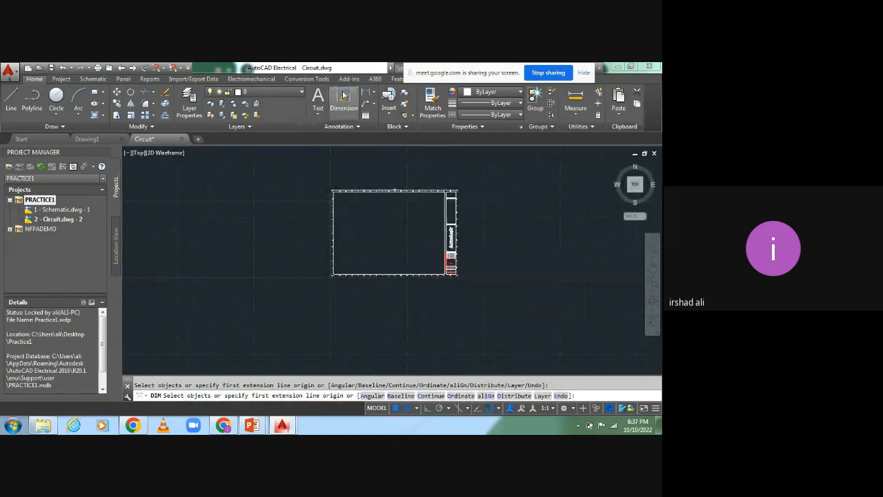
pyautogui.scroll(8, 459, 278)
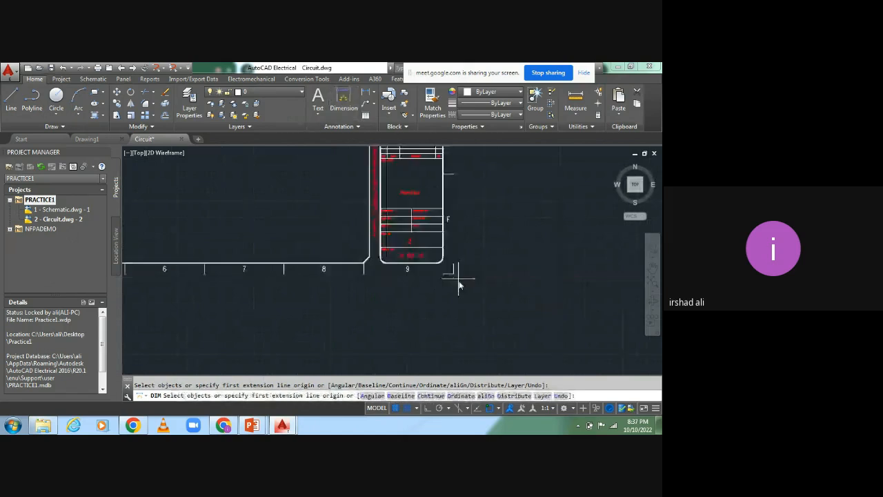
pyautogui.click(453, 274)
pyautogui.scroll(-7, 466, 194)
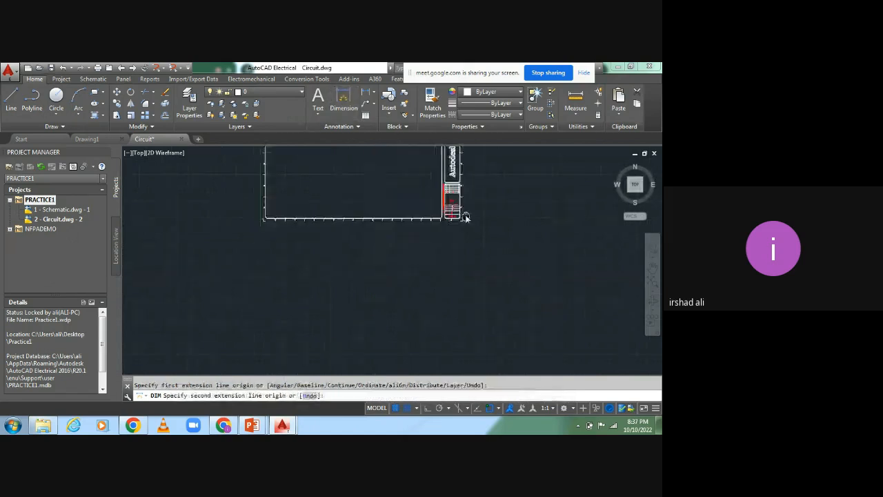
pyautogui.moveTo(466, 193); pyautogui.dragTo(422, 407, button='middle')
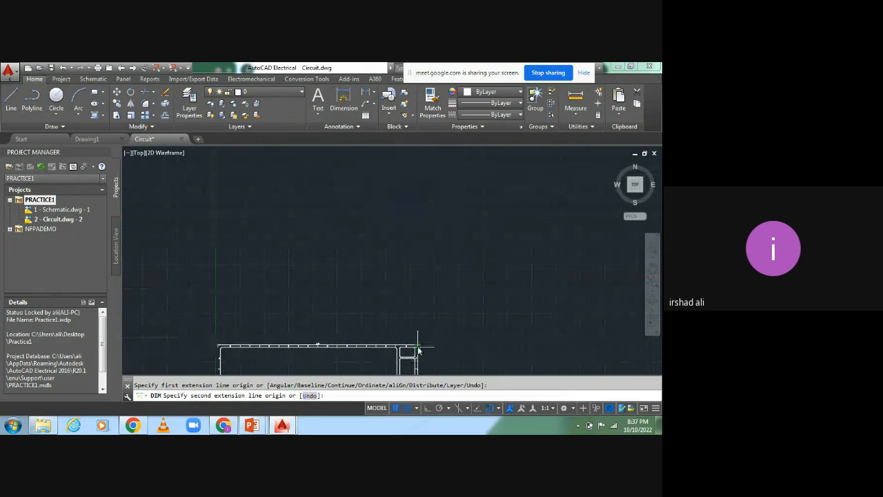
pyautogui.scroll(3, 418, 351)
pyautogui.moveTo(408, 302); pyautogui.dragTo(402, 223, button='middle')
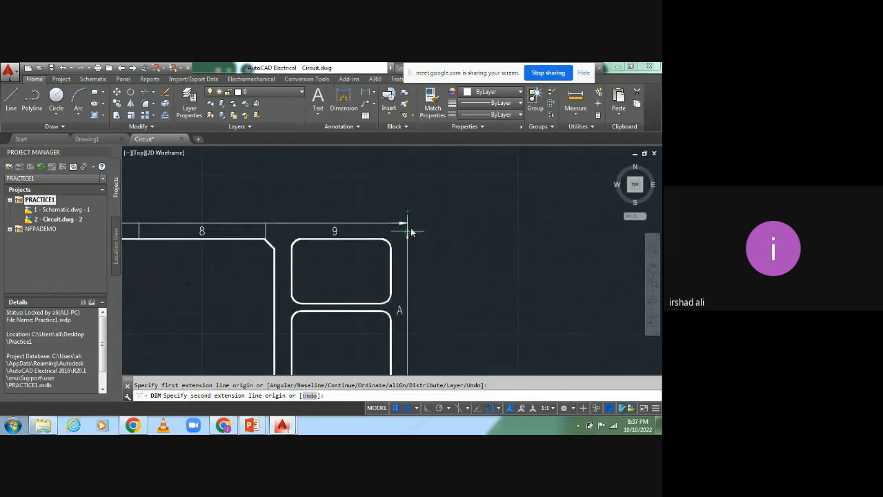
pyautogui.click(409, 230)
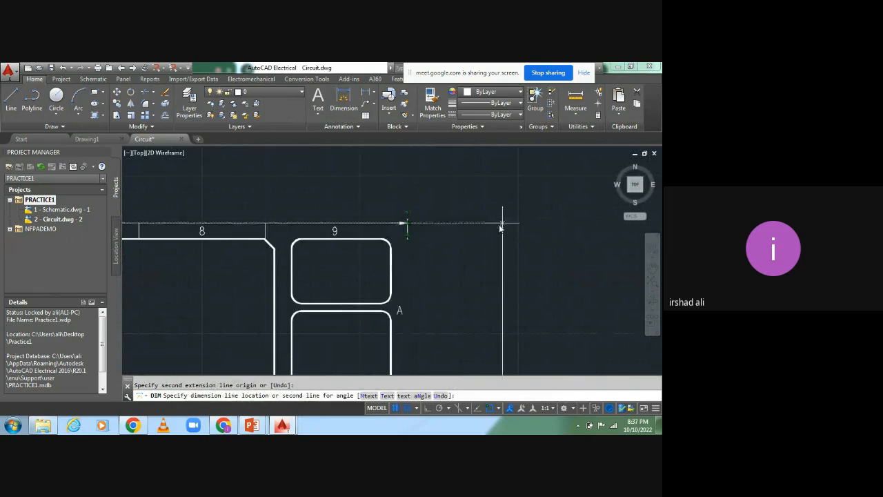
pyautogui.click(502, 223)
# Examine the text of the frame's height dimension and the title block, and check the whole dimensioned sheet.
pyautogui.scroll(10, 510, 279)
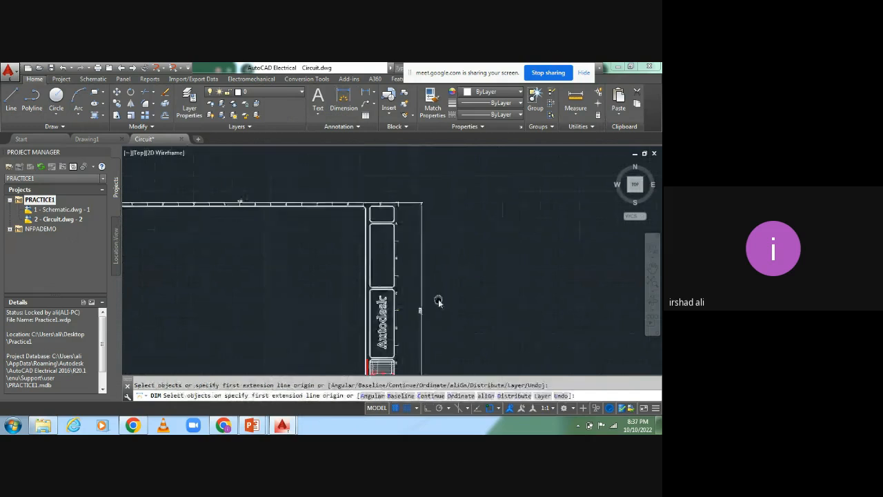
pyautogui.write('c')
pyautogui.press('Return')
pyautogui.press('Escape')
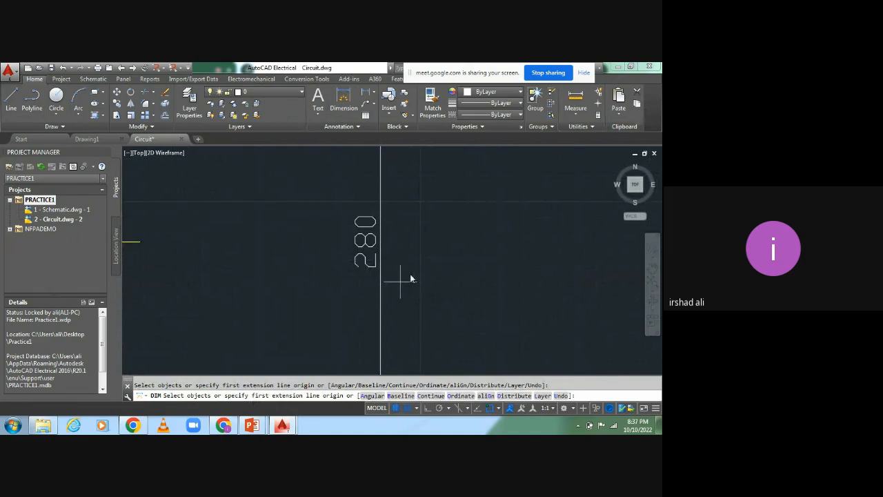
pyautogui.write('c')
pyautogui.press('Return')
pyautogui.scroll(-3, 376, 261)
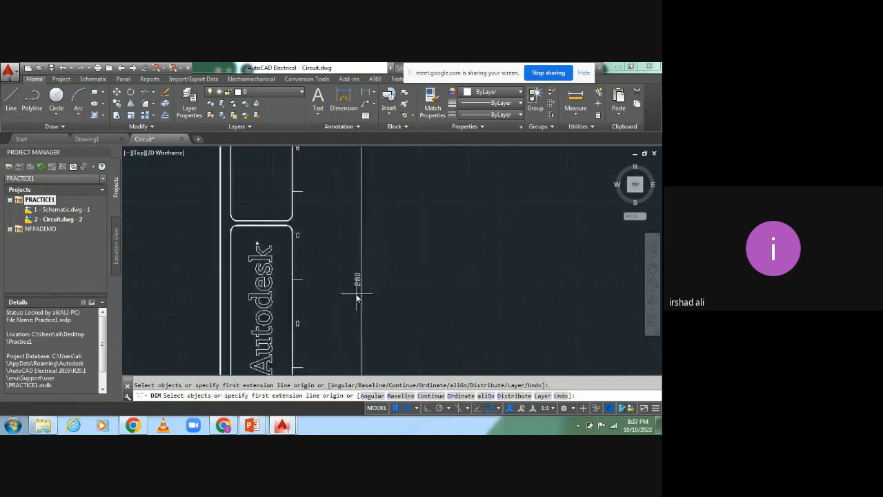
pyautogui.moveTo(333, 242); pyautogui.dragTo(508, 253, button='middle')
pyautogui.scroll(-4, 504, 262)
pyautogui.press('Escape')
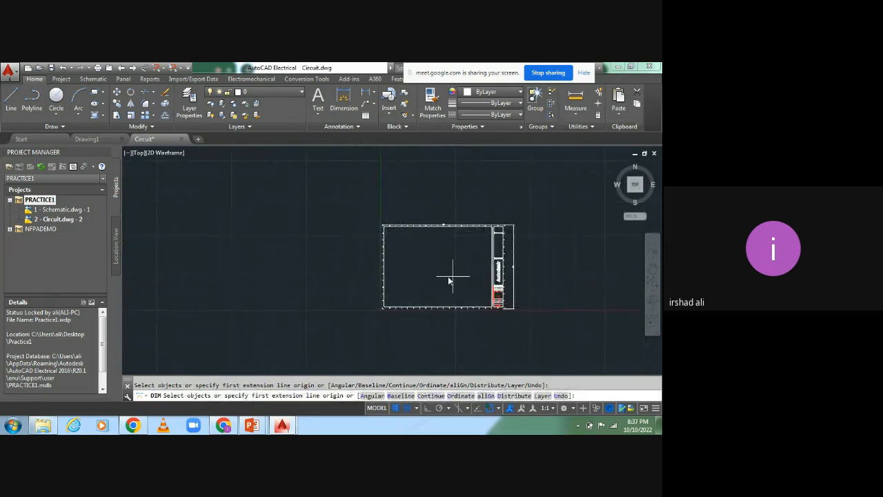
pyautogui.scroll(4, 473, 270)
pyautogui.scroll(2, 473, 270)
pyautogui.moveTo(474, 270)
pyautogui.mouseDown(button='middle')
pyautogui.moveTo(352, 264)
pyautogui.moveTo(327, 288)
pyautogui.mouseUp(button='middle')
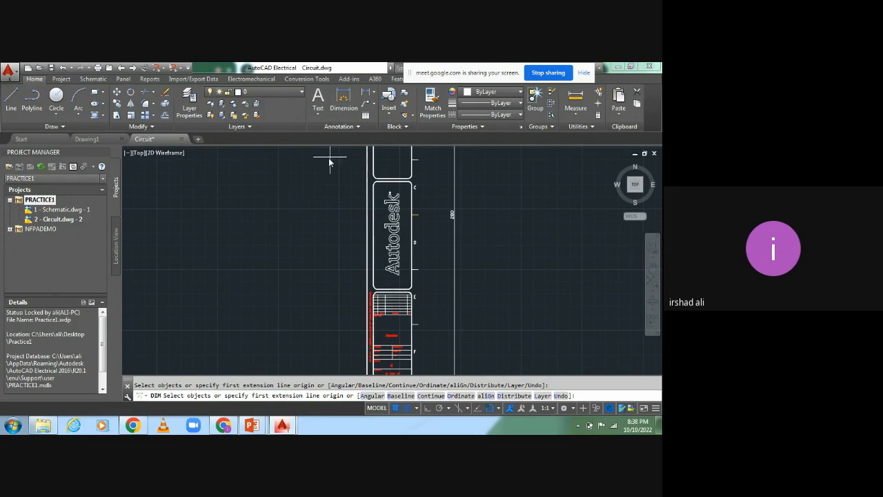
pyautogui.scroll(-5, 399, 274)
pyautogui.moveTo(390, 273)
pyautogui.mouseDown(button='middle')
pyautogui.moveTo(438, 268)
pyautogui.moveTo(410, 203)
pyautogui.mouseUp(button='middle')
pyautogui.scroll(5, 439, 249)
pyautogui.scroll(-4, 419, 218)
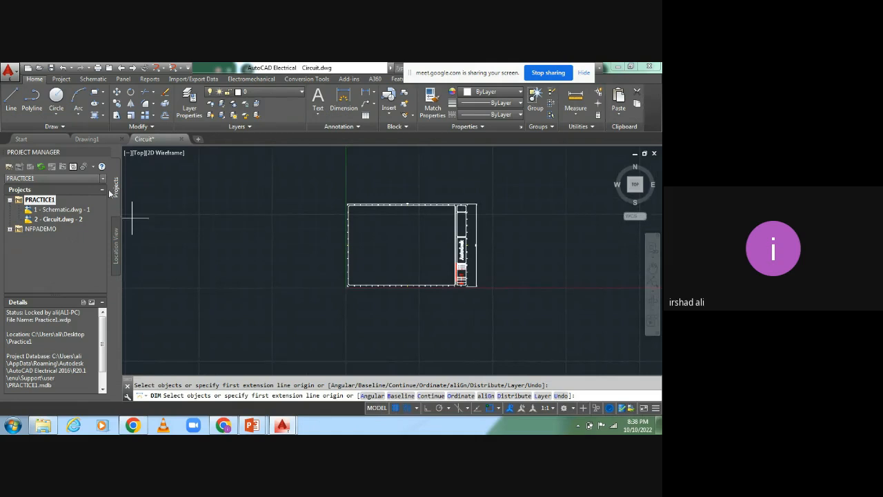
# End the running dimension command and open the Schematic drawing from the PRACTICE1 project.
pyautogui.doubleClick(55, 210)
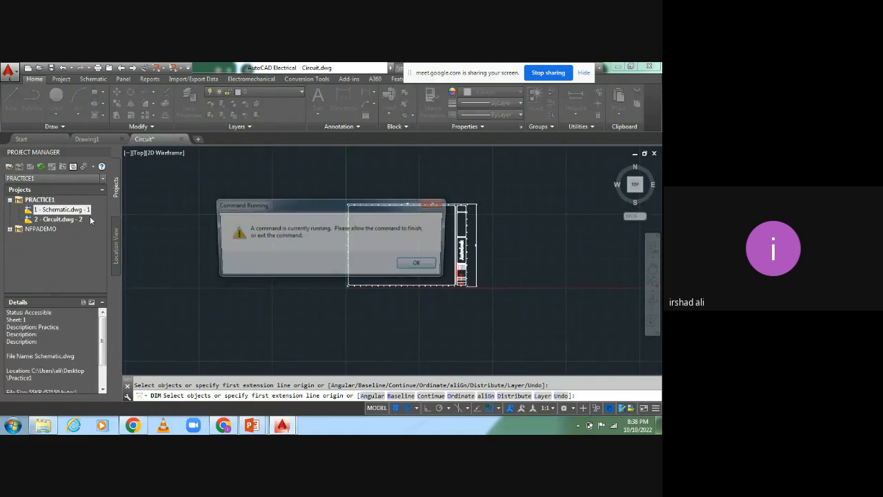
pyautogui.click(435, 269)
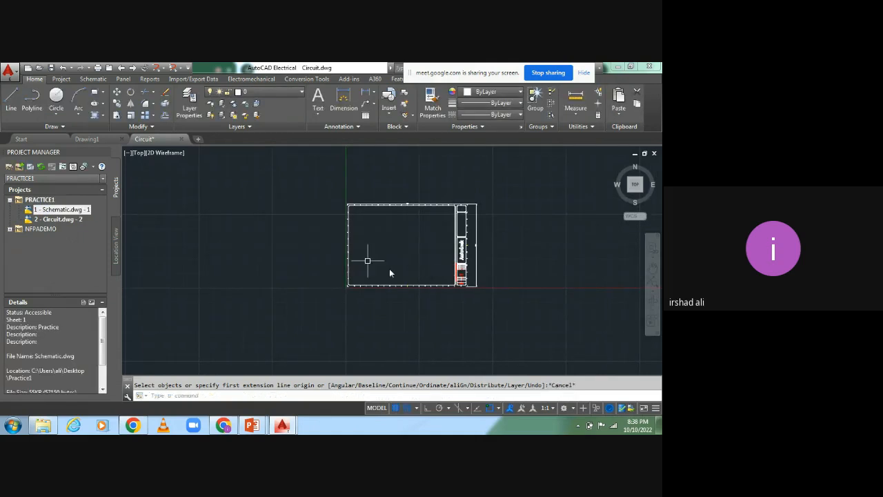
pyautogui.doubleClick(52, 210)
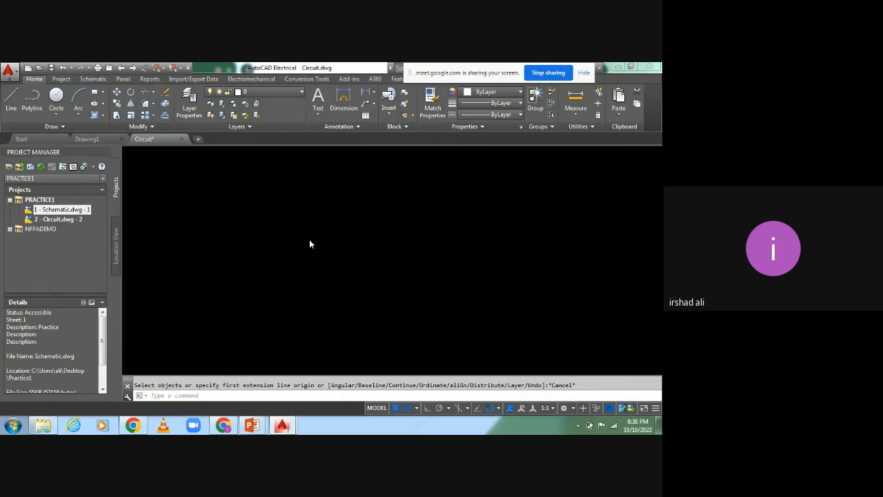
pyautogui.scroll(-2, 302, 250)
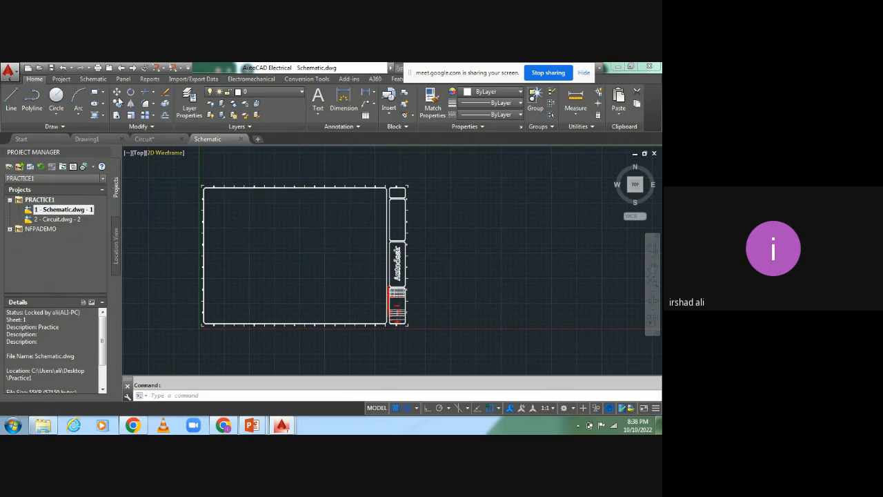
# Draw a closed rectangular wire loop inside the empty drawing area of the Schematic sheet and finish the Wire command.
pyautogui.click(62, 79)
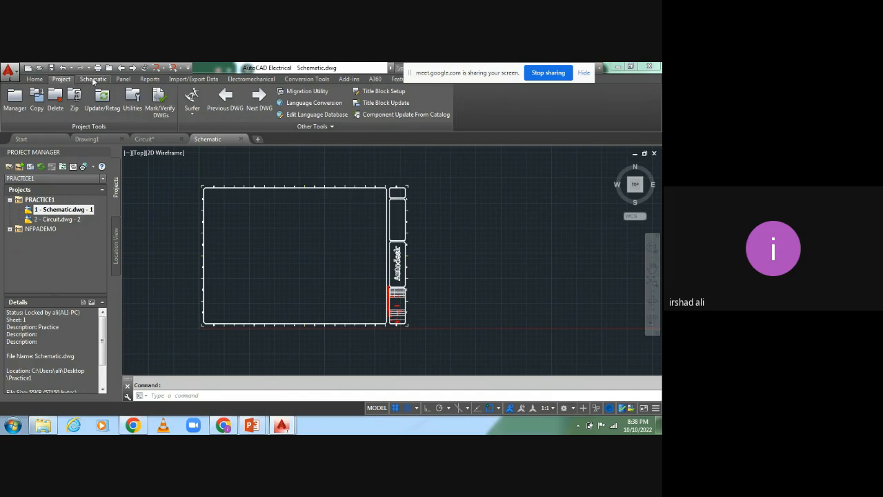
pyautogui.click(93, 79)
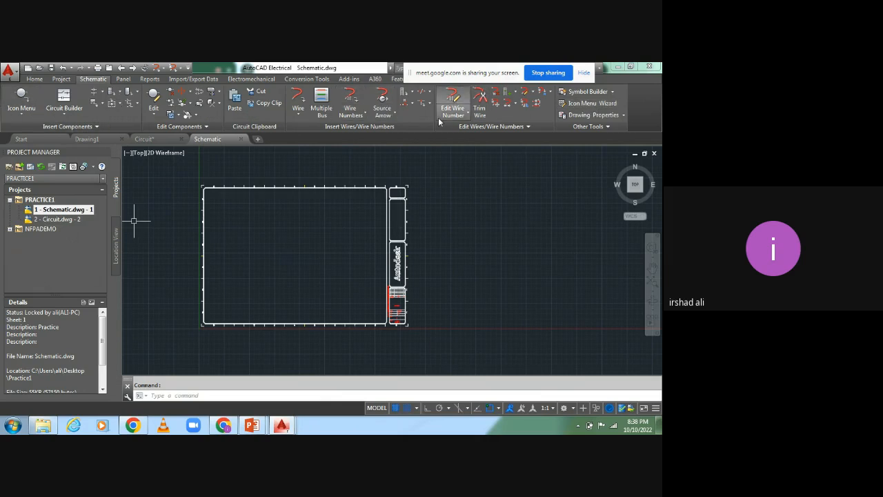
pyautogui.click(298, 116)
pyautogui.click(298, 100)
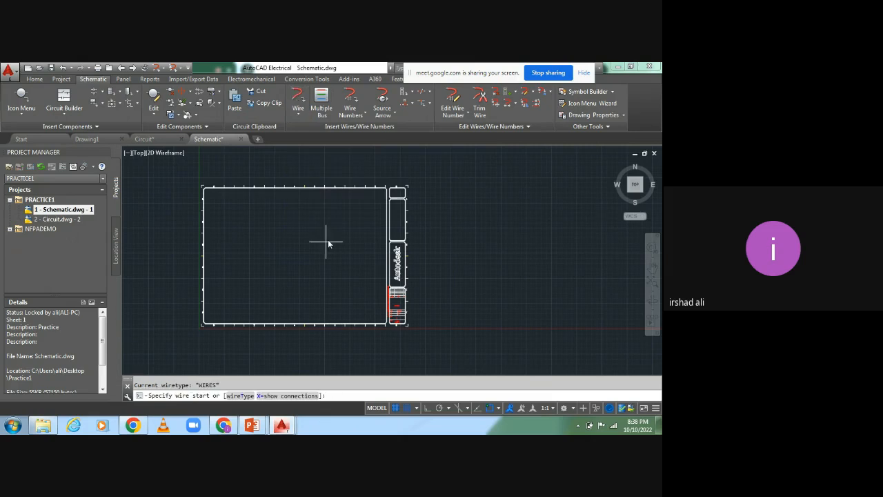
pyautogui.click(228, 218)
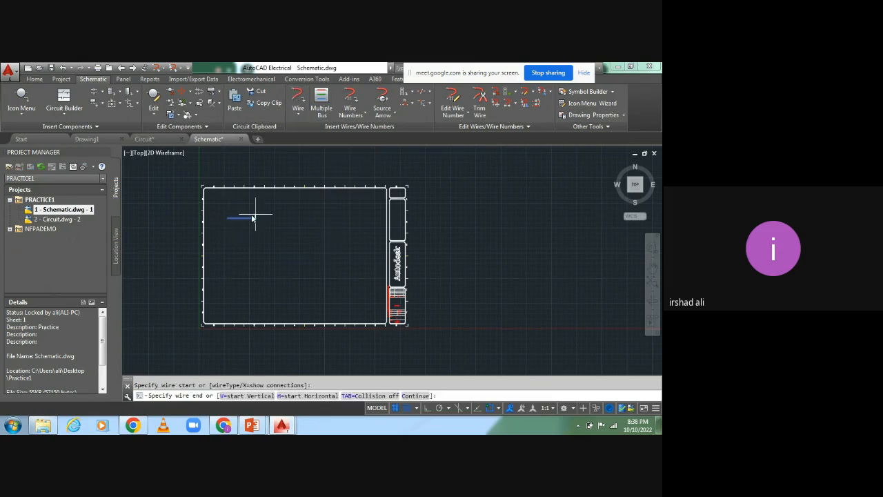
pyautogui.click(359, 291)
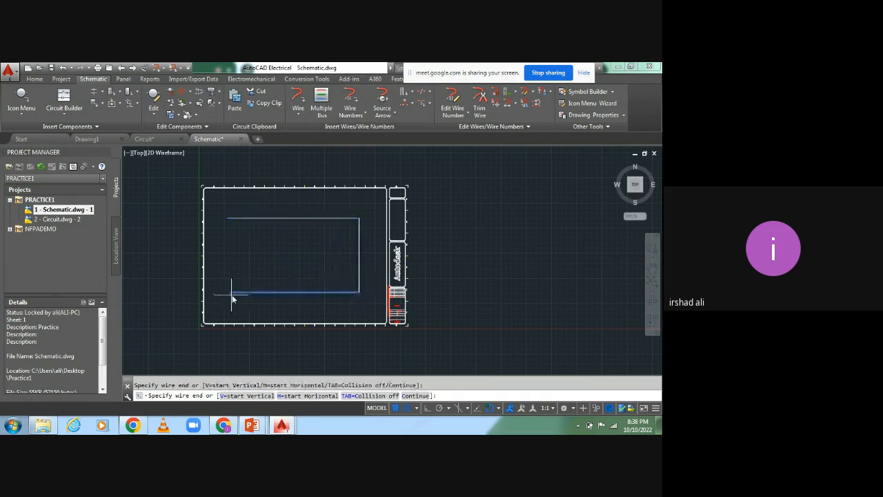
pyautogui.click(228, 218)
pyautogui.scroll(3, 269, 254)
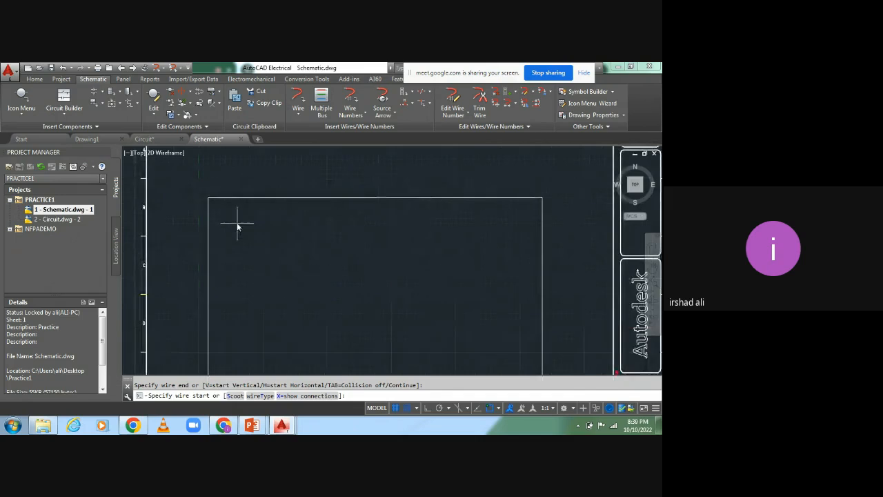
pyautogui.press('Escape')
pyautogui.middleClick(255, 259)
pyautogui.middleClick(256, 260)
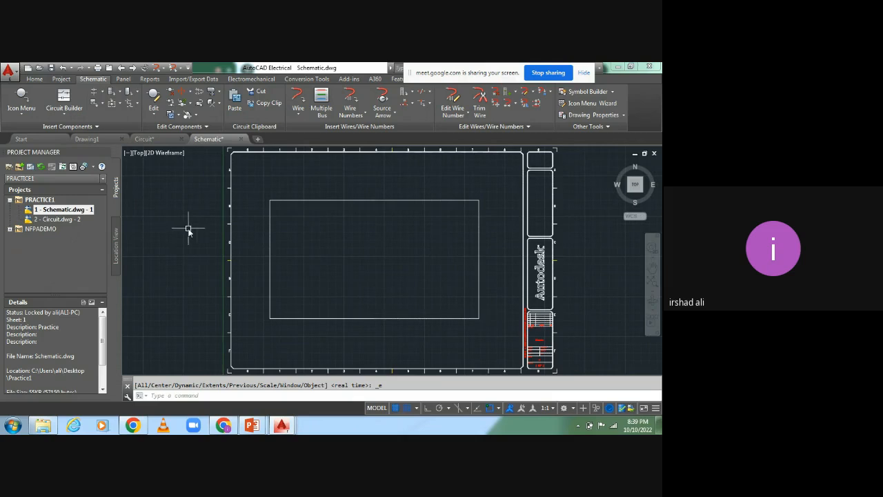
pyautogui.click(23, 116)
pyautogui.click(23, 116)
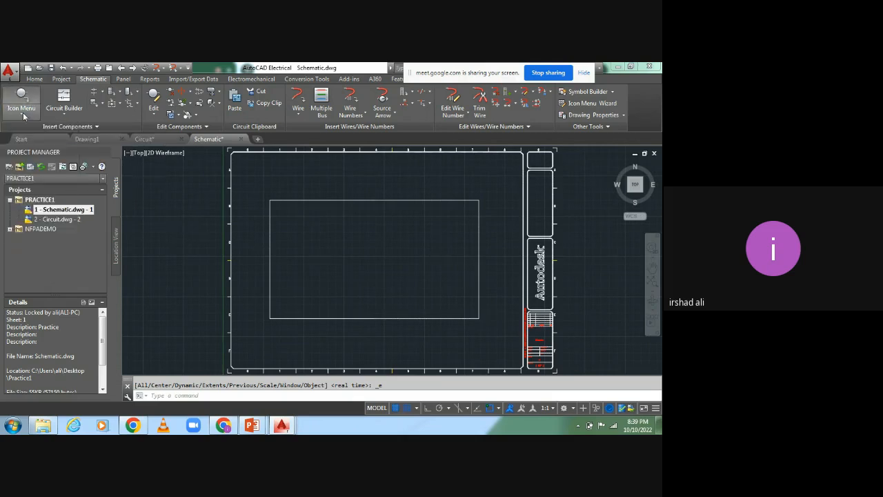
pyautogui.click(23, 116)
pyautogui.click(23, 116)
pyautogui.click(23, 116)
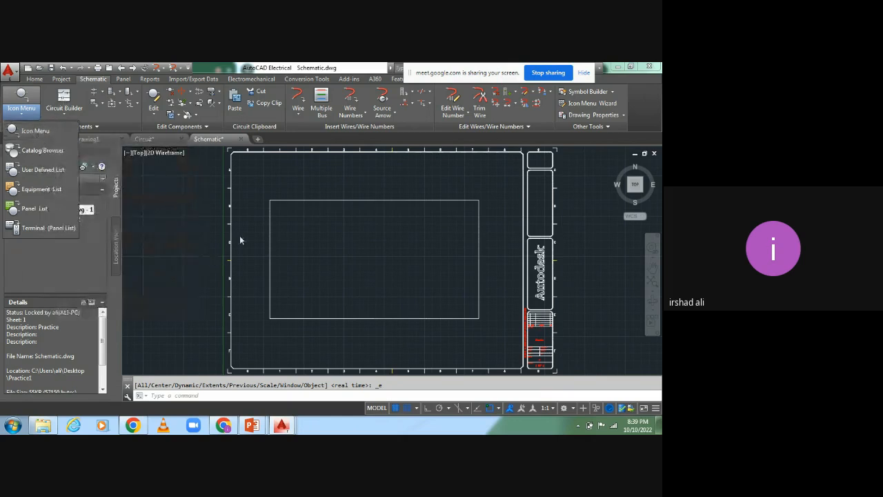
pyautogui.click(312, 185)
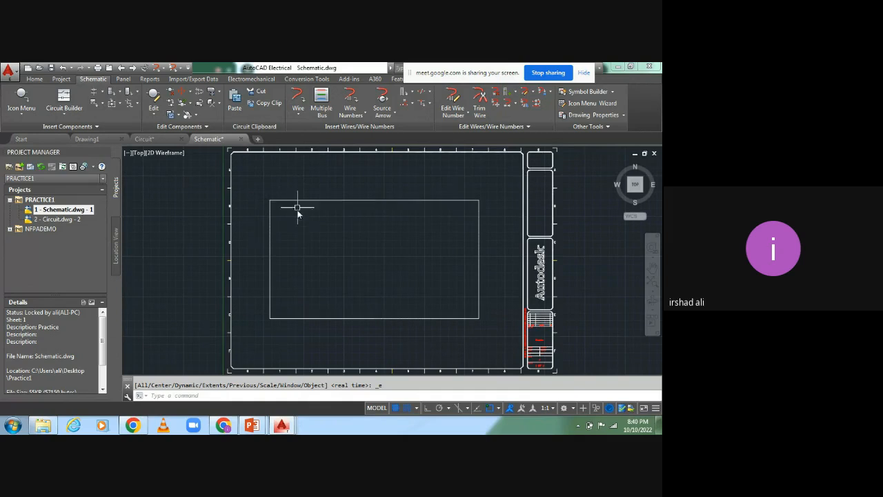
# Start inserting a component from the icon menu and show the IEC 60617 schematic symbol categories.
pyautogui.click(20, 117)
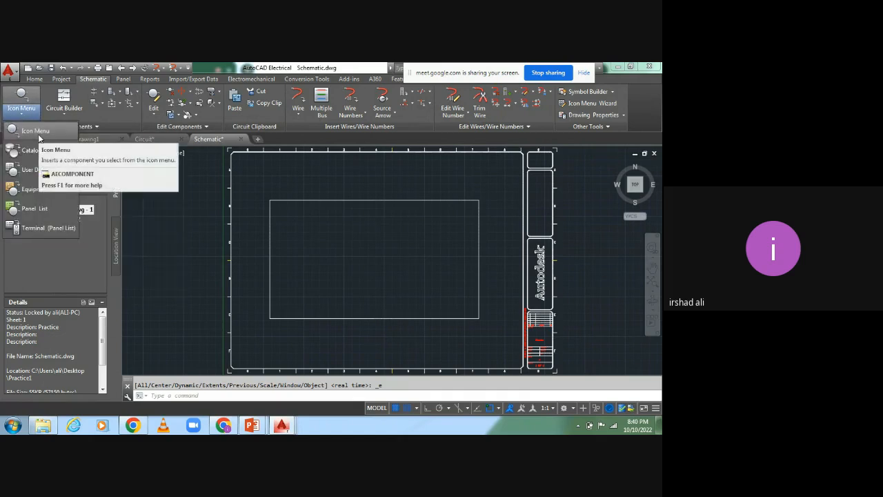
pyautogui.click(39, 135)
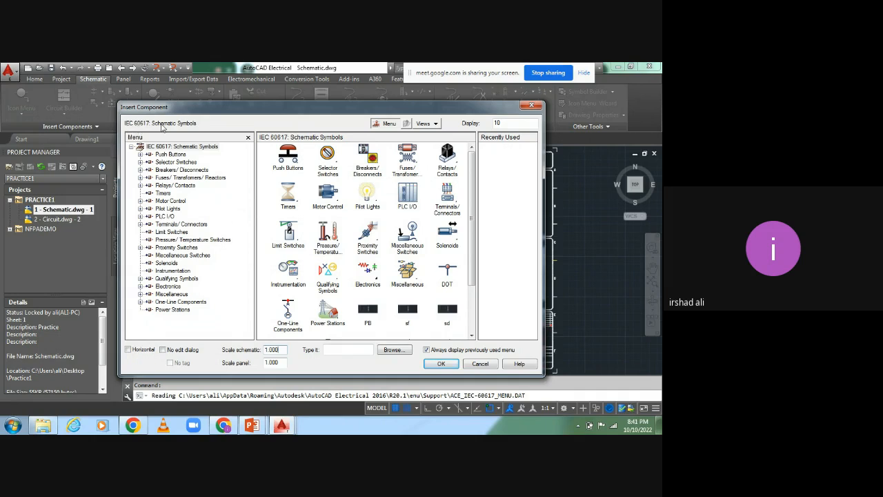
pyautogui.click(132, 148)
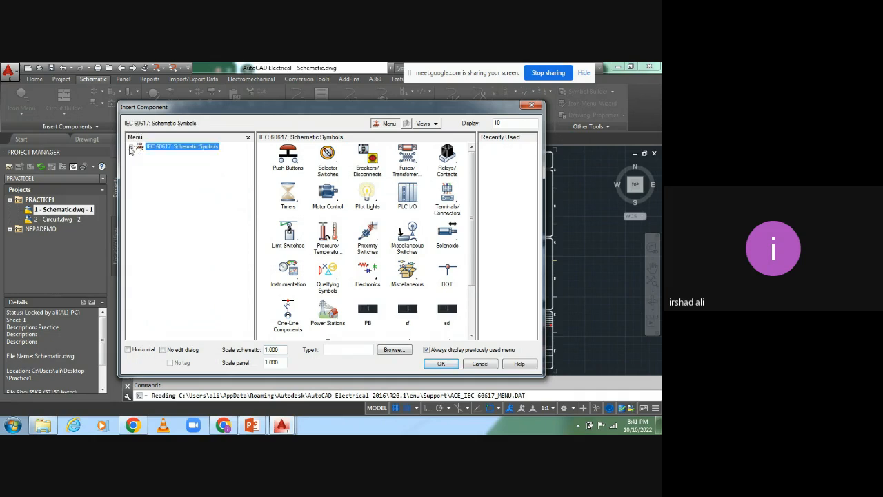
pyautogui.click(131, 148)
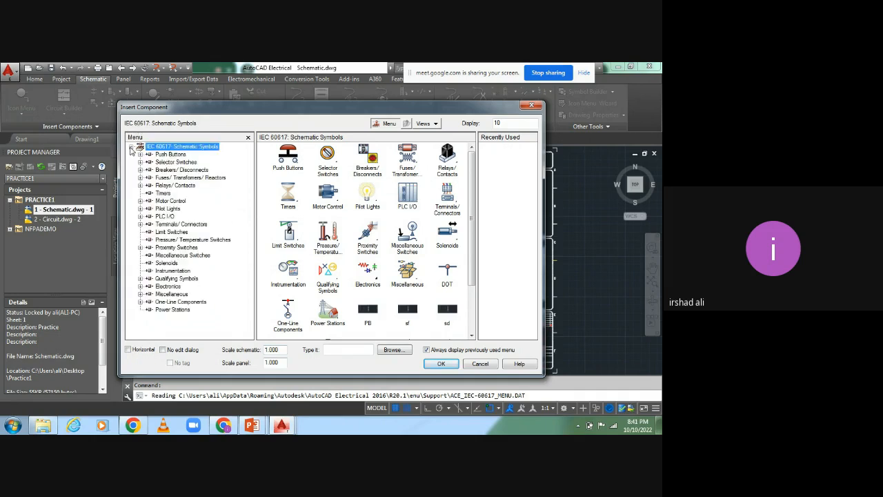
# Browse the Push Buttons, Miscellaneous Switches and Miscellaneous categories of the IEC 60617 schematic symbols.
pyautogui.click(170, 154)
pyautogui.click(293, 157)
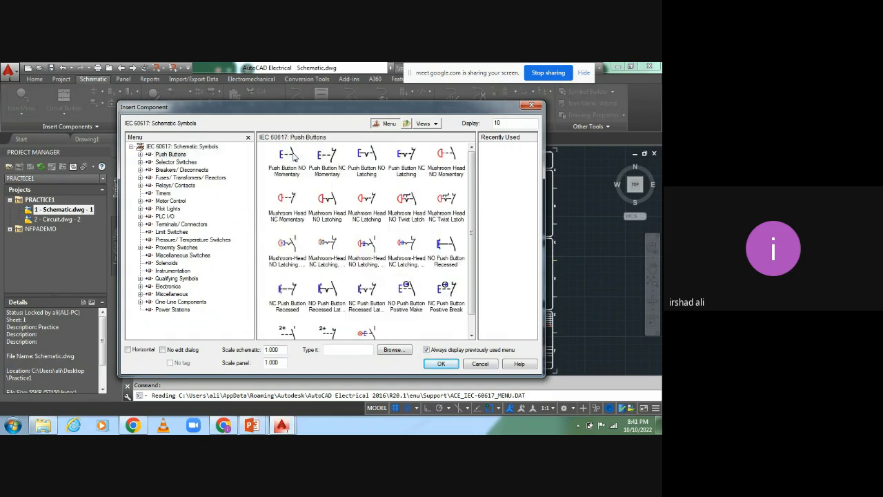
pyautogui.click(174, 147)
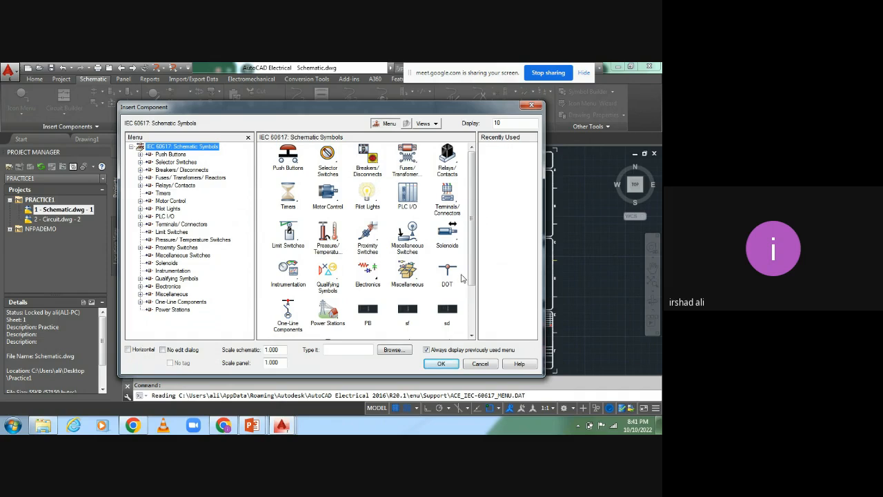
pyautogui.click(407, 252)
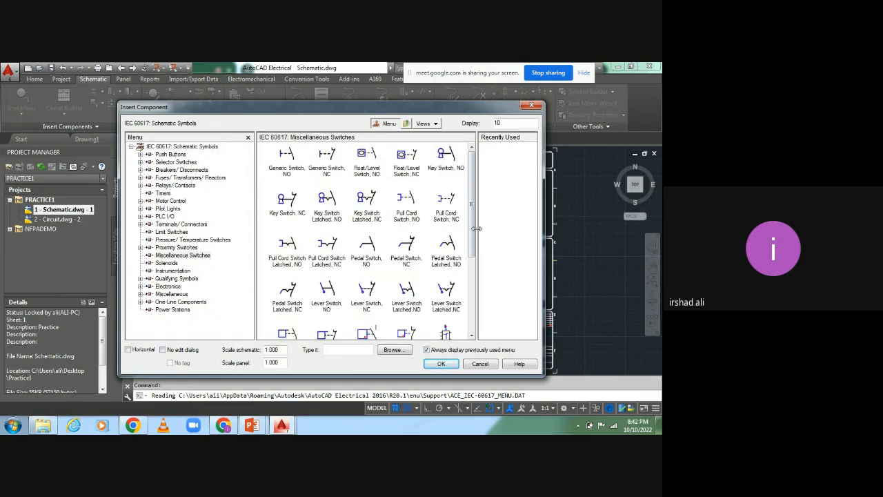
pyautogui.moveTo(472, 208); pyautogui.dragTo(471, 283)
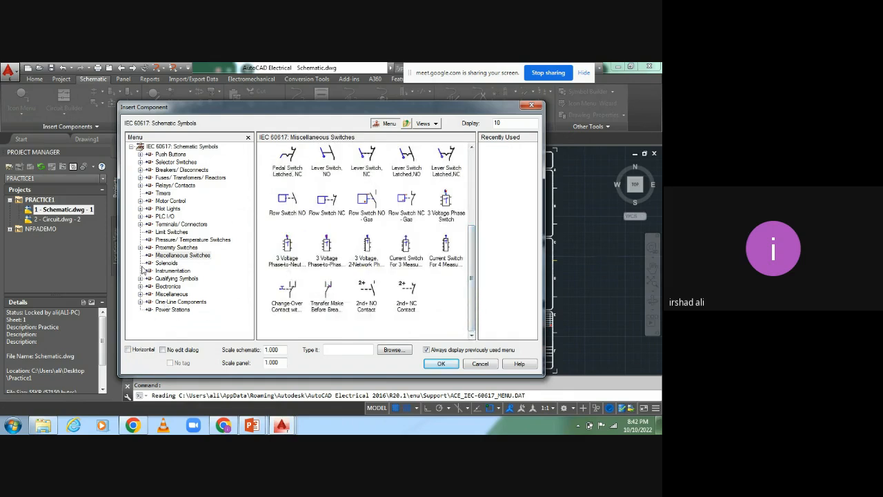
pyautogui.click(168, 295)
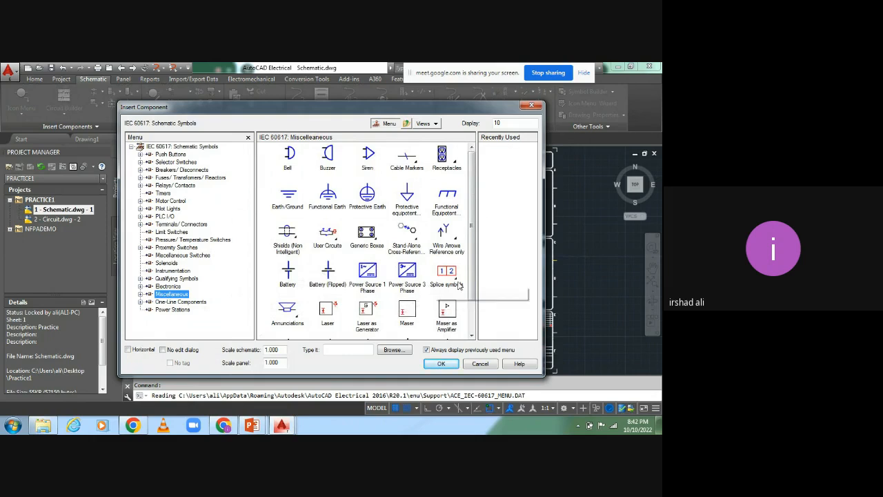
# Insert the Battery symbol from the Miscellaneous category on the left vertical wire of the loop, about halfway up.
pyautogui.click(289, 272)
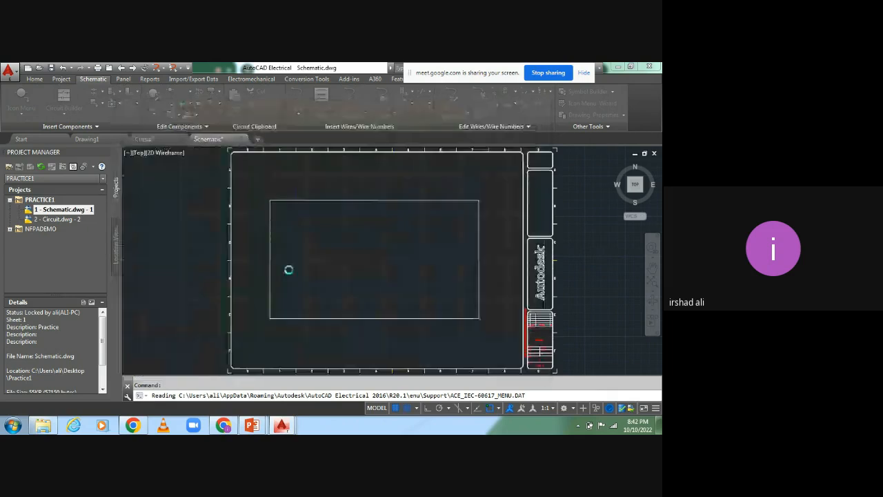
pyautogui.scroll(5, 275, 259)
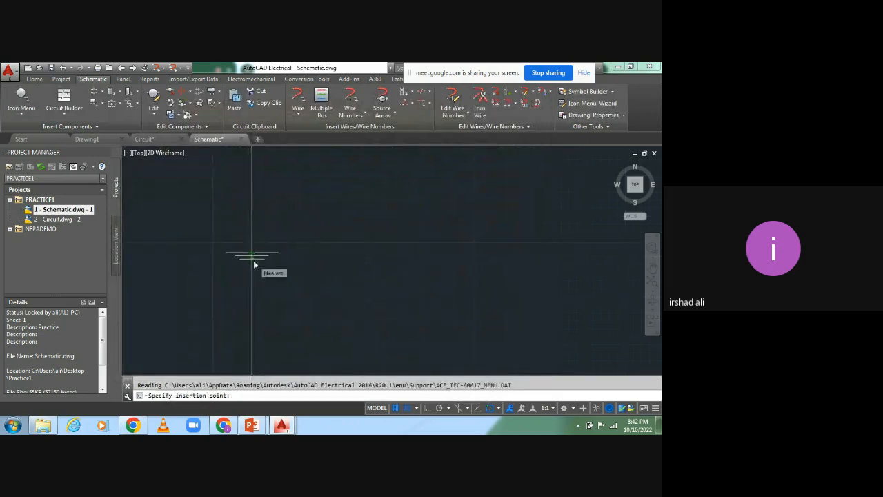
pyautogui.click(254, 265)
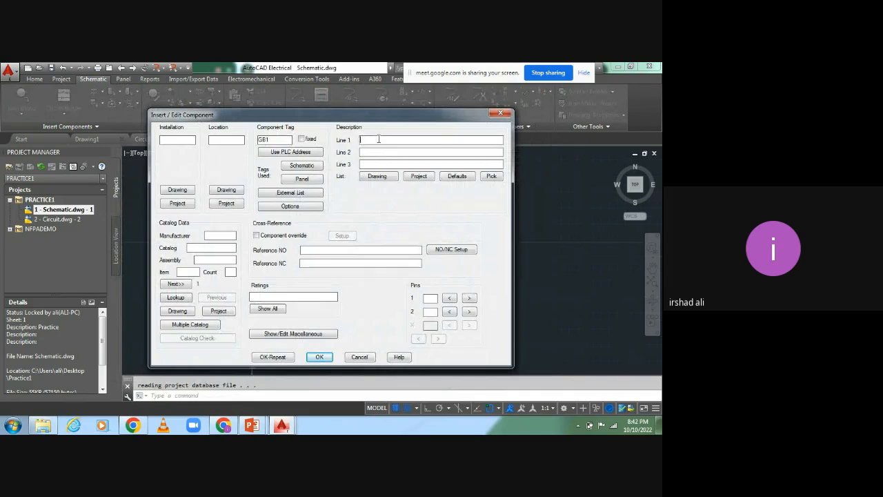
# Describe the battery as "Battery", assign +24V to pin 1 and 0V to pin 2, and accept the component data.
pyautogui.write('Battery')
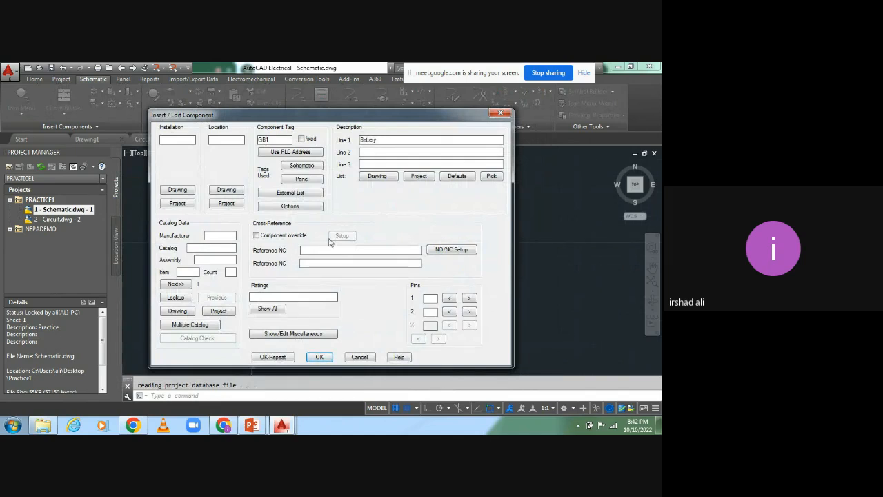
pyautogui.click(430, 298)
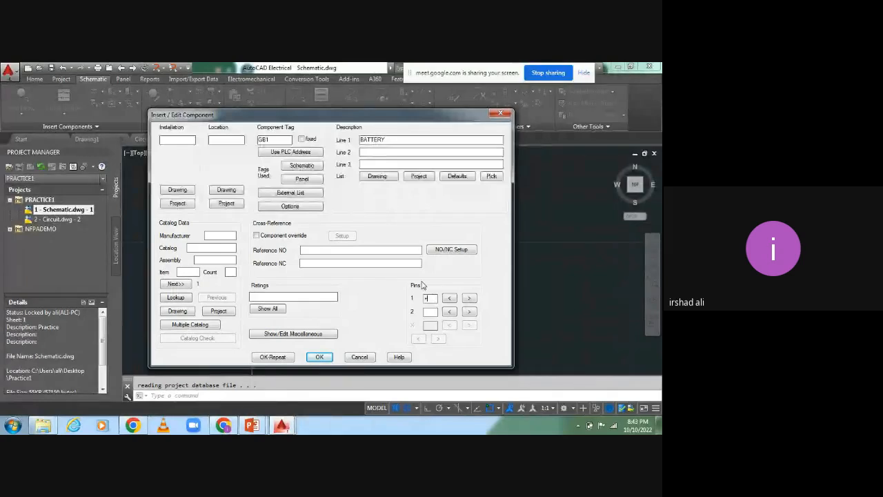
pyautogui.write('24V')
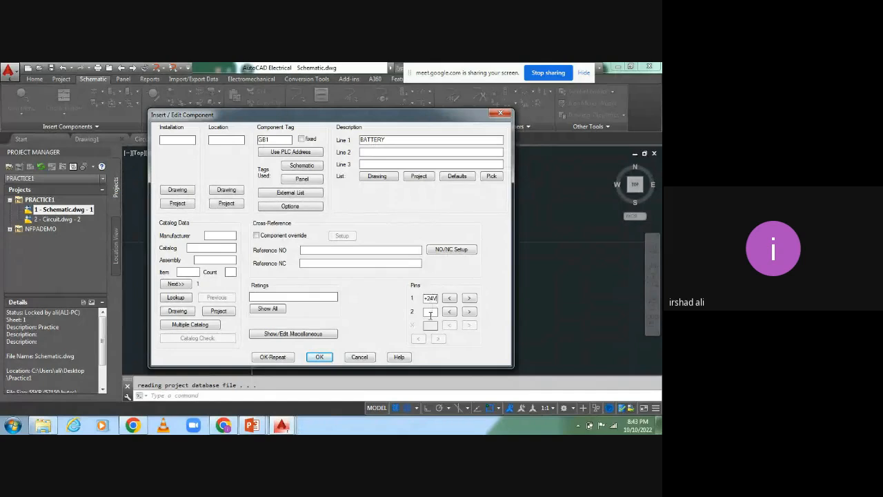
pyautogui.click(430, 313)
pyautogui.click(319, 356)
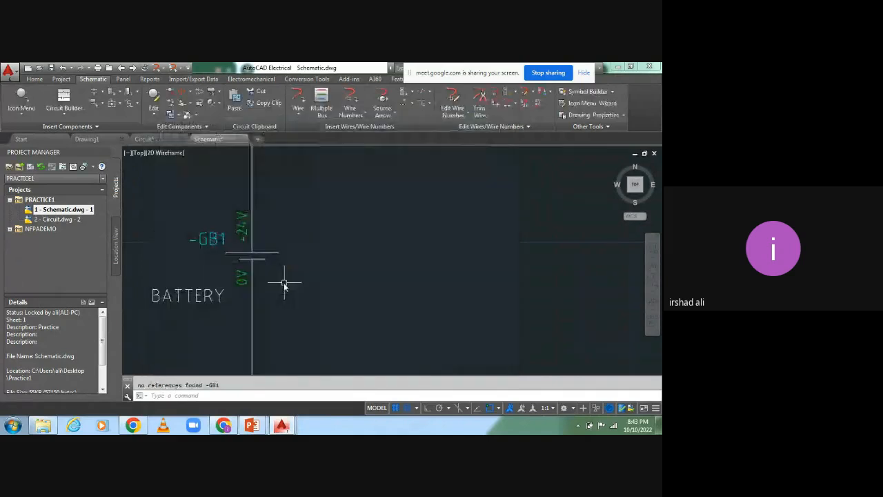
# Insert a Push Button NO Momentary symbol from the Push Buttons category on the top wire of the loop.
pyautogui.scroll(2, 283, 284)
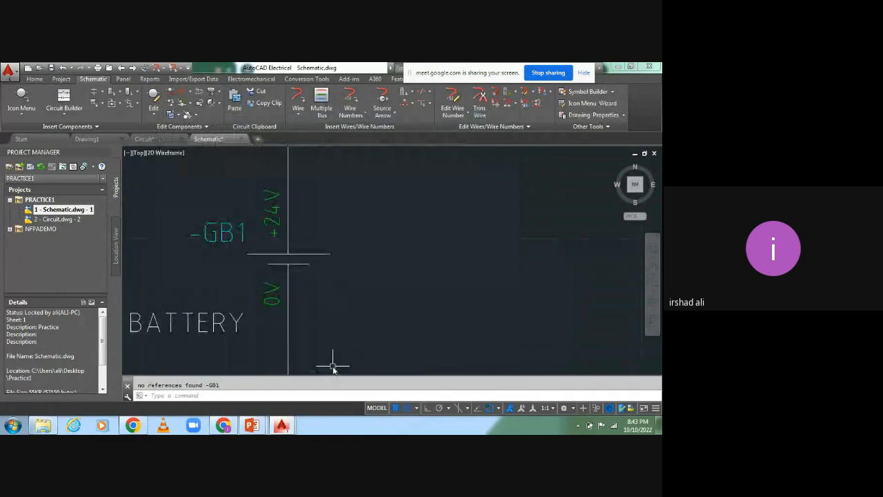
pyautogui.scroll(-6, 371, 245)
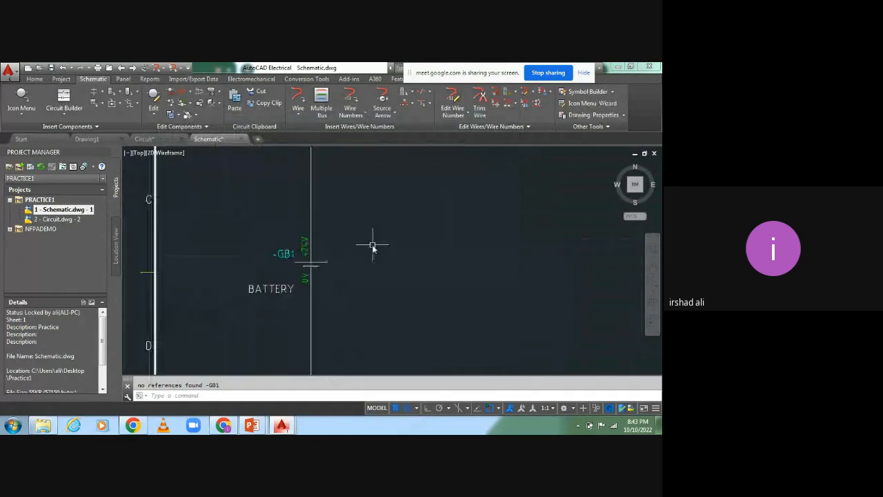
pyautogui.moveTo(340, 319); pyautogui.dragTo(262, 266, button='middle')
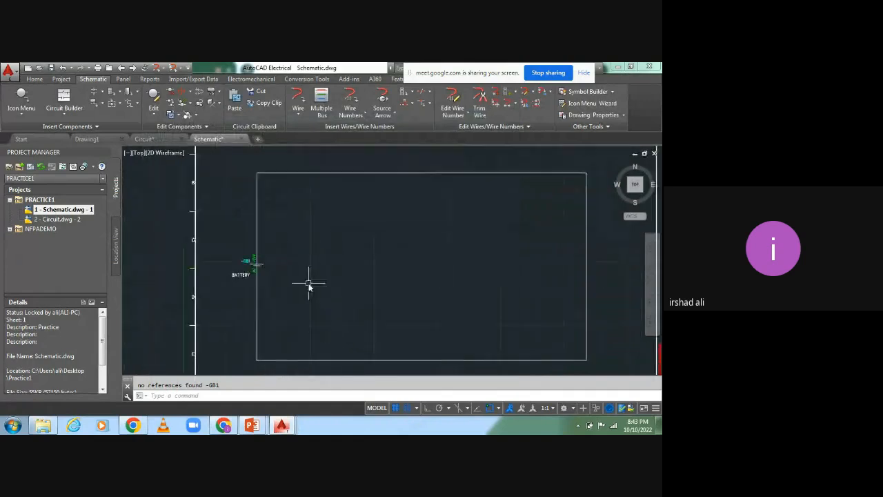
pyautogui.click(26, 115)
pyautogui.click(48, 133)
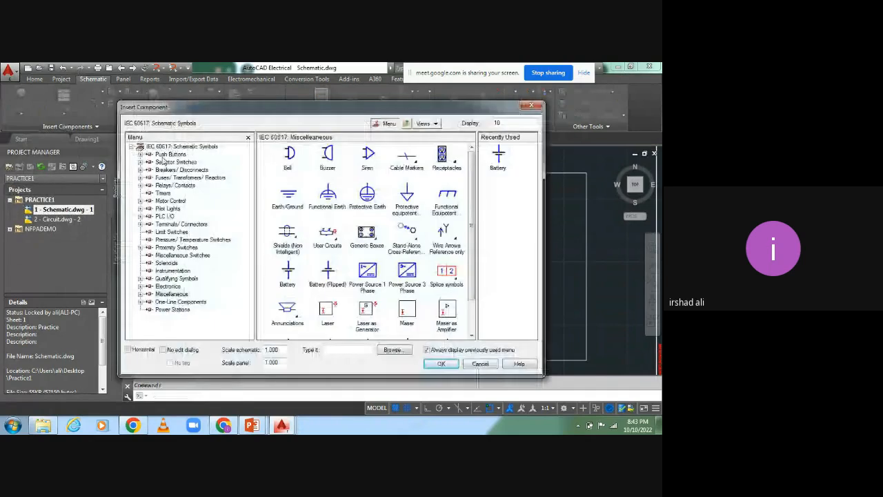
pyautogui.click(167, 154)
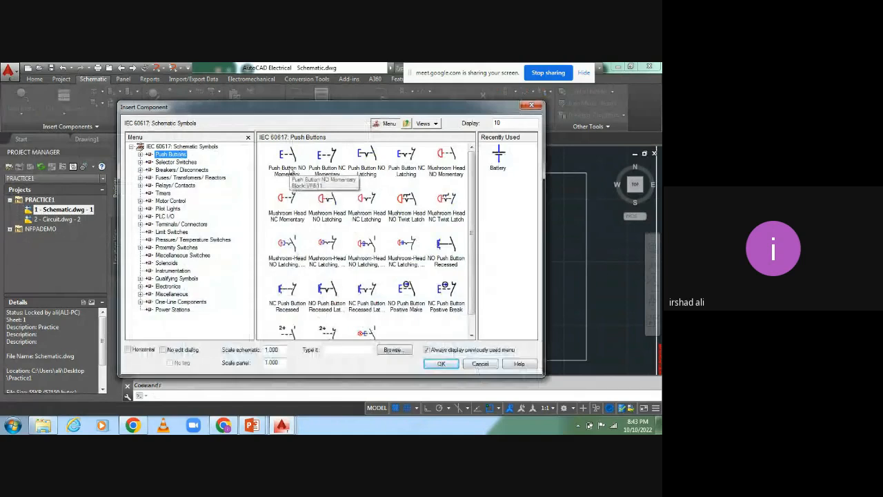
pyautogui.click(295, 171)
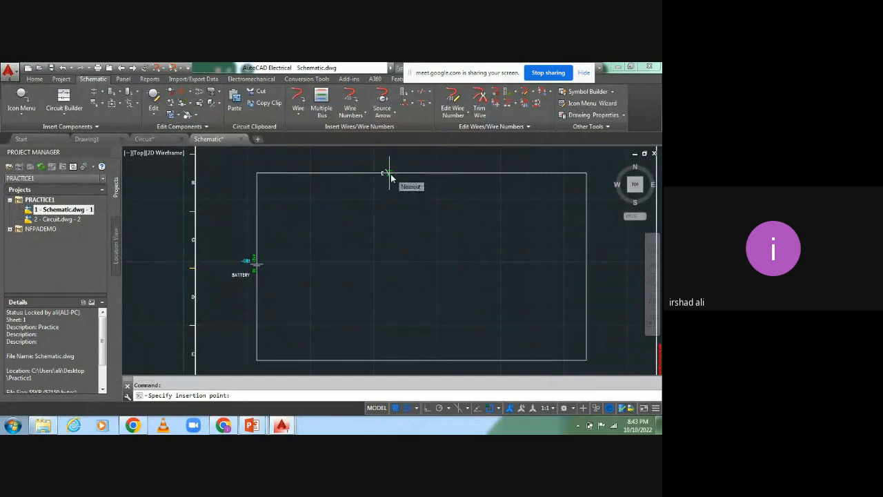
pyautogui.scroll(5, 390, 177)
pyautogui.click(390, 177)
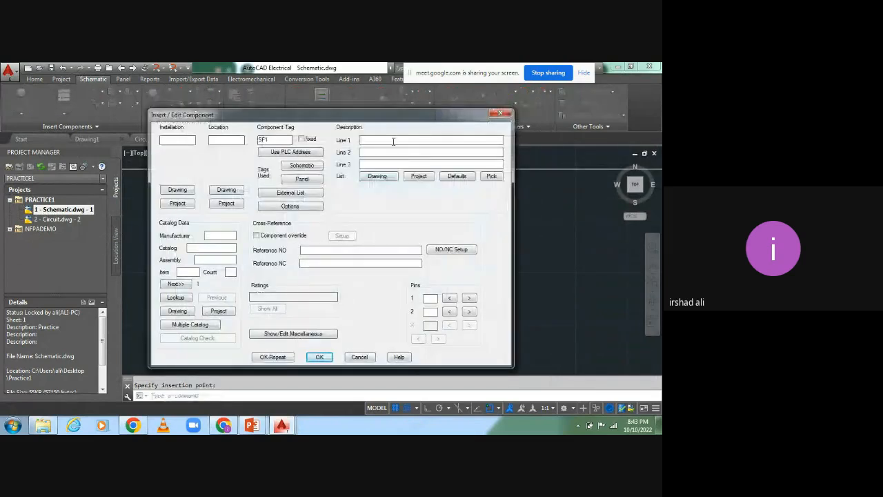
# Give the push button the two-line description "Start" / "Button", number its pins 1 and 2, and accept the component data.
pyautogui.click(393, 141)
pyautogui.write('Start')
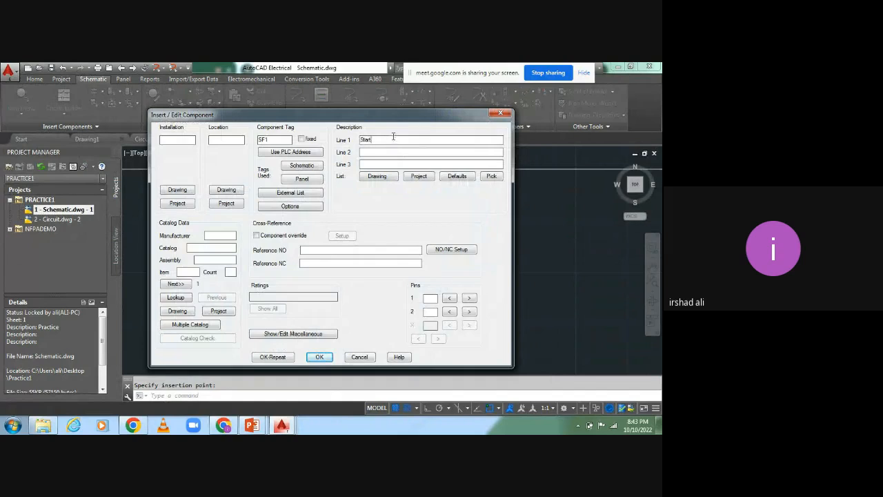
pyautogui.click(370, 151)
pyautogui.write('Button')
pyautogui.click(389, 163)
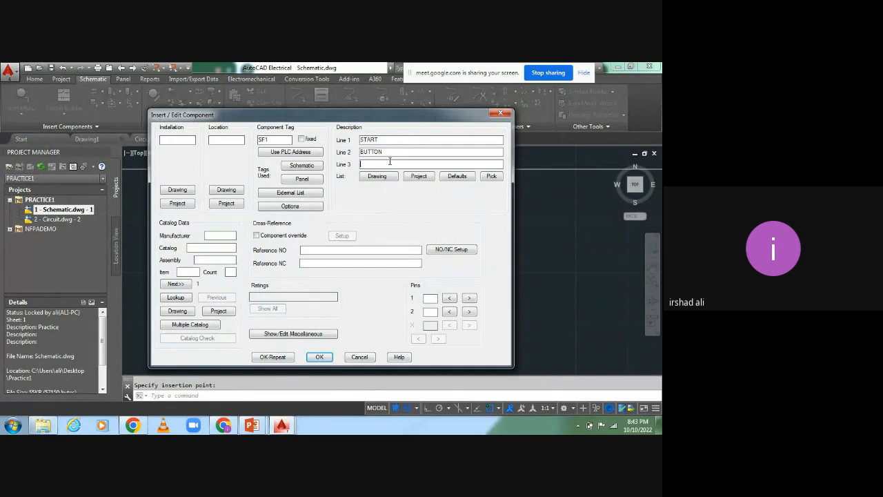
pyautogui.click(427, 300)
pyautogui.write('1')
pyautogui.write('2')
pyautogui.click(318, 358)
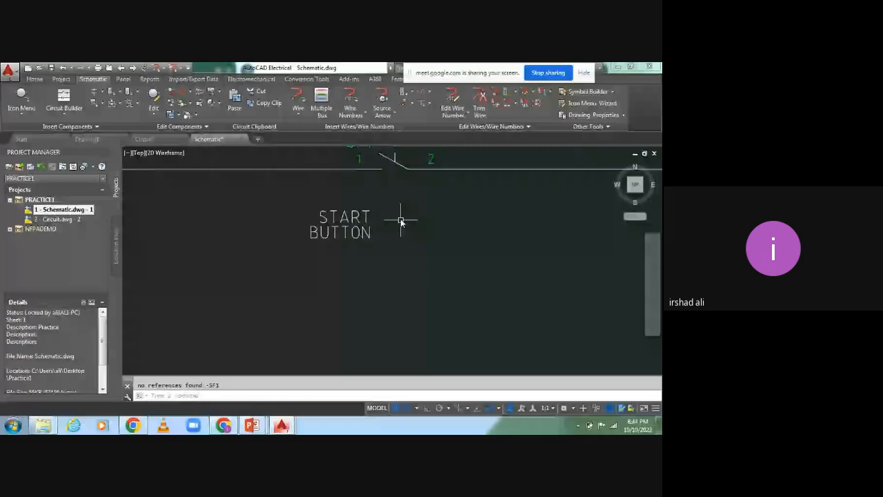
# Insert a Green Light from the Standard Lights group of Pilot Lights on the right vertical wire of the loop.
pyautogui.scroll(-4, 398, 281)
pyautogui.scroll(-2, 329, 260)
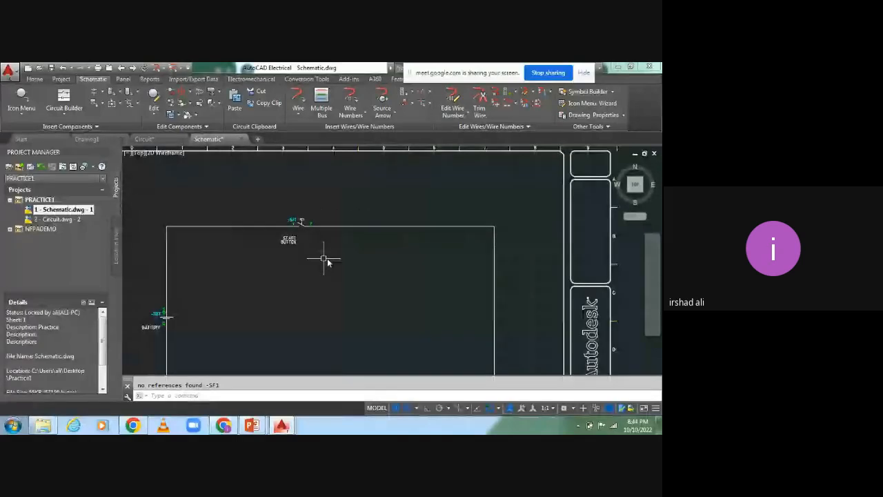
pyautogui.scroll(5, 328, 261)
pyautogui.moveTo(521, 252); pyautogui.dragTo(370, 250, button='middle')
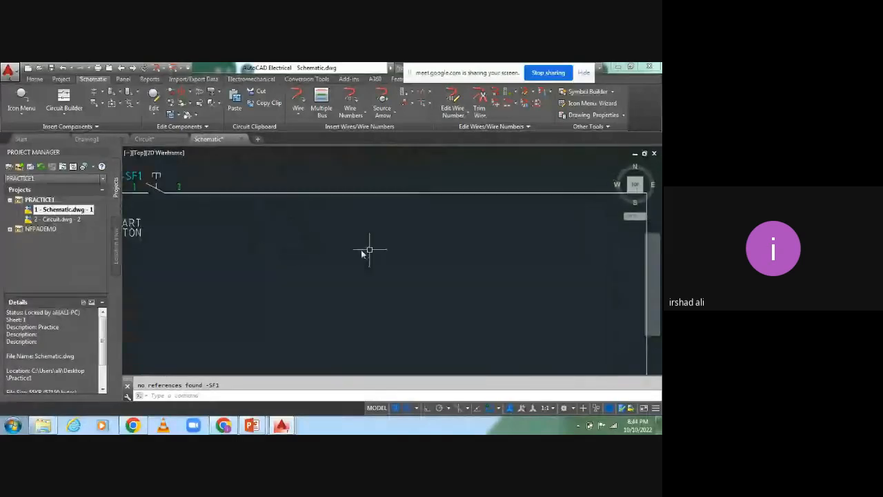
pyautogui.scroll(-5, 410, 260)
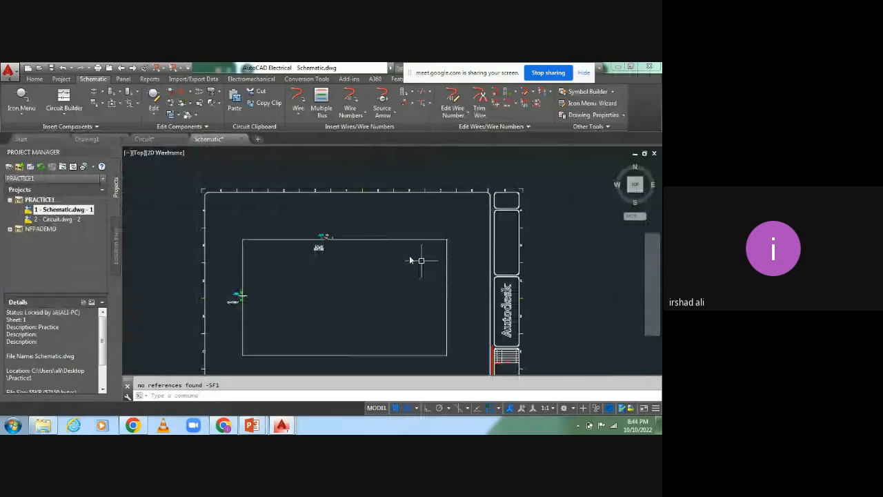
pyautogui.click(23, 113)
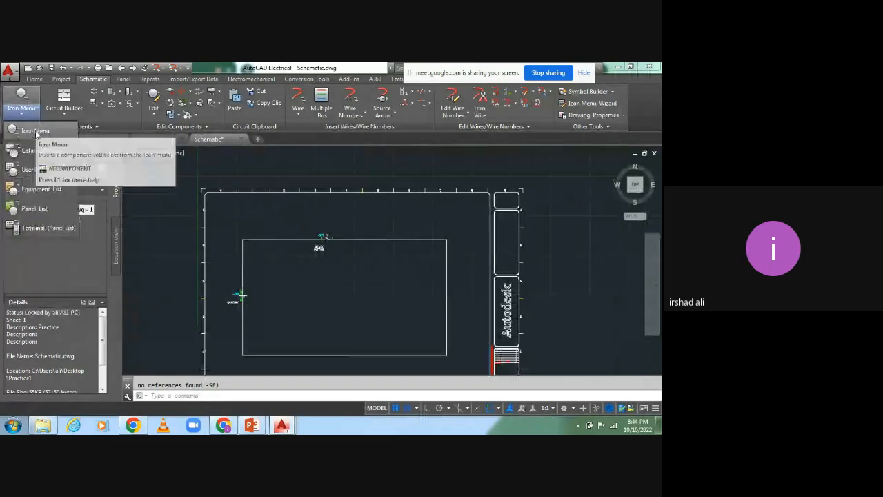
pyautogui.click(36, 135)
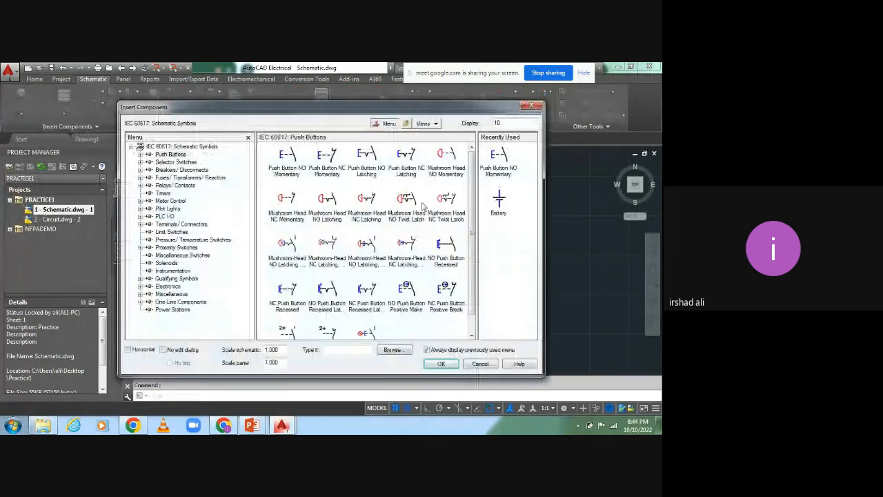
pyautogui.click(182, 146)
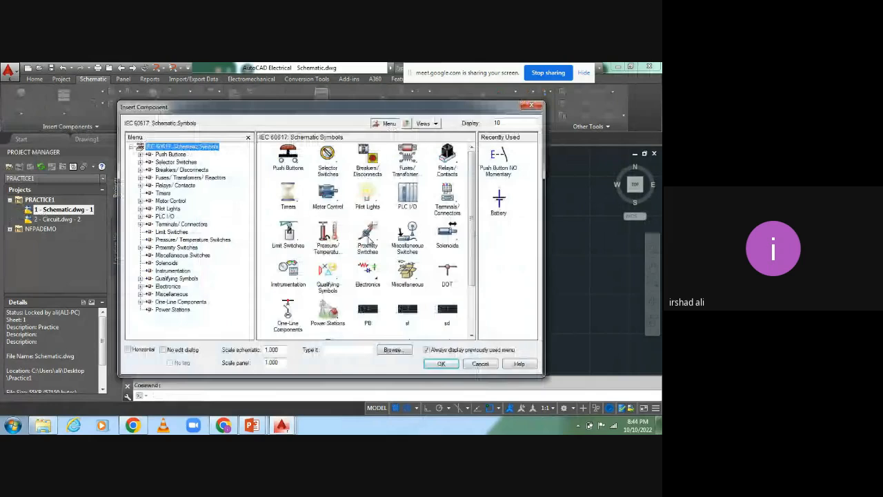
pyautogui.click(366, 200)
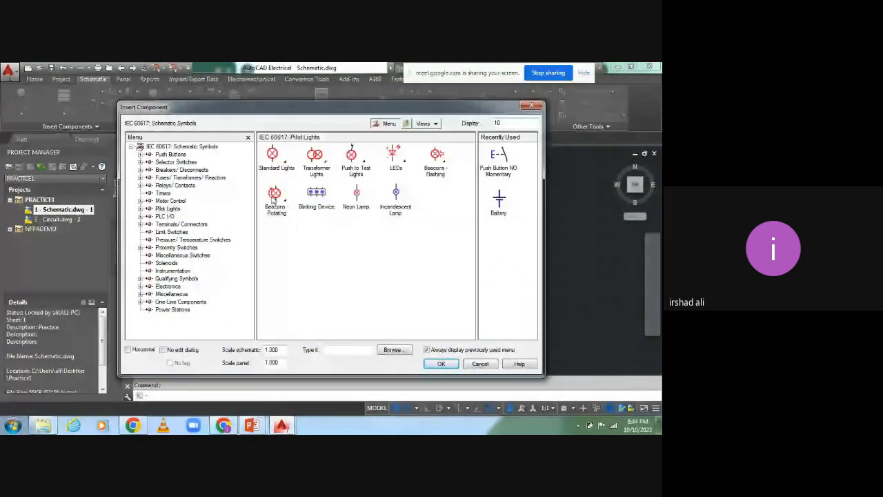
pyautogui.click(287, 169)
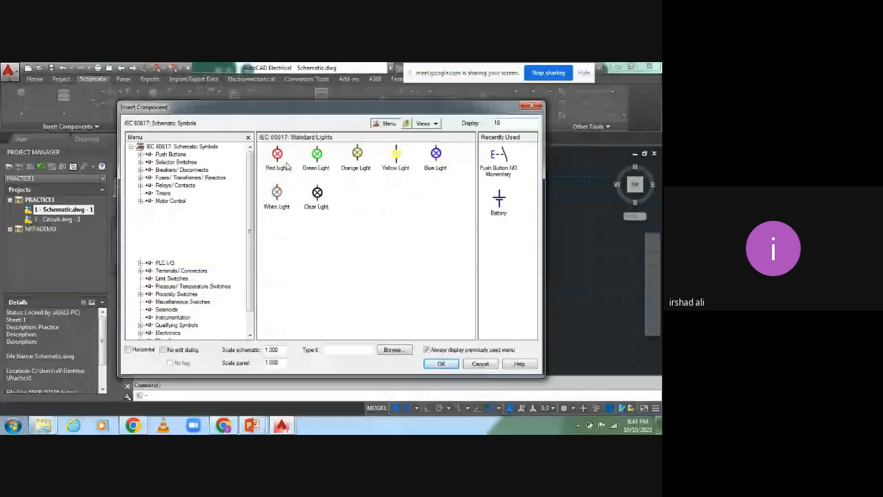
pyautogui.click(343, 160)
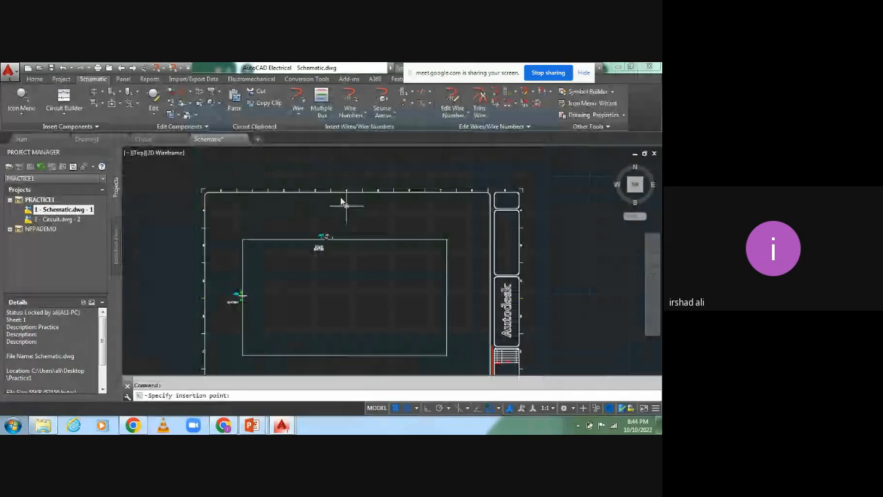
pyautogui.click(346, 204)
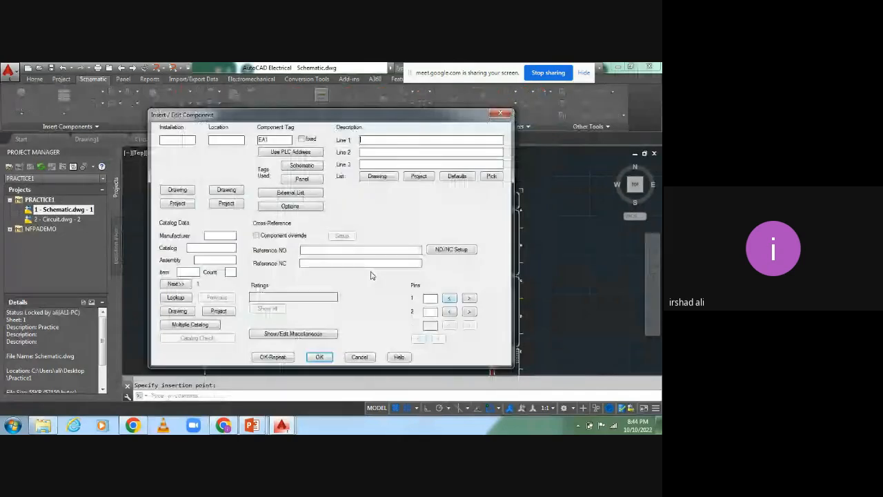
# Give the green light the two-line description "Green" / "Lamp", number its pins 1 and 2, and accept the component data.
pyautogui.write('Gre')
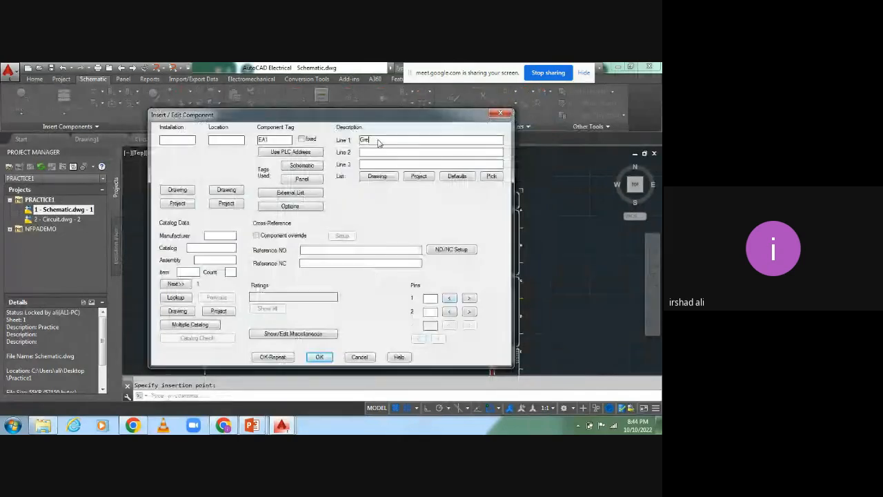
pyautogui.write('en')
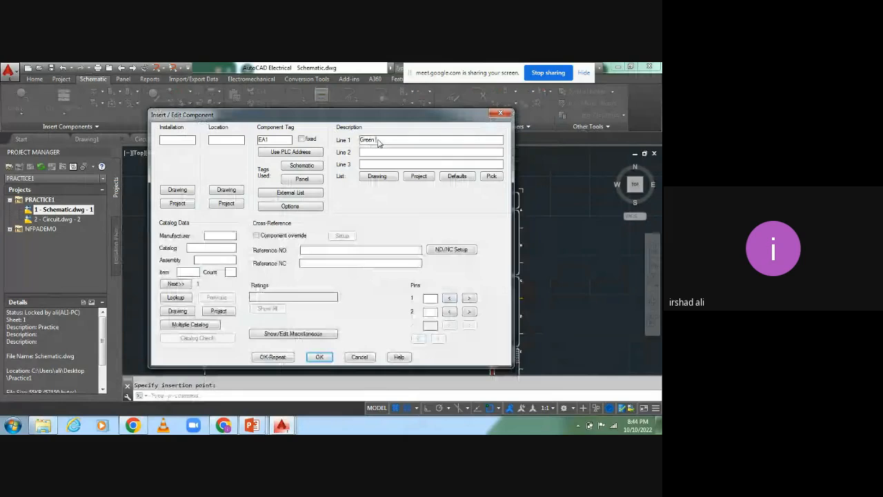
pyautogui.write(' la')
pyautogui.press('BackSpace')
pyautogui.press('BackSpace')
pyautogui.press('BackSpace')
pyautogui.click(378, 151)
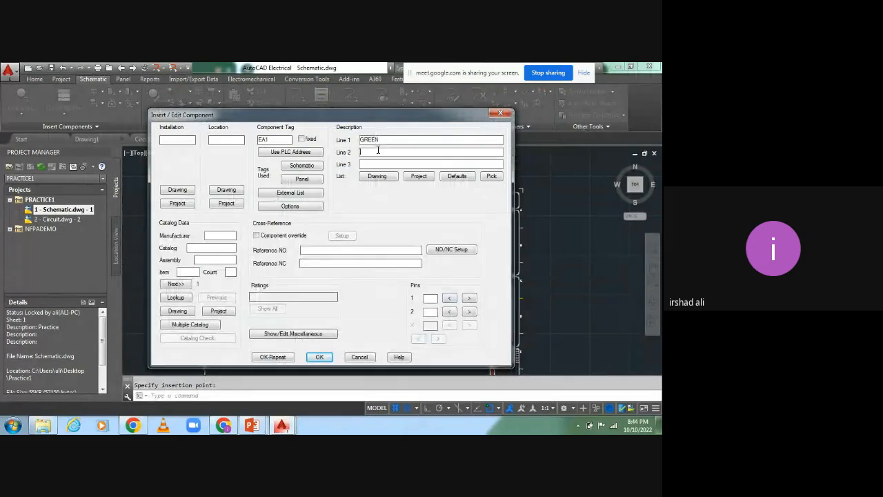
pyautogui.write('Lamp')
pyautogui.click(430, 300)
pyautogui.write('1')
pyautogui.click(432, 312)
pyautogui.write('2')
pyautogui.click(320, 358)
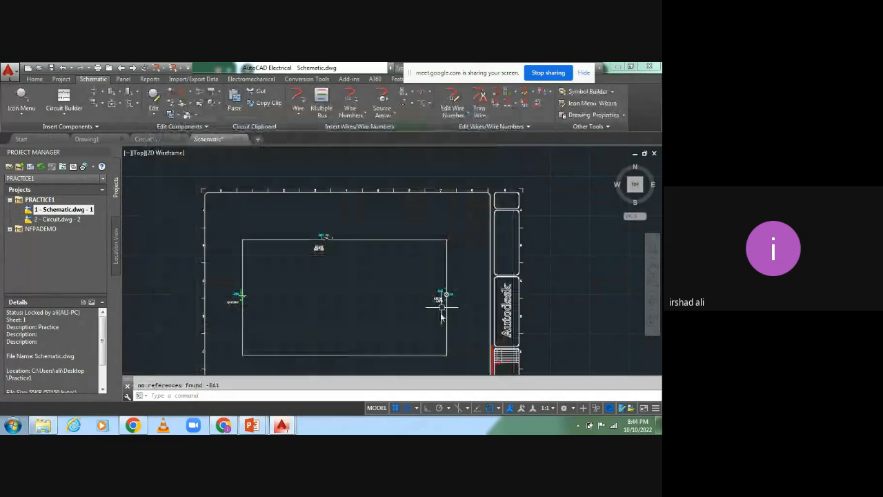
# Examine the inserted green lamp, the whole circuit loop and the battery symbol's connection to its wire up close.
pyautogui.scroll(6, 441, 317)
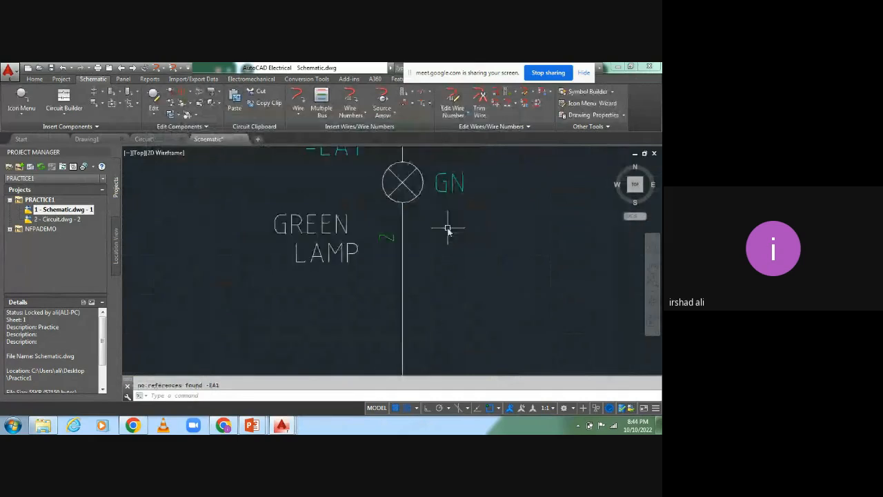
pyautogui.scroll(-5, 447, 229)
pyautogui.scroll(-5, 429, 258)
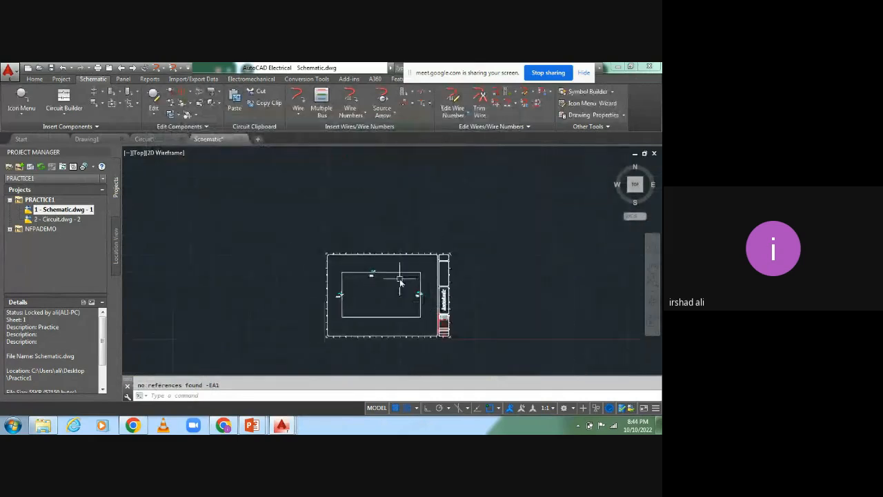
pyautogui.moveTo(401, 282); pyautogui.dragTo(449, 261, button='middle')
pyautogui.scroll(6, 481, 273)
pyautogui.moveTo(391, 320); pyautogui.dragTo(371, 217, button='middle')
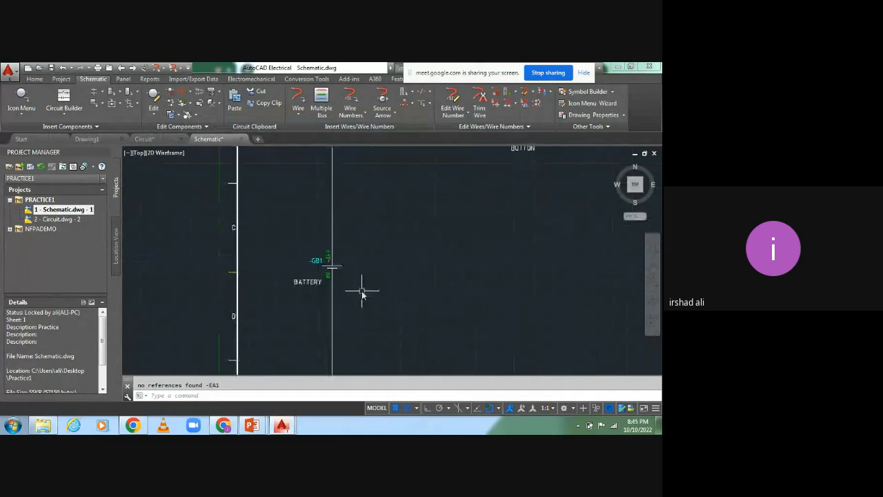
pyautogui.scroll(4, 341, 273)
pyautogui.scroll(6, 328, 274)
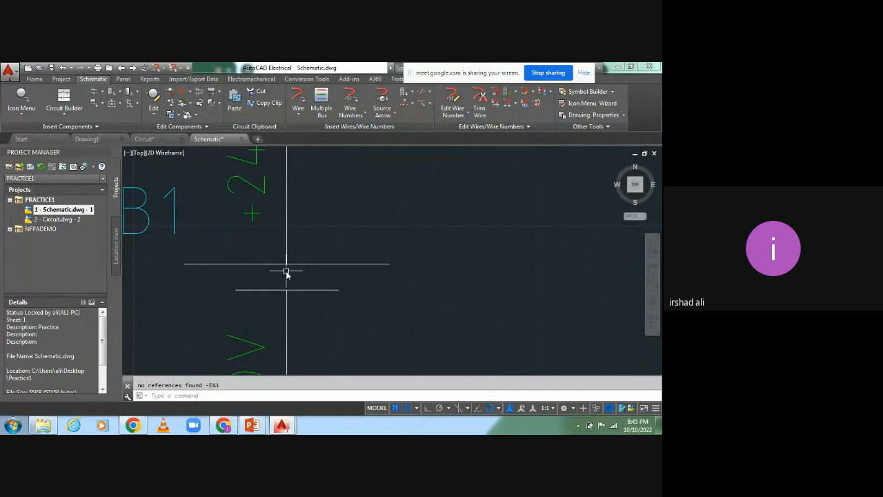
# Examine the battery, start button and green lamp and their connections around the circuit loop.
pyautogui.scroll(-4, 363, 247)
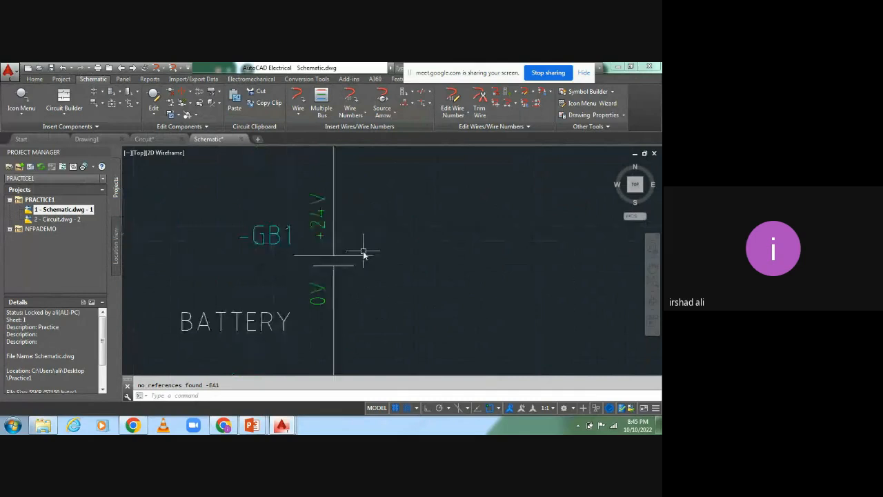
pyautogui.scroll(-2, 407, 271)
pyautogui.moveTo(448, 297)
pyautogui.mouseDown(button='middle')
pyautogui.moveTo(370, 296)
pyautogui.moveTo(369, 284)
pyautogui.mouseUp(button='middle')
pyautogui.scroll(-5, 395, 294)
pyautogui.scroll(8, 398, 238)
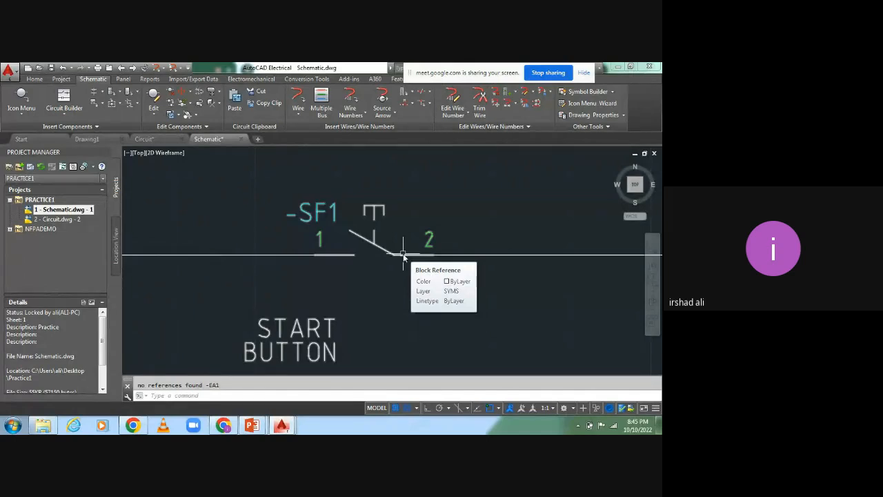
pyautogui.scroll(-3, 404, 257)
pyautogui.moveTo(420, 291); pyautogui.dragTo(343, 241, button='middle')
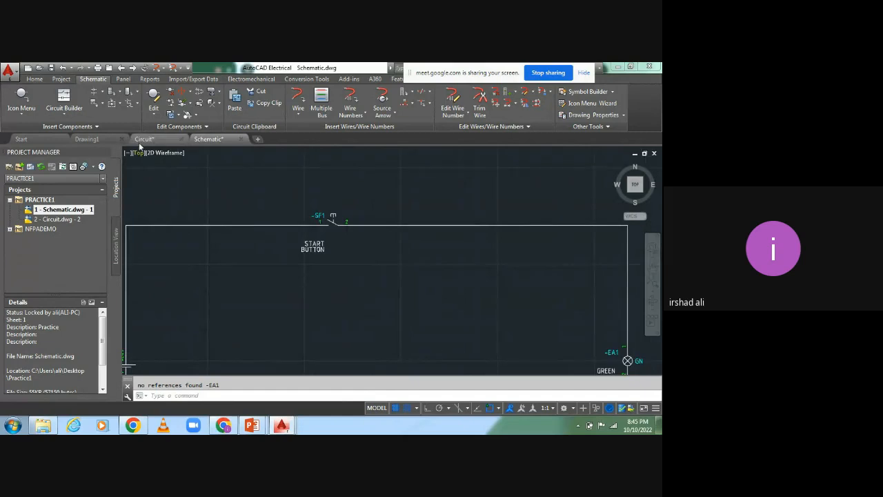
pyautogui.moveTo(529, 312); pyautogui.dragTo(516, 276, button='middle')
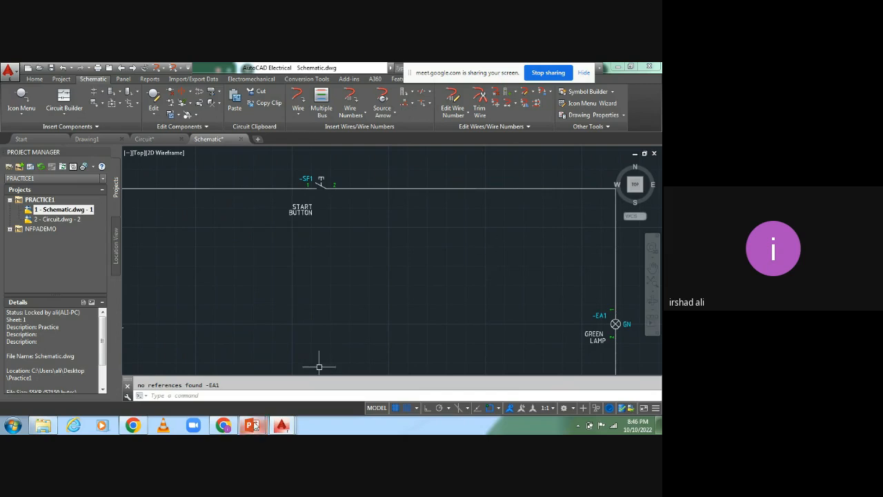
# Check the participants in the Google Meet call, and return to the Schematic drawing in AutoCAD Electrical.
pyautogui.click(231, 424)
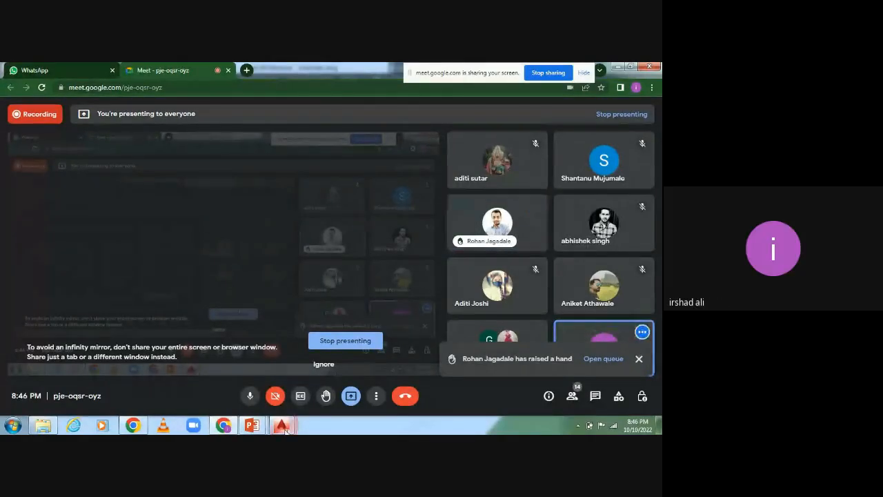
pyautogui.moveTo(283, 426)
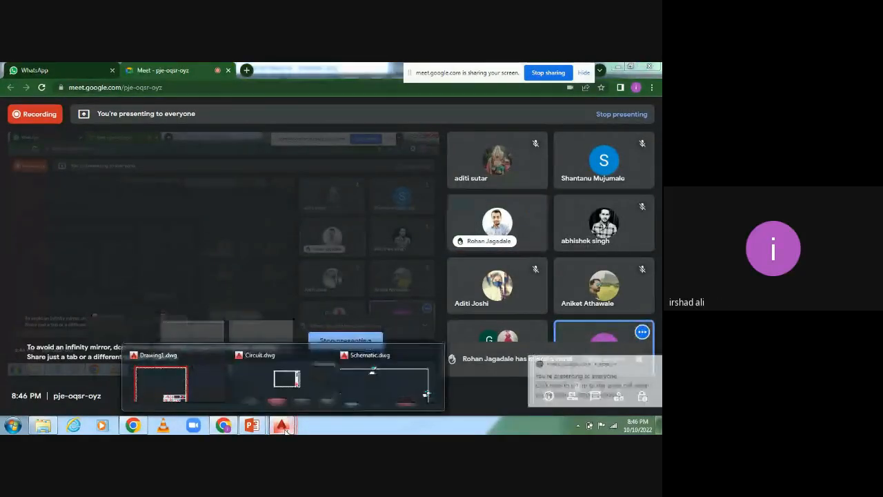
pyautogui.click(371, 384)
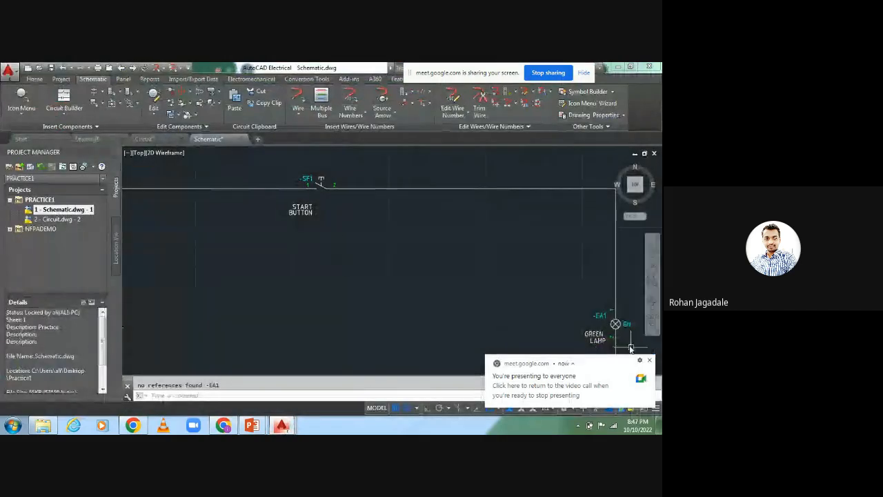
pyautogui.click(394, 276)
pyautogui.scroll(-3, 395, 281)
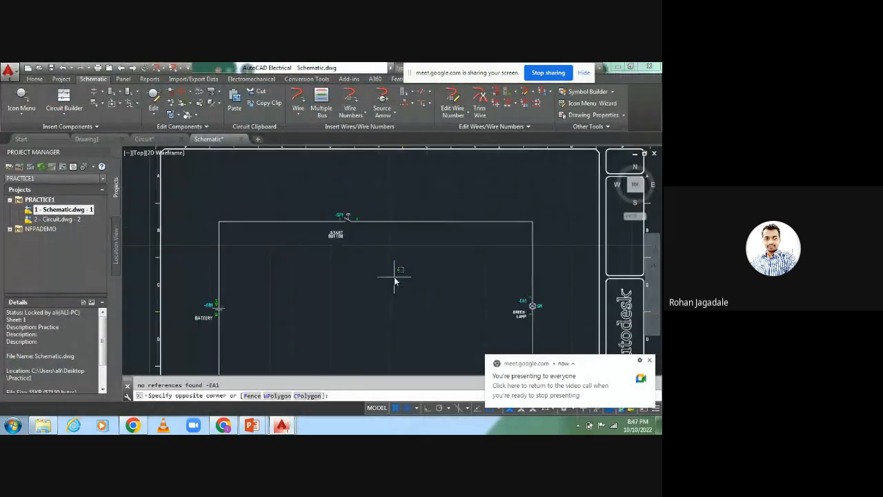
pyautogui.scroll(-2, 395, 279)
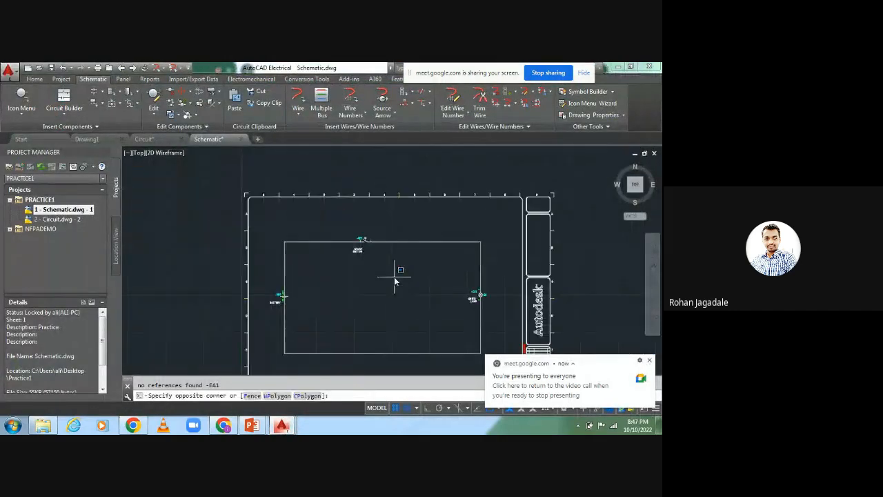
pyautogui.click(354, 291)
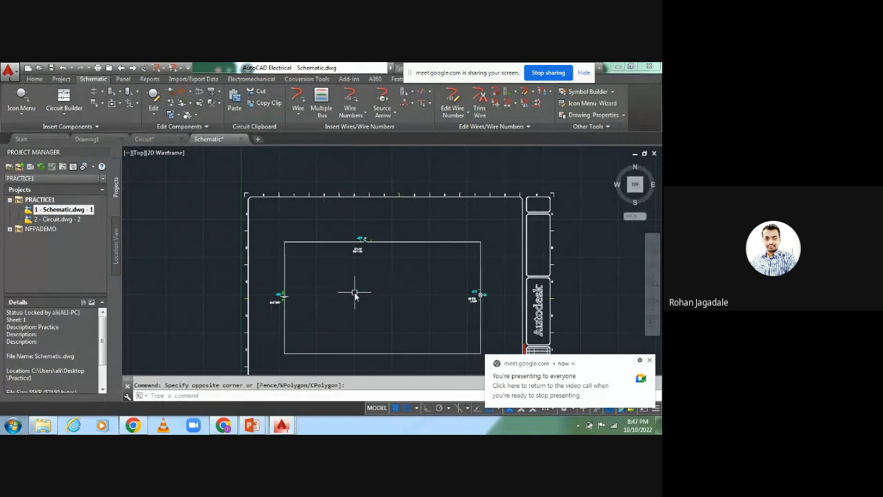
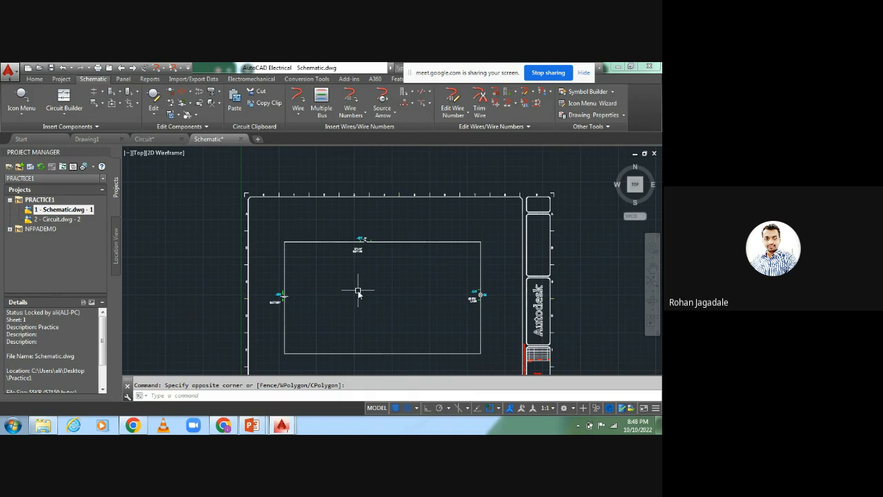
pyautogui.scroll(8, 357, 247)
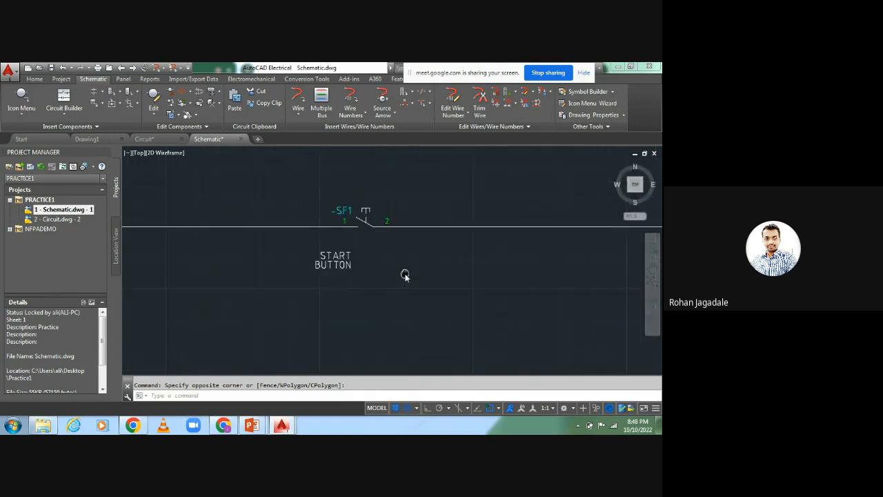
pyautogui.moveTo(406, 275); pyautogui.dragTo(391, 267, button='middle')
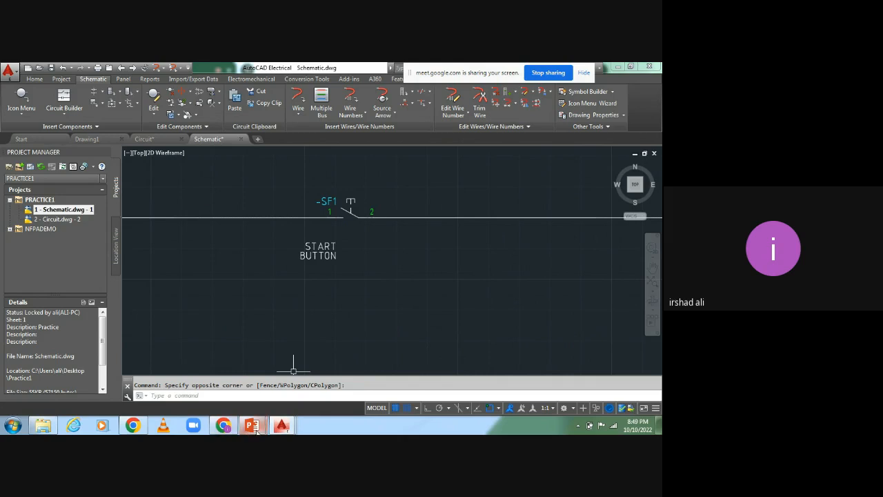
# Switch to the PowerPoint presentation and highlight the first three topics on the Electrical CAD slide one after another.
pyautogui.moveTo(255, 428)
pyautogui.click(203, 377)
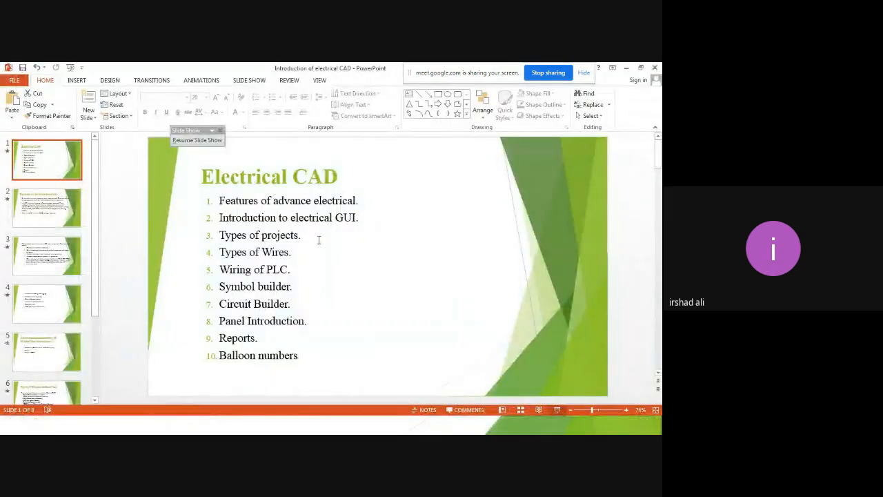
pyautogui.click(220, 201)
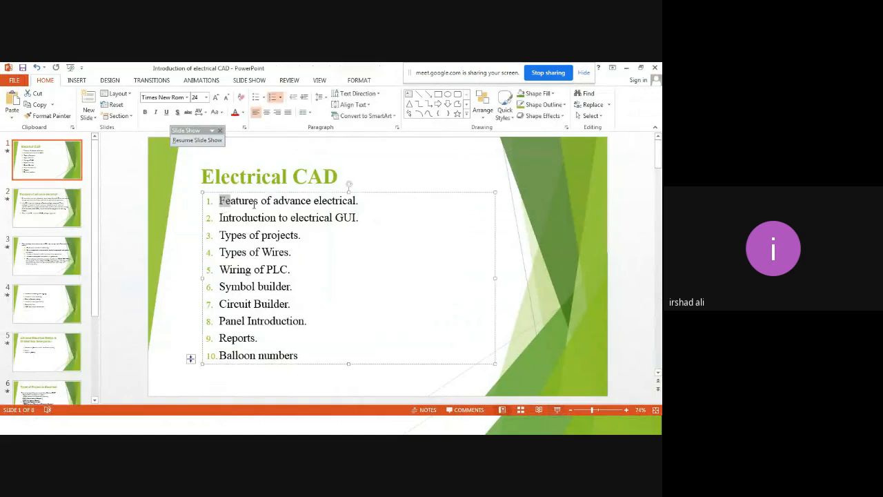
pyautogui.moveTo(255, 203); pyautogui.dragTo(357, 201)
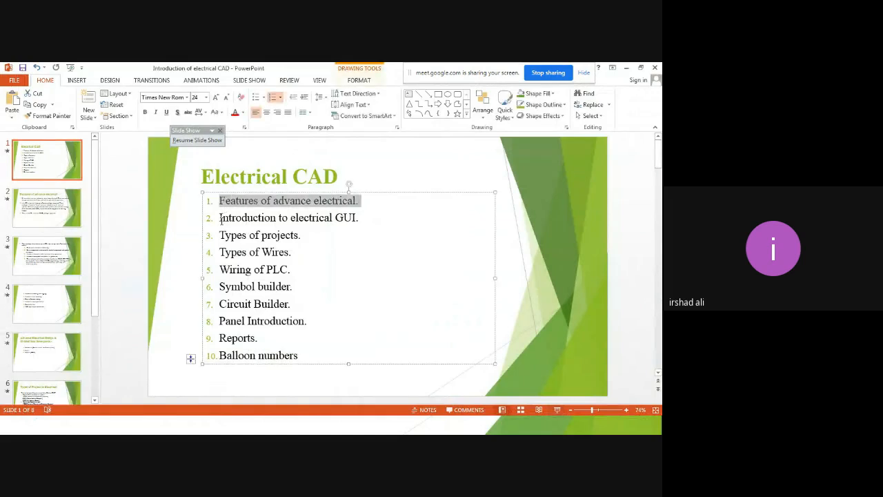
pyautogui.moveTo(221, 220); pyautogui.dragTo(394, 215)
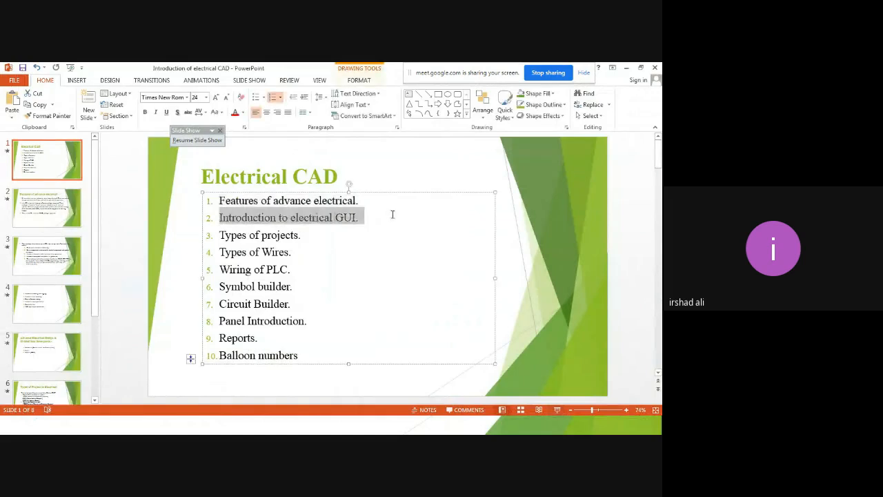
pyautogui.click(221, 236)
pyautogui.moveTo(220, 235); pyautogui.dragTo(303, 235)
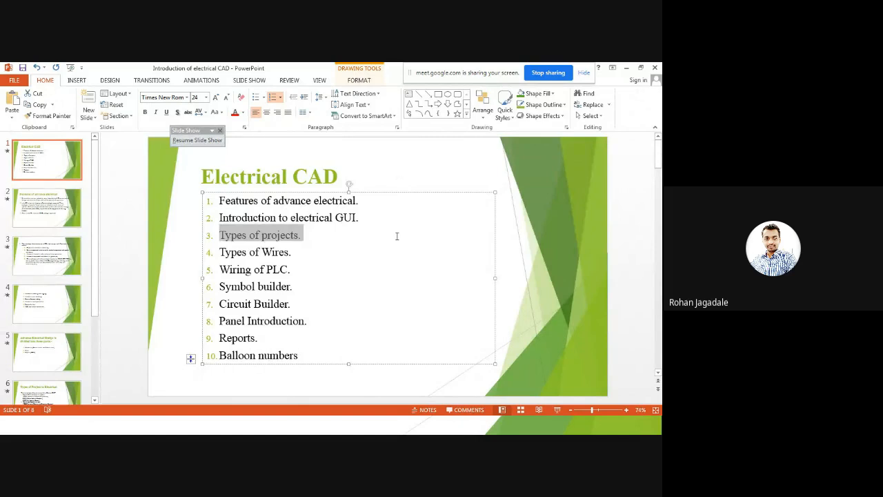
# Minimize the presentation and view the circuit loop in the Schematic drawing in AutoCAD Electrical.
pyautogui.click(625, 68)
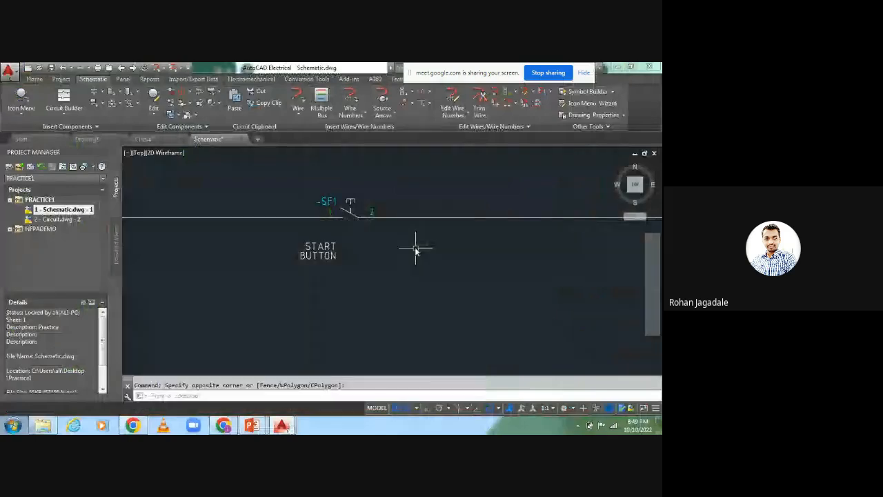
pyautogui.scroll(-3, 416, 254)
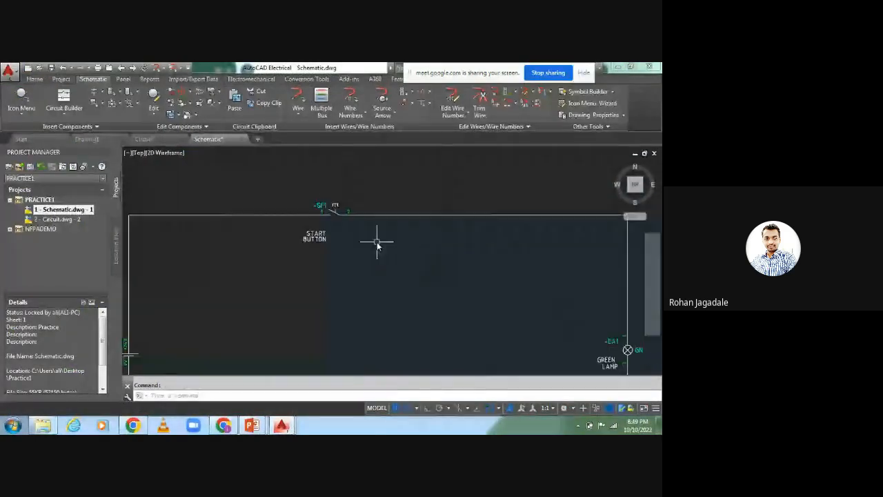
pyautogui.scroll(-2, 377, 244)
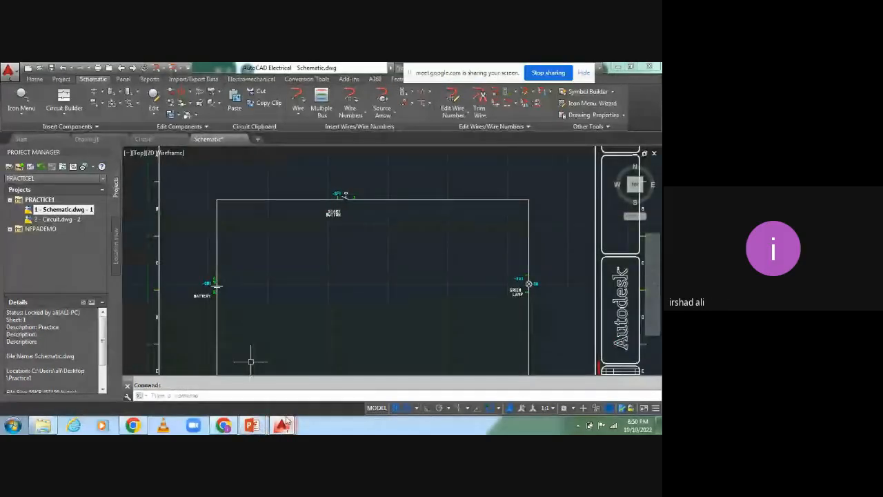
pyautogui.moveTo(287, 421)
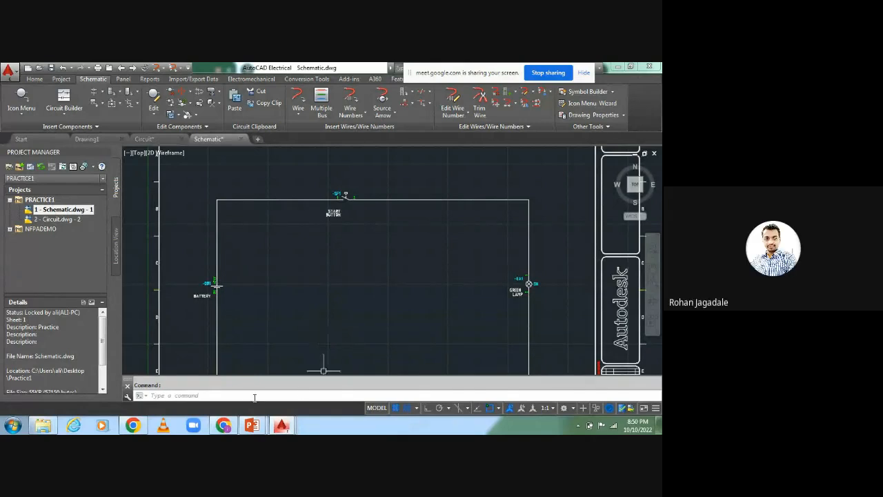
# Switch to the Google Meet window and leave the call.
pyautogui.click(223, 424)
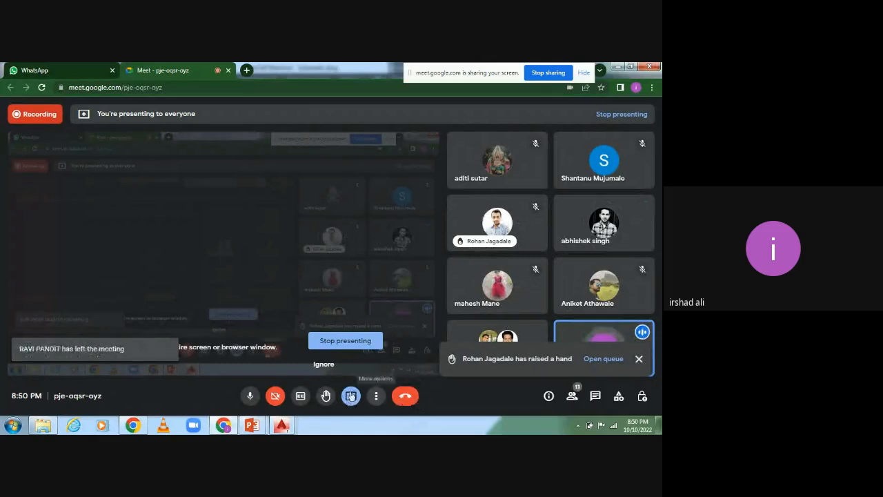
pyautogui.click(407, 397)
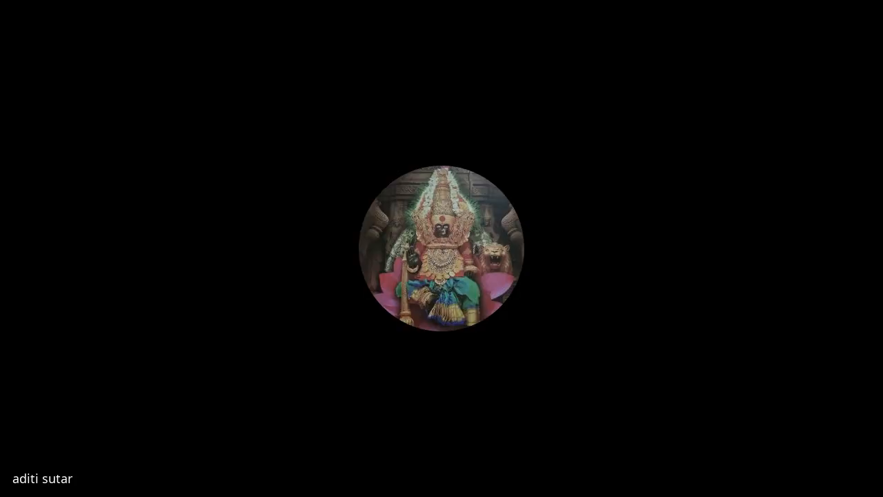